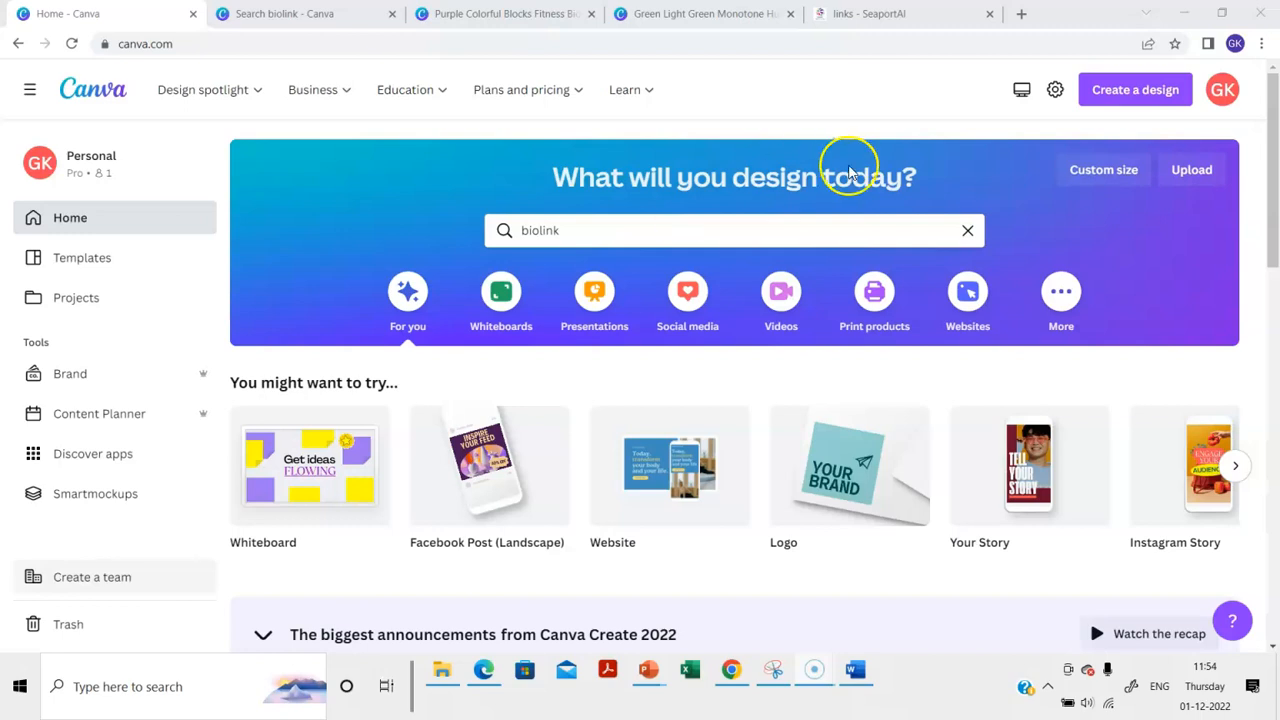
Show the SeaportAI links page as the reference bio-link site to recreate
click(880, 13)
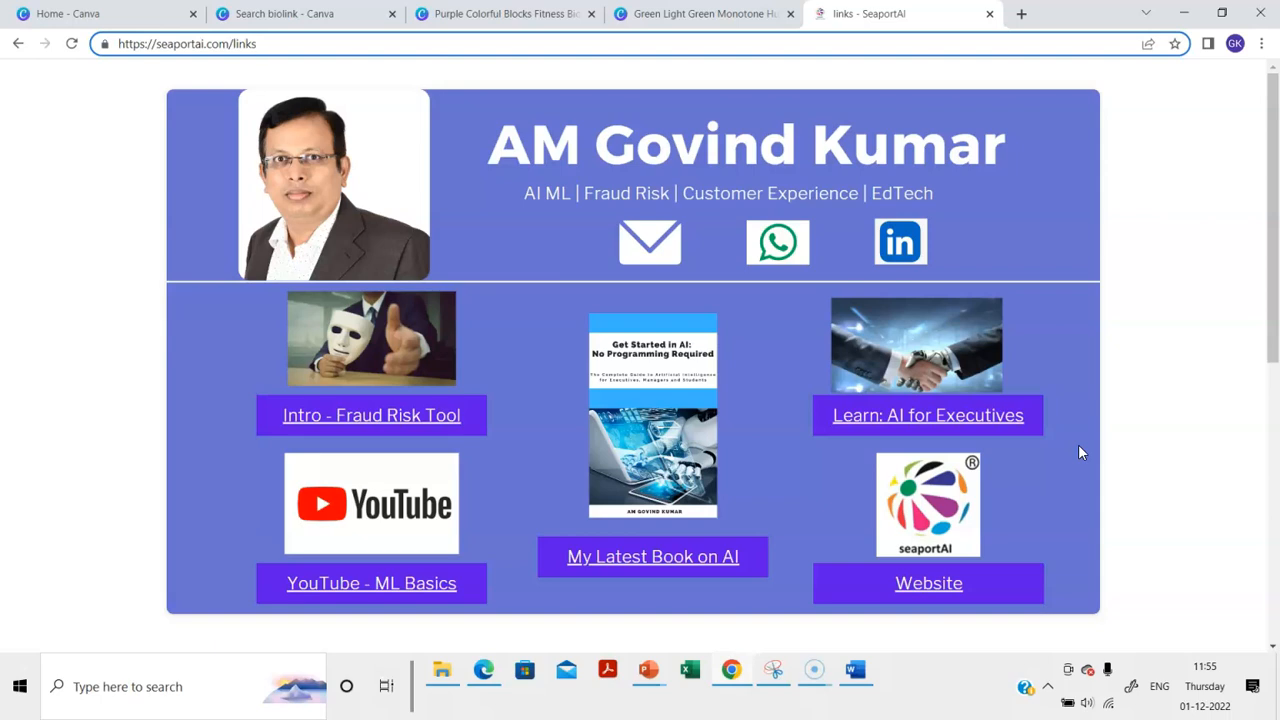
Scroll through the SeaportAI links page, including its Udemy courses section, and back up
scroll(1078, 453, down, 4)
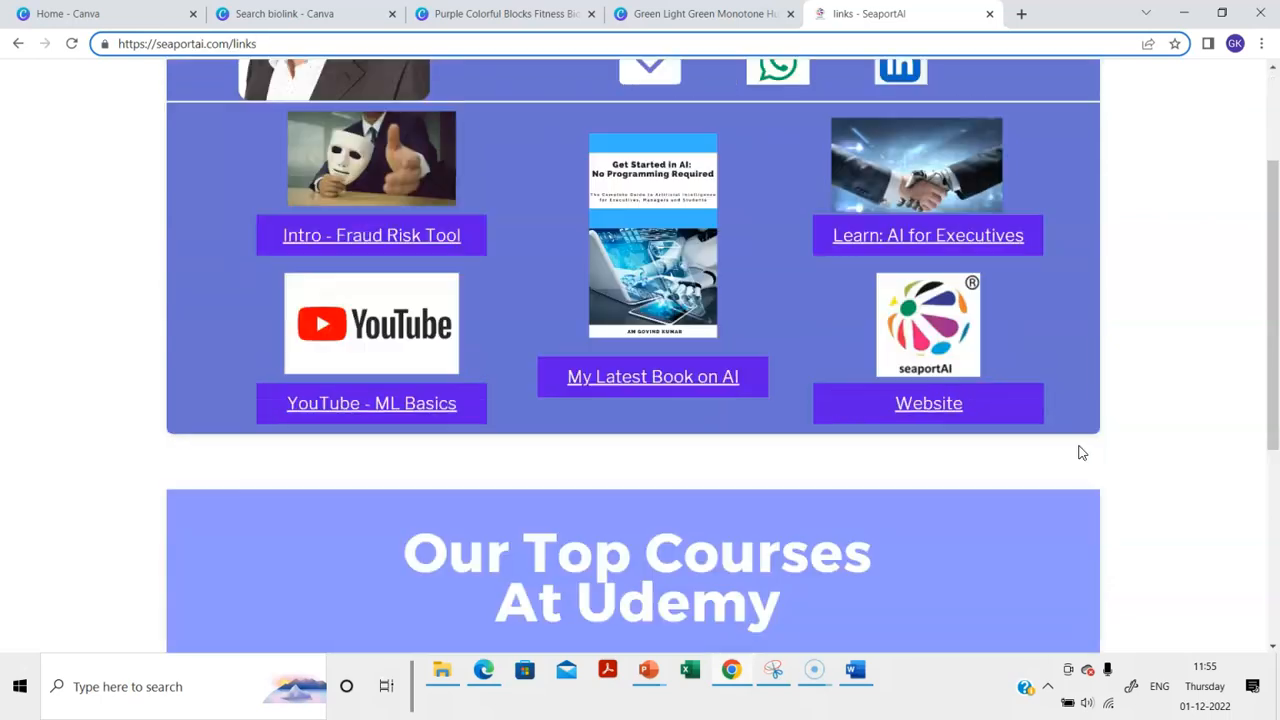
scroll(1080, 453, down, 2)
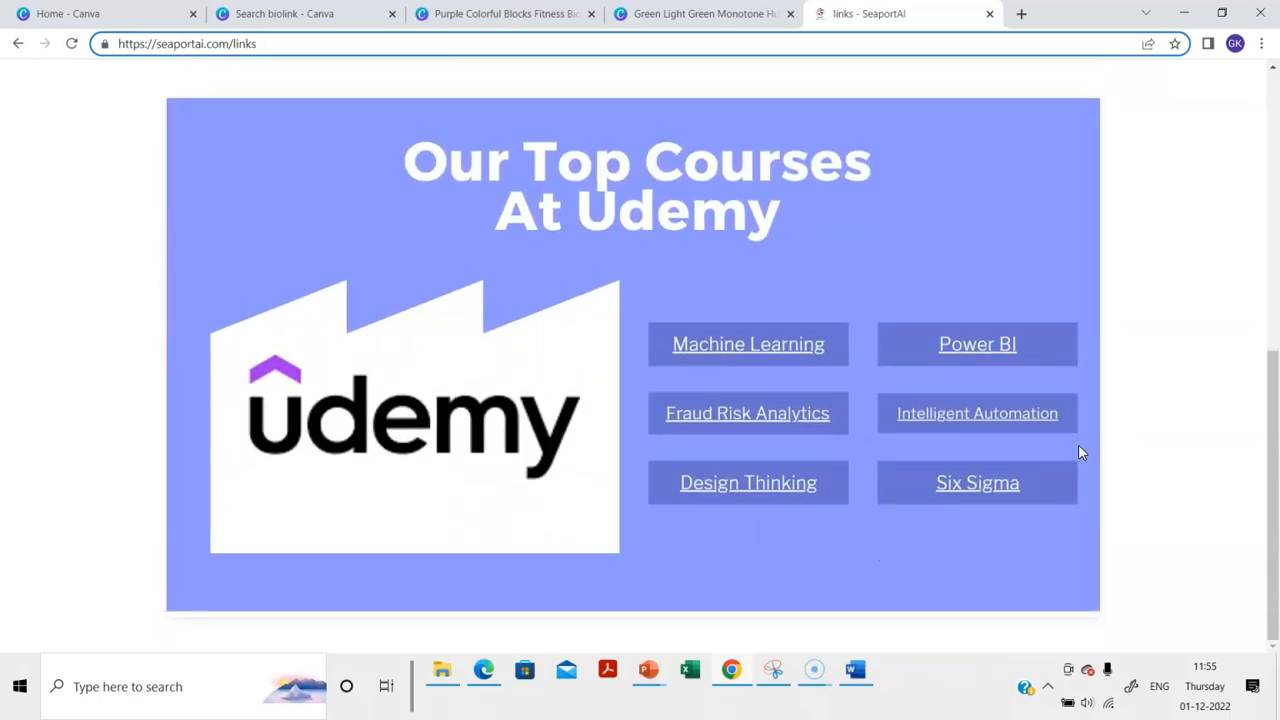
scroll(1078, 453, up, 6)
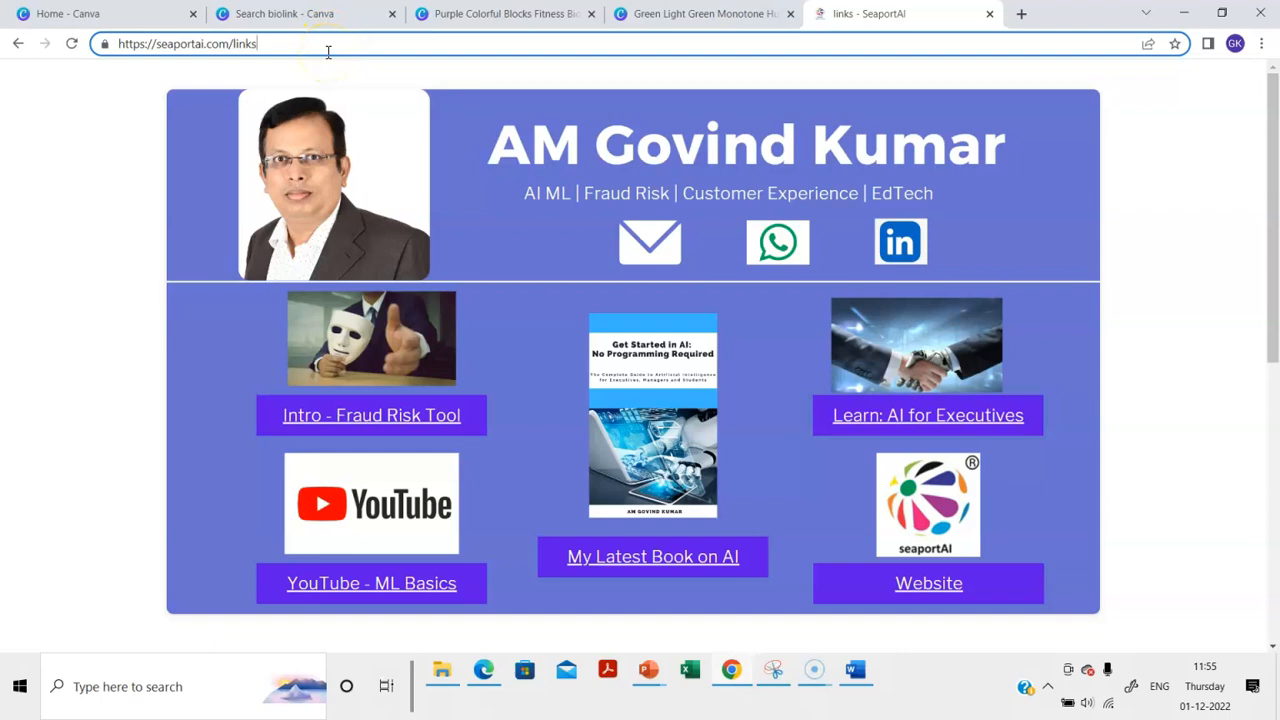
click(154, 154)
Compare the Canva home page with the links page, then bring up the green resume website design
click(110, 14)
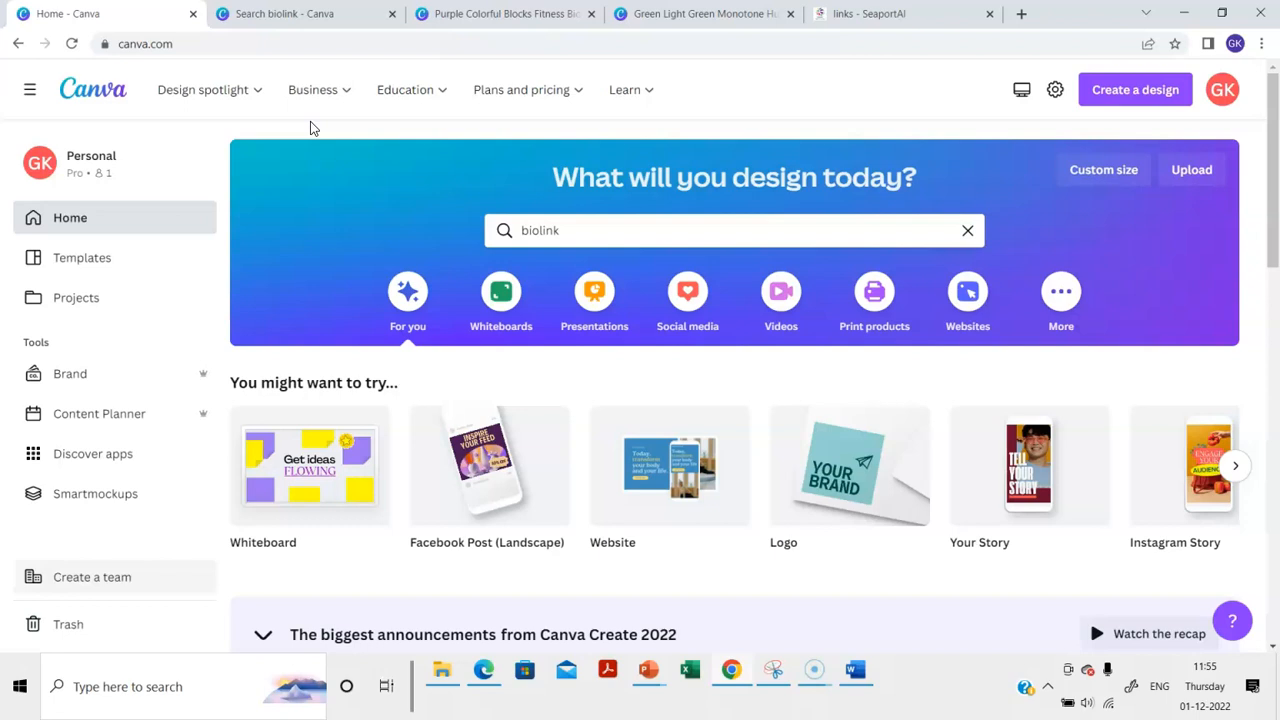
click(870, 13)
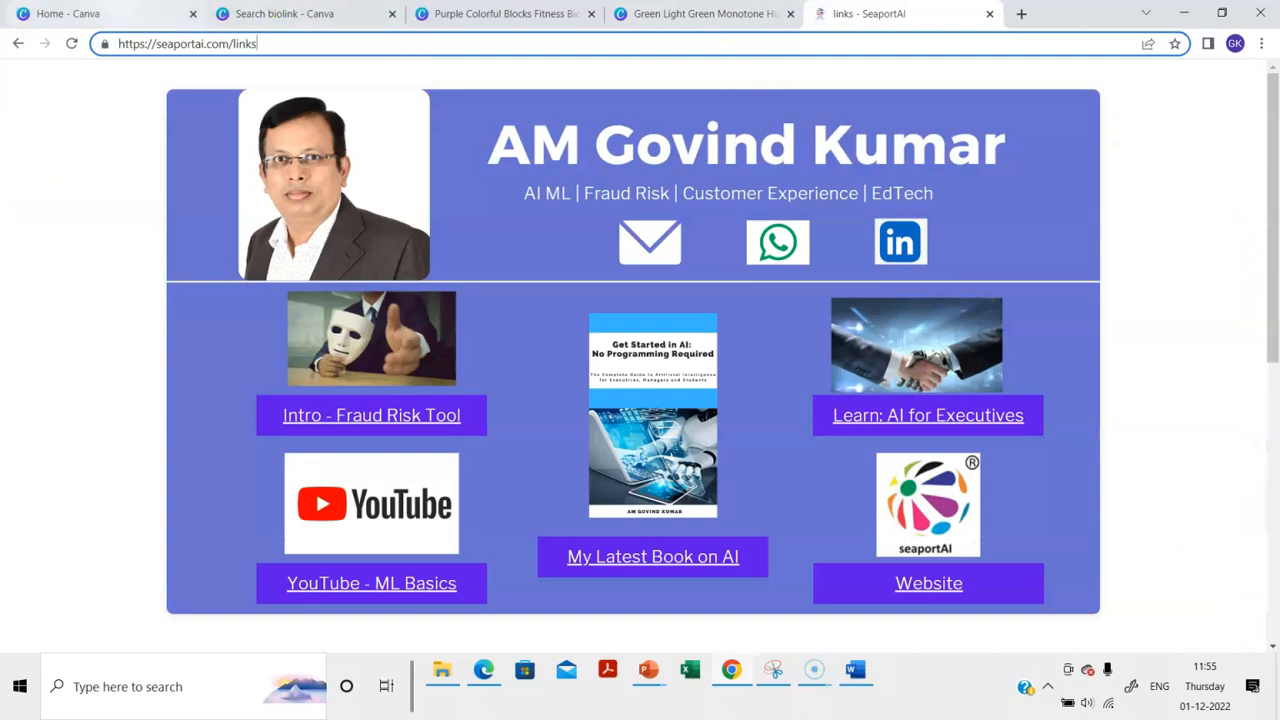
mouse_move(68, 13)
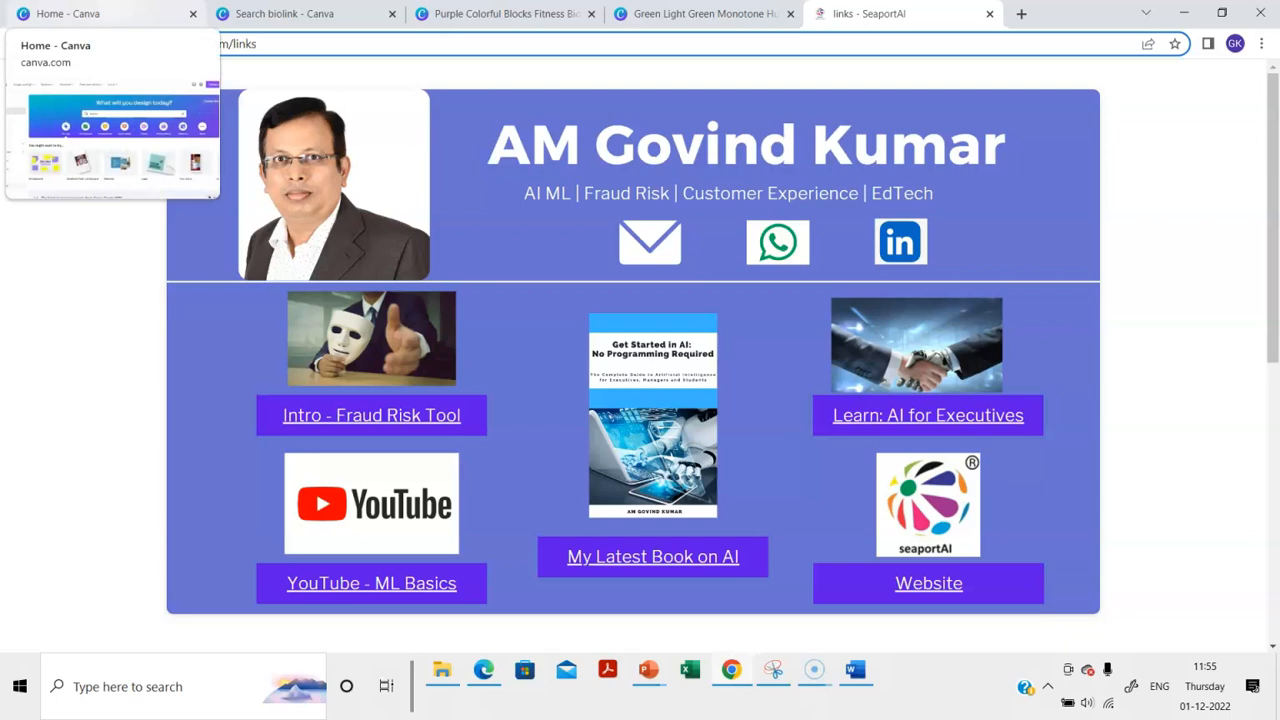
click(68, 13)
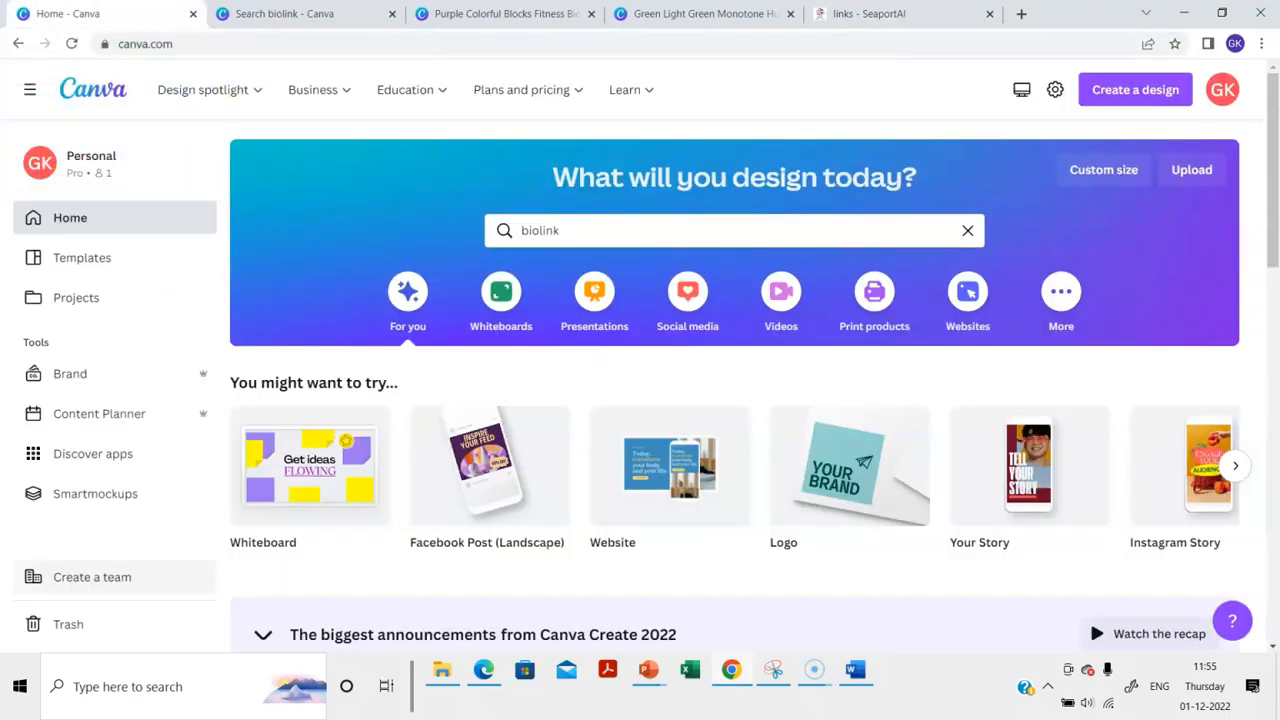
click(705, 13)
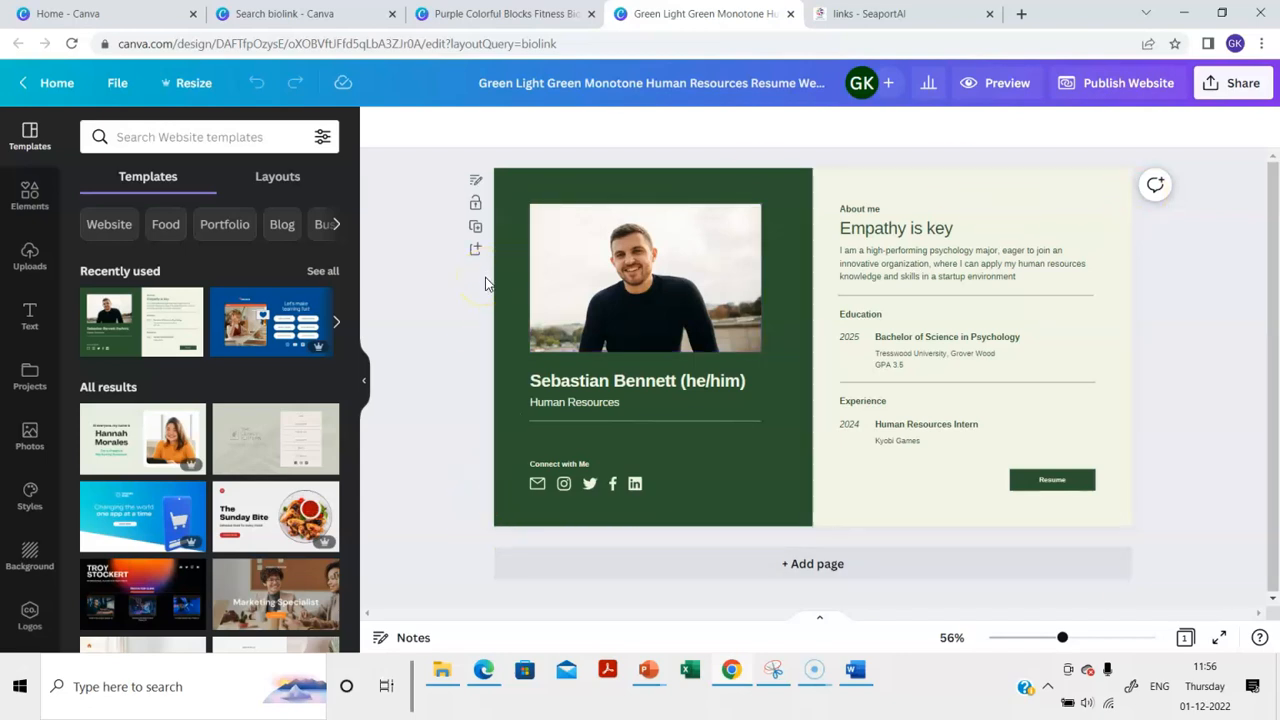
Select the design's green left panel, then go back to the Canva home page
click(545, 521)
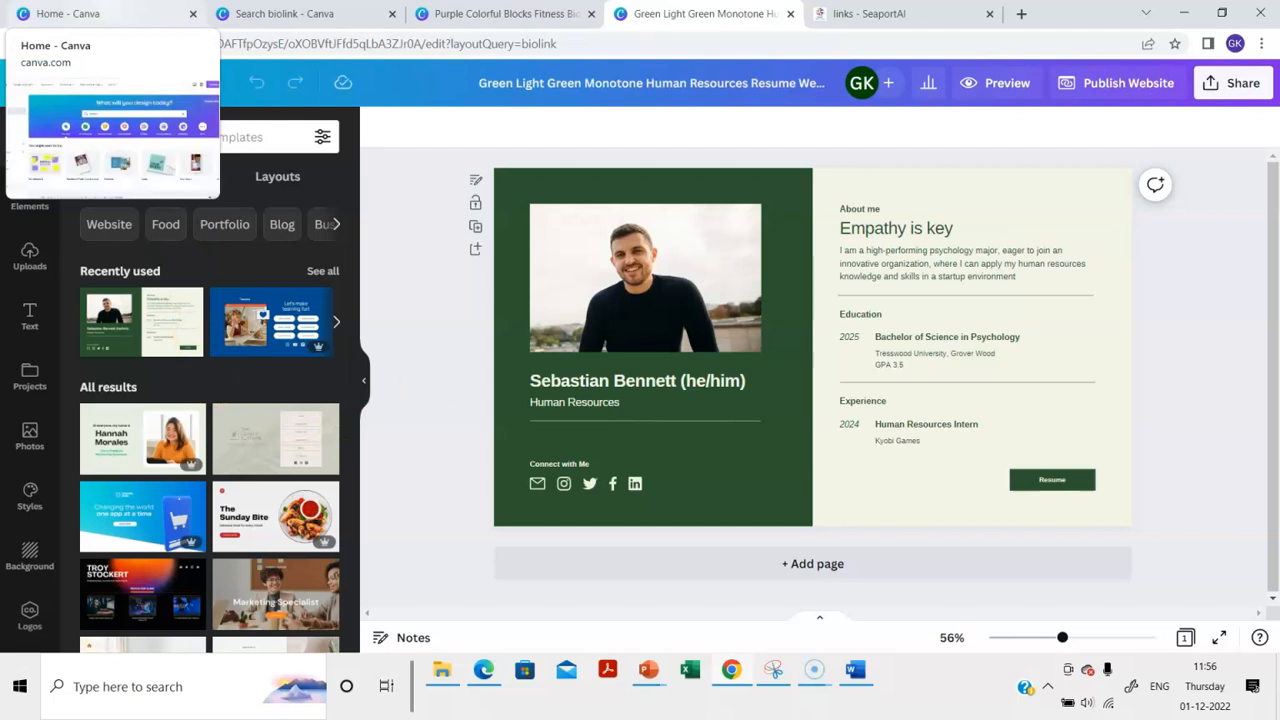
click(70, 14)
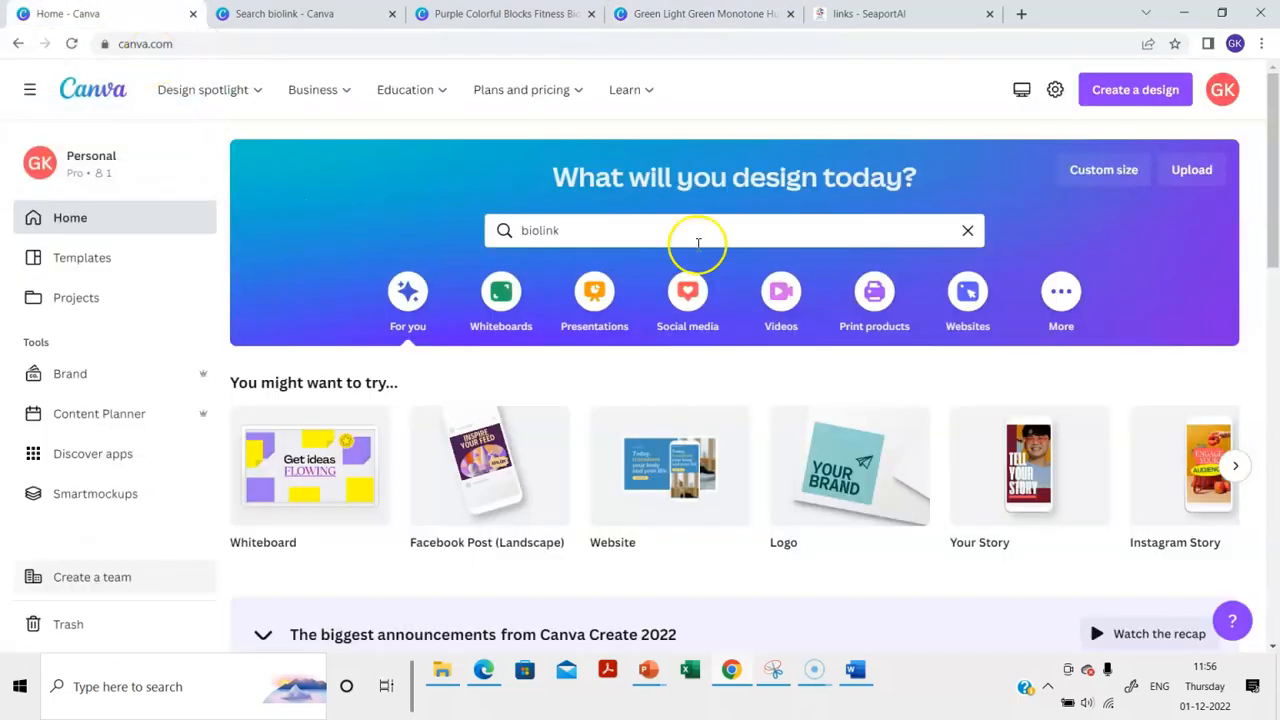
Show the template search results for 'biolink'
click(649, 230)
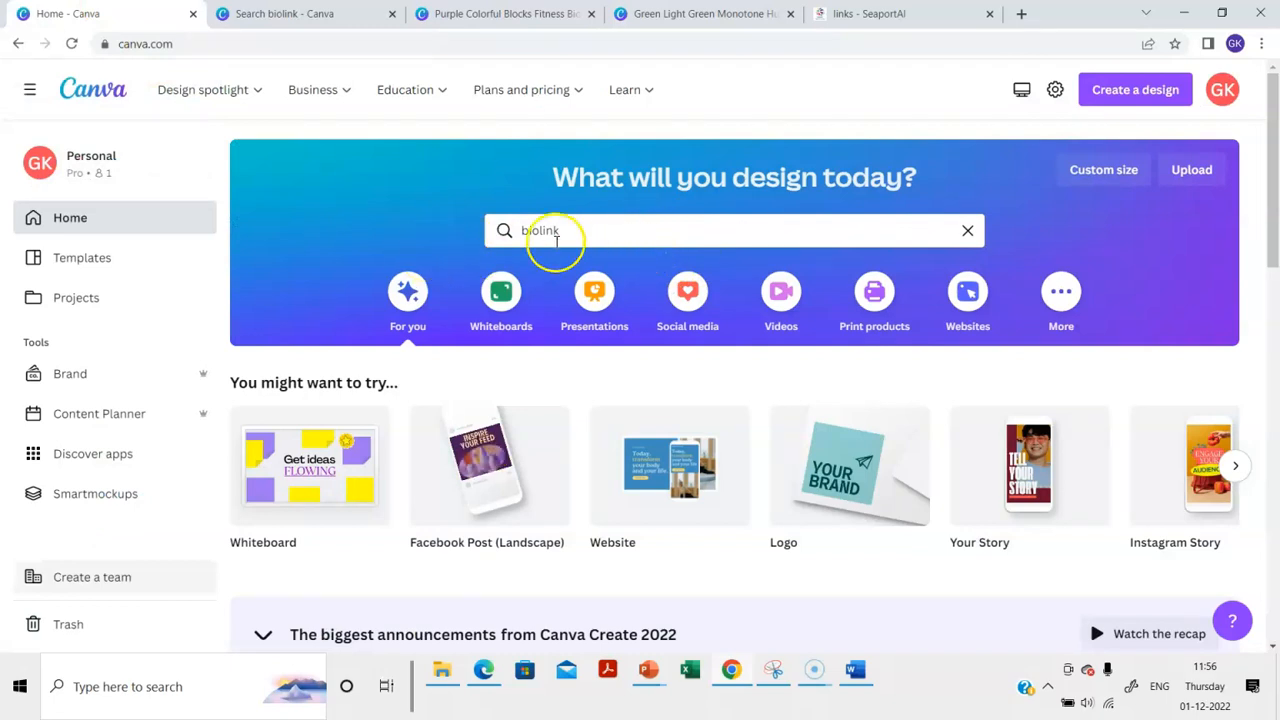
mouse_move(221, 66)
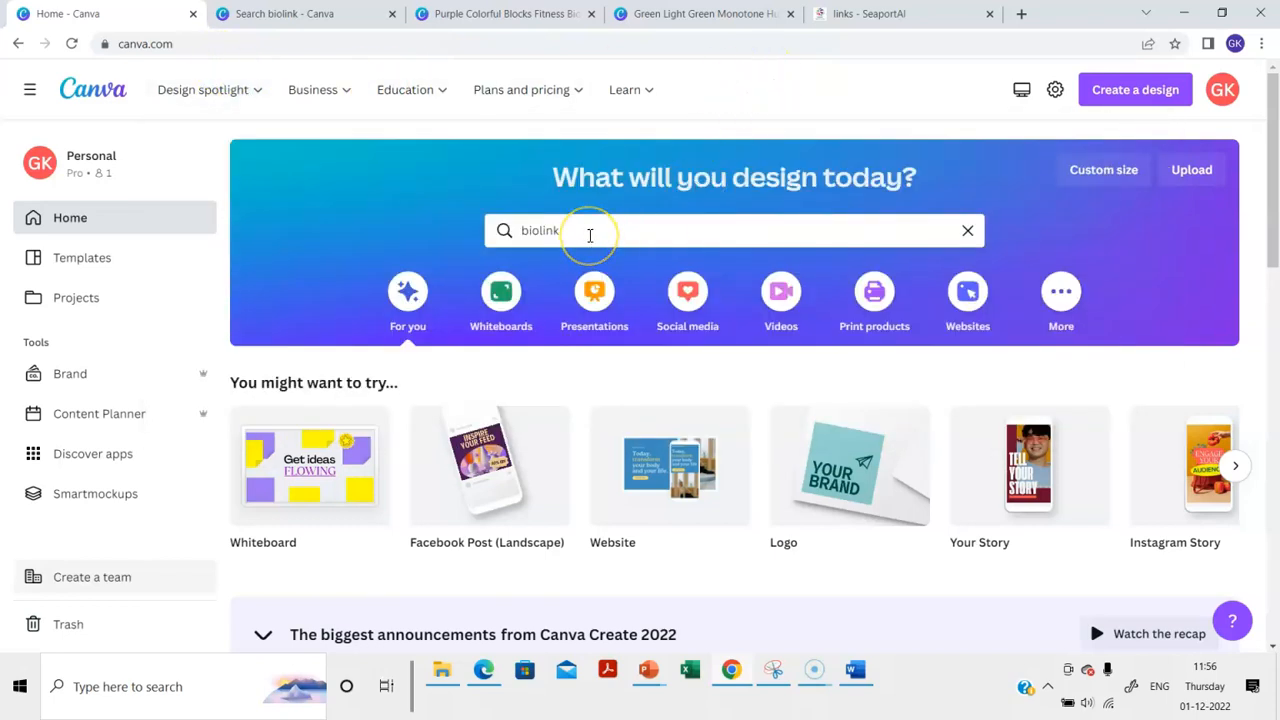
click(370, 14)
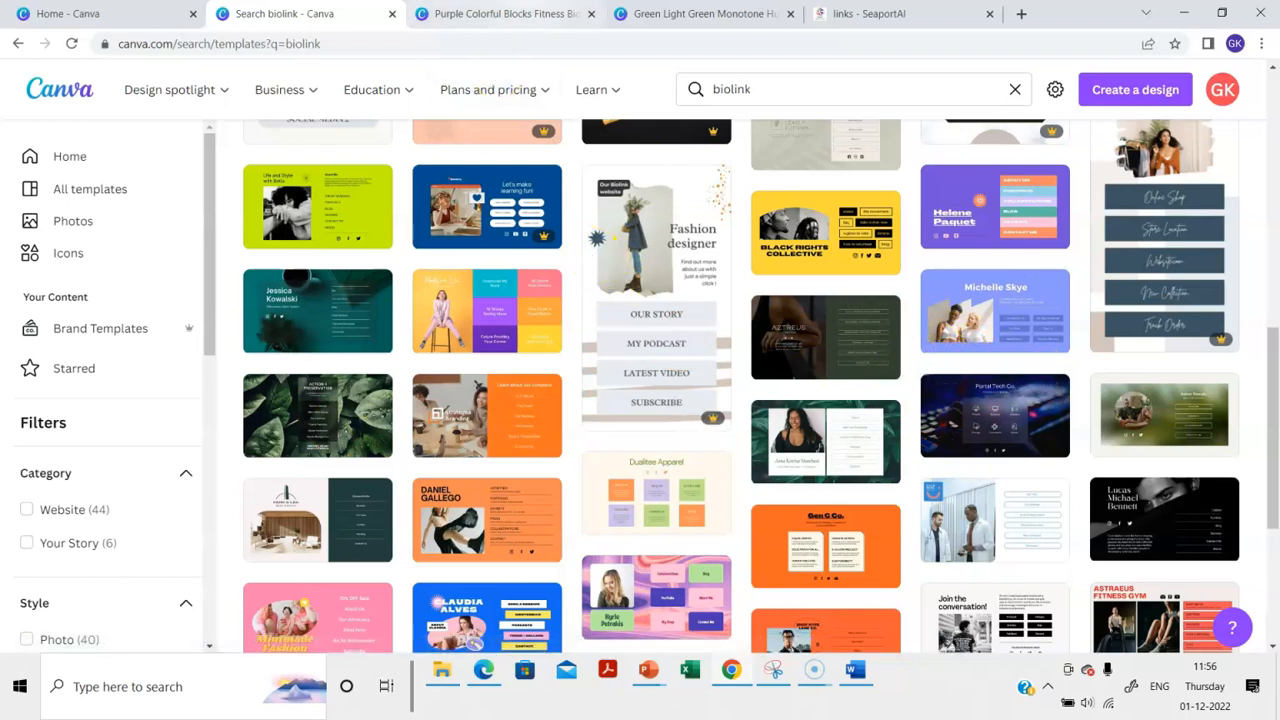
Revisit the green resume design, then browse the biolink template results
click(700, 13)
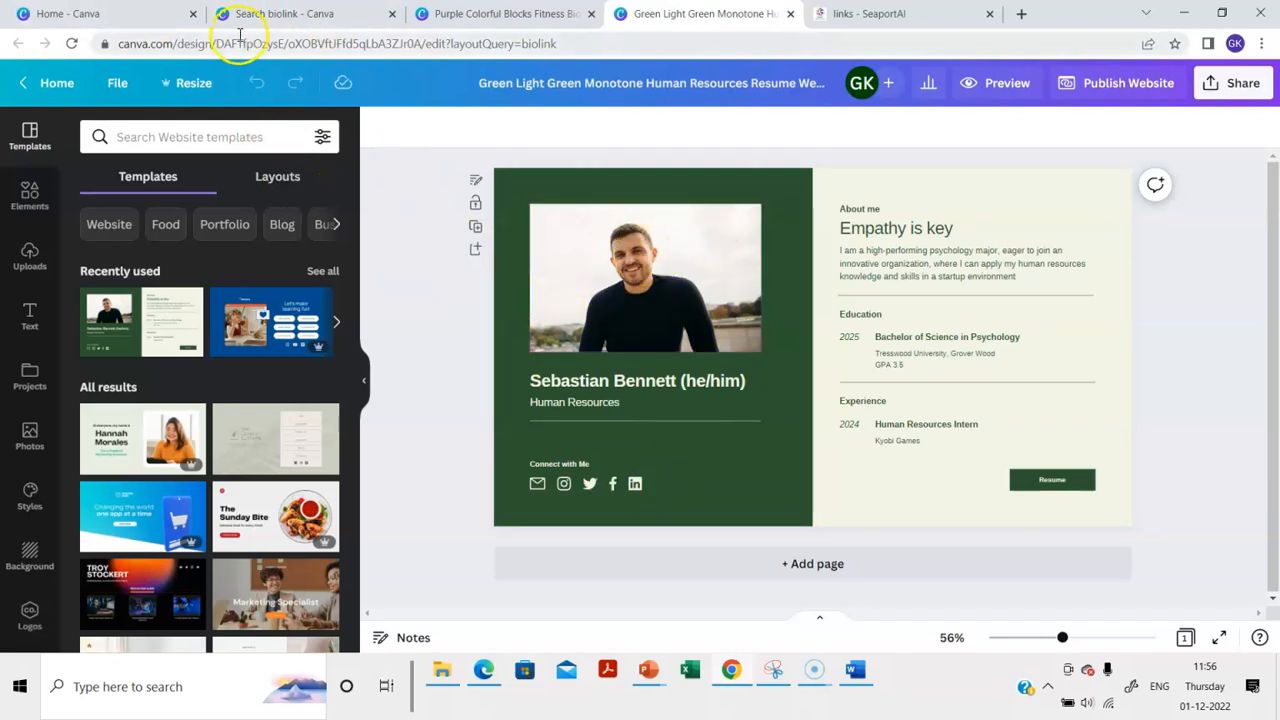
click(280, 13)
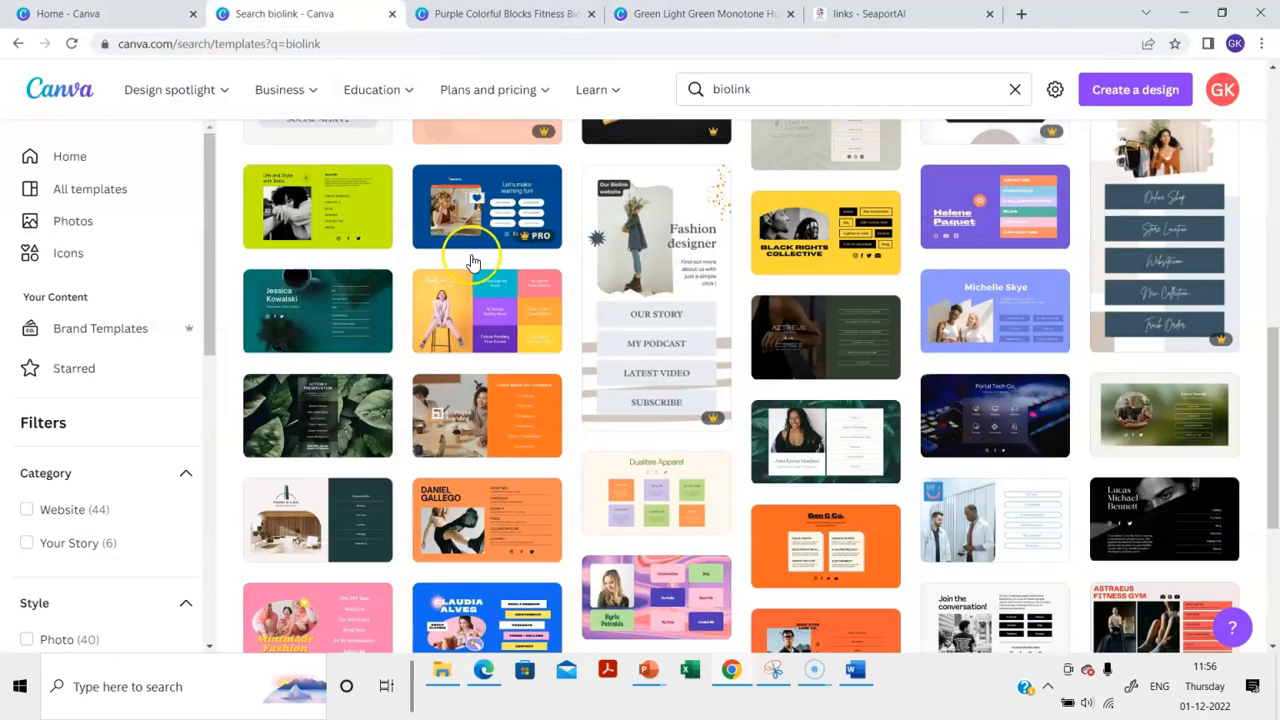
scroll(666, 416, up, 3)
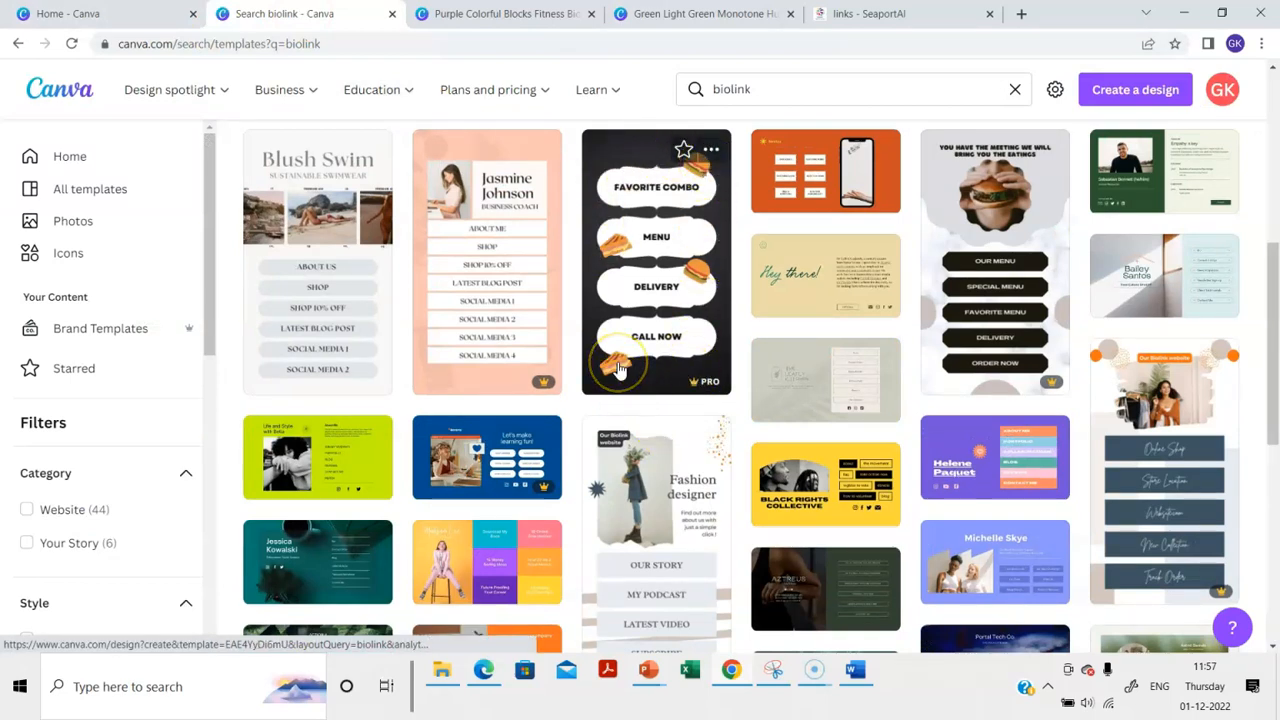
click(617, 368)
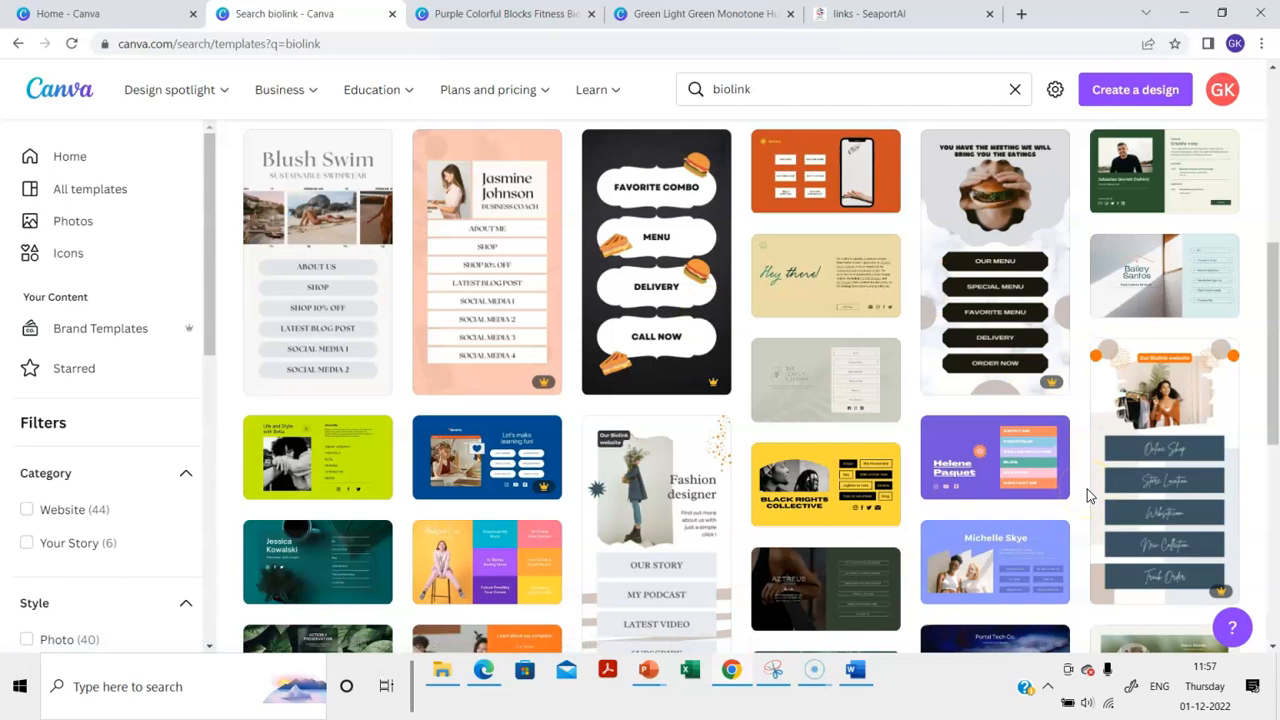
After comparing SeaportAI and the Michelle Skye design, open the black-and-white resume website template
click(870, 13)
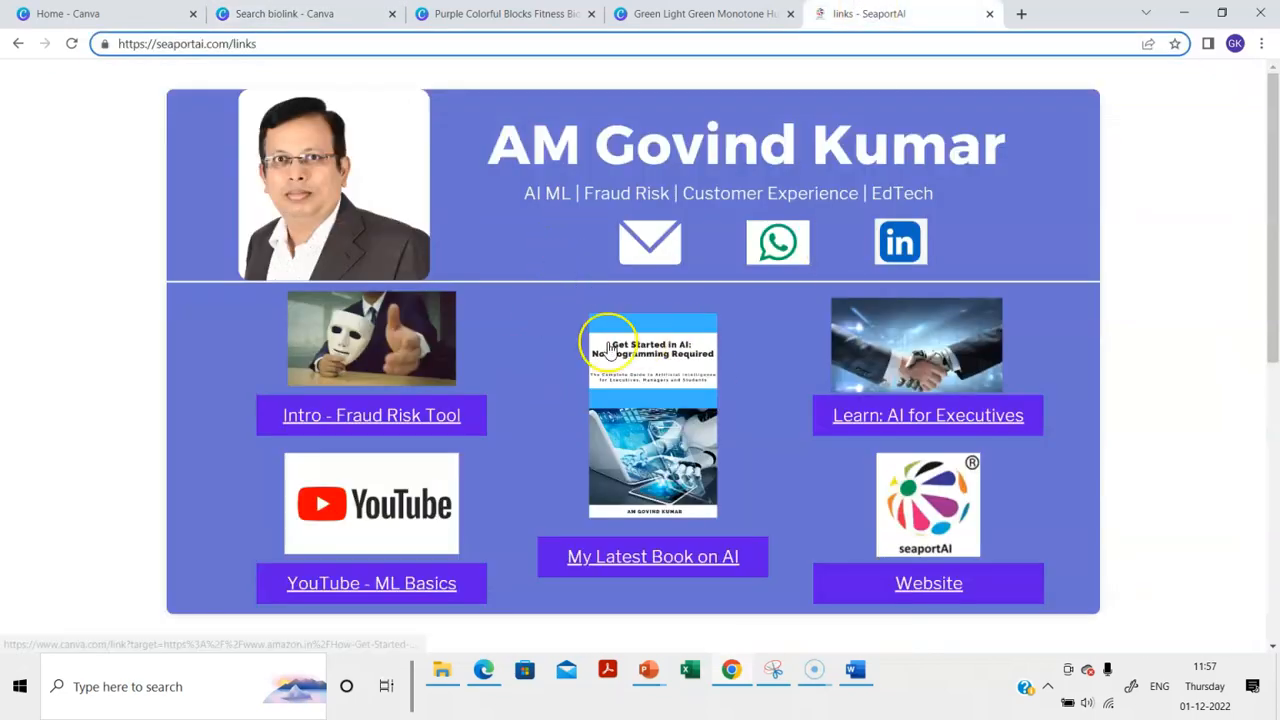
click(285, 14)
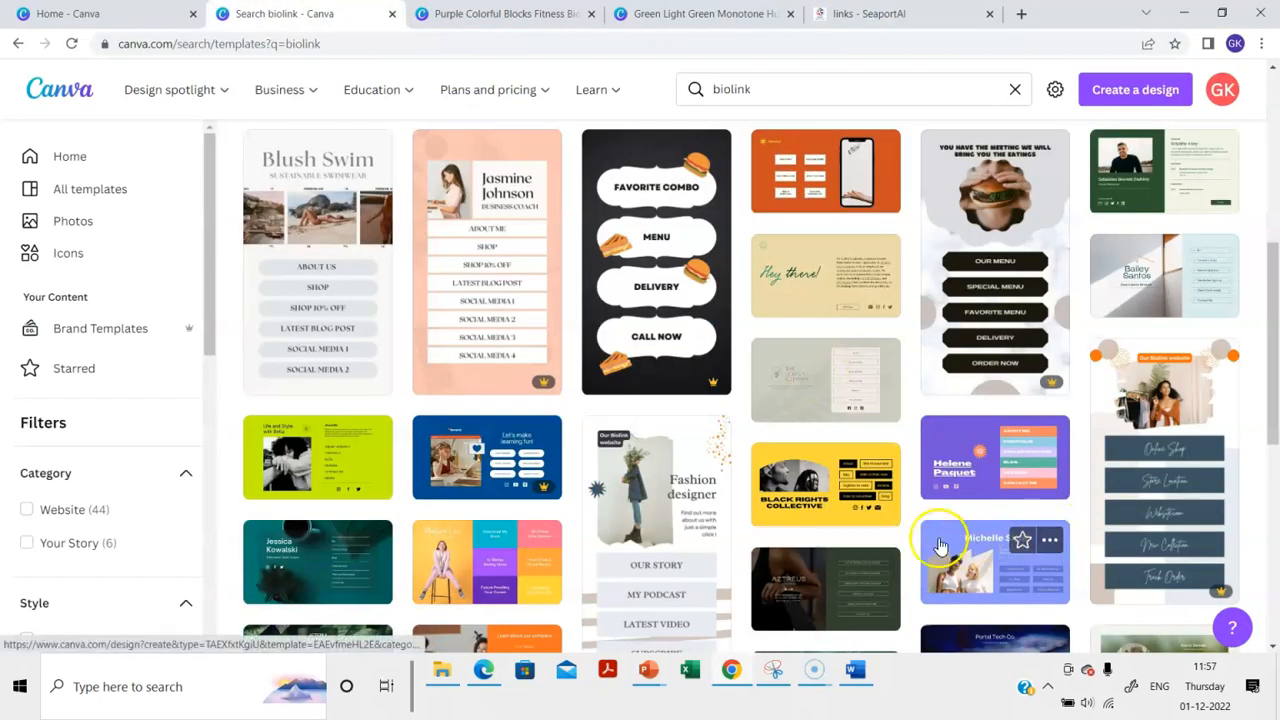
scroll(940, 545, down, 1)
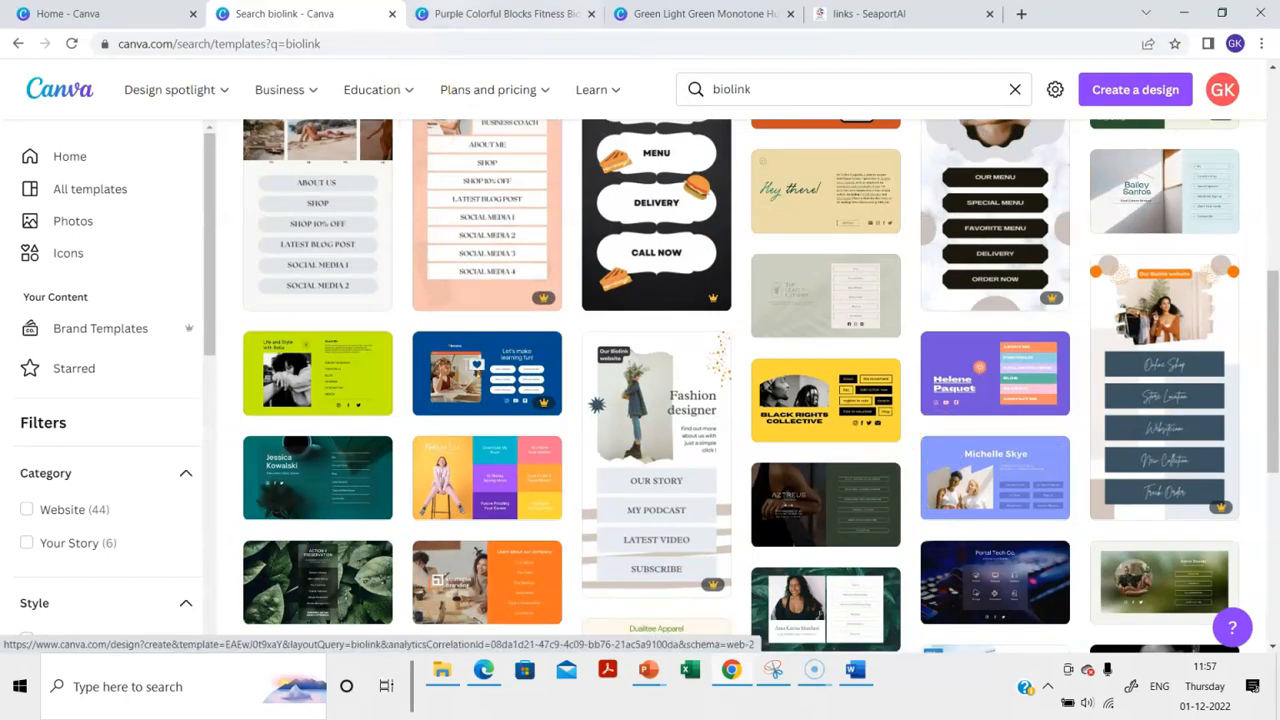
click(455, 13)
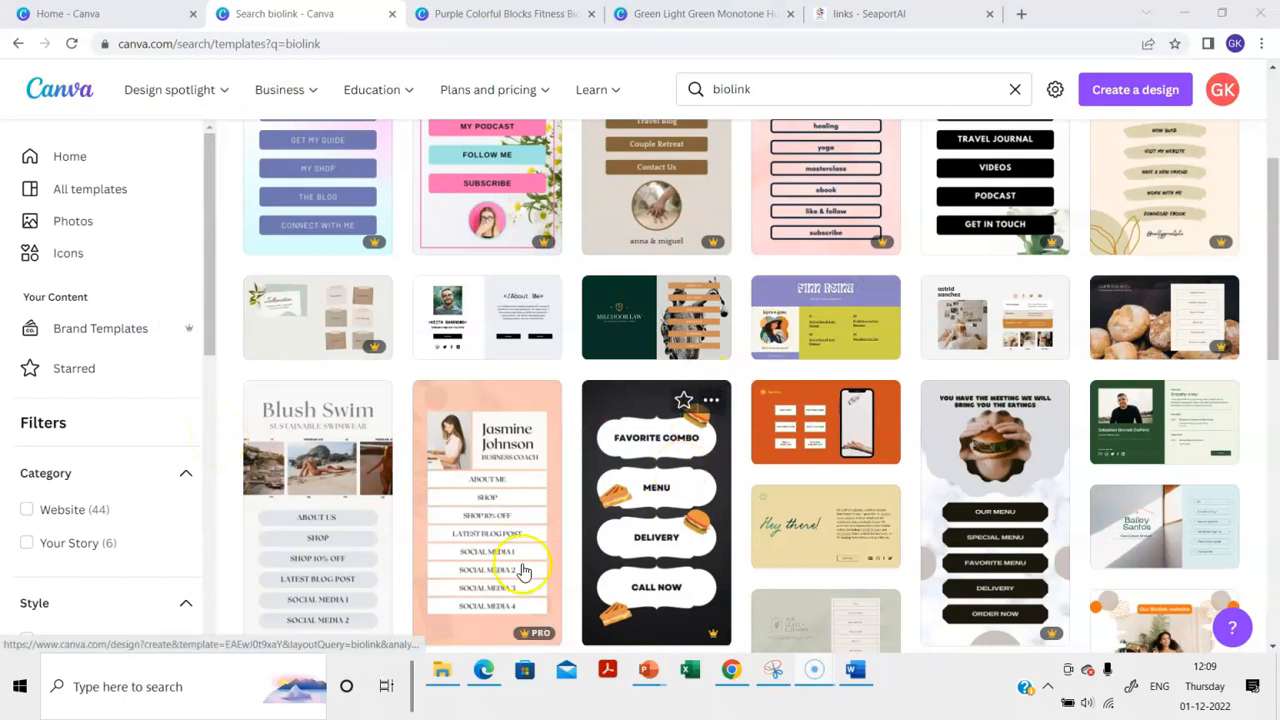
click(487, 302)
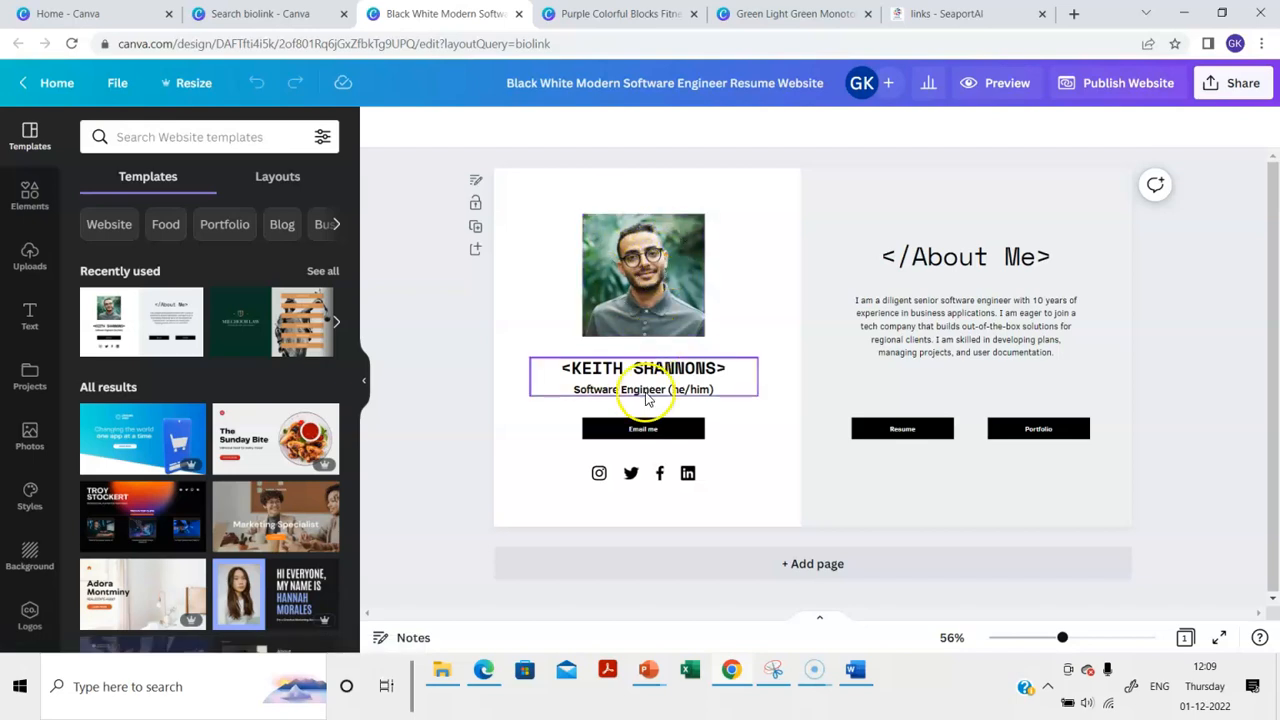
Replace the template's name heading with the owner's full name
double_click(655, 372)
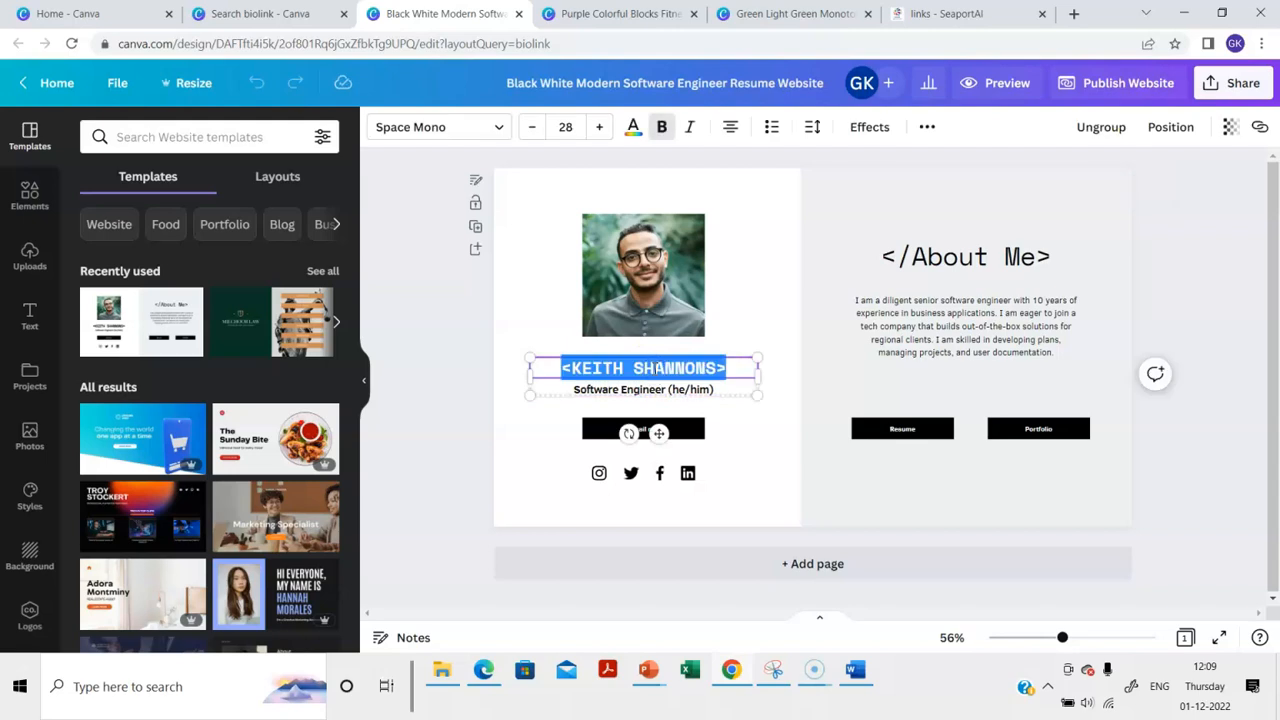
click(666, 366)
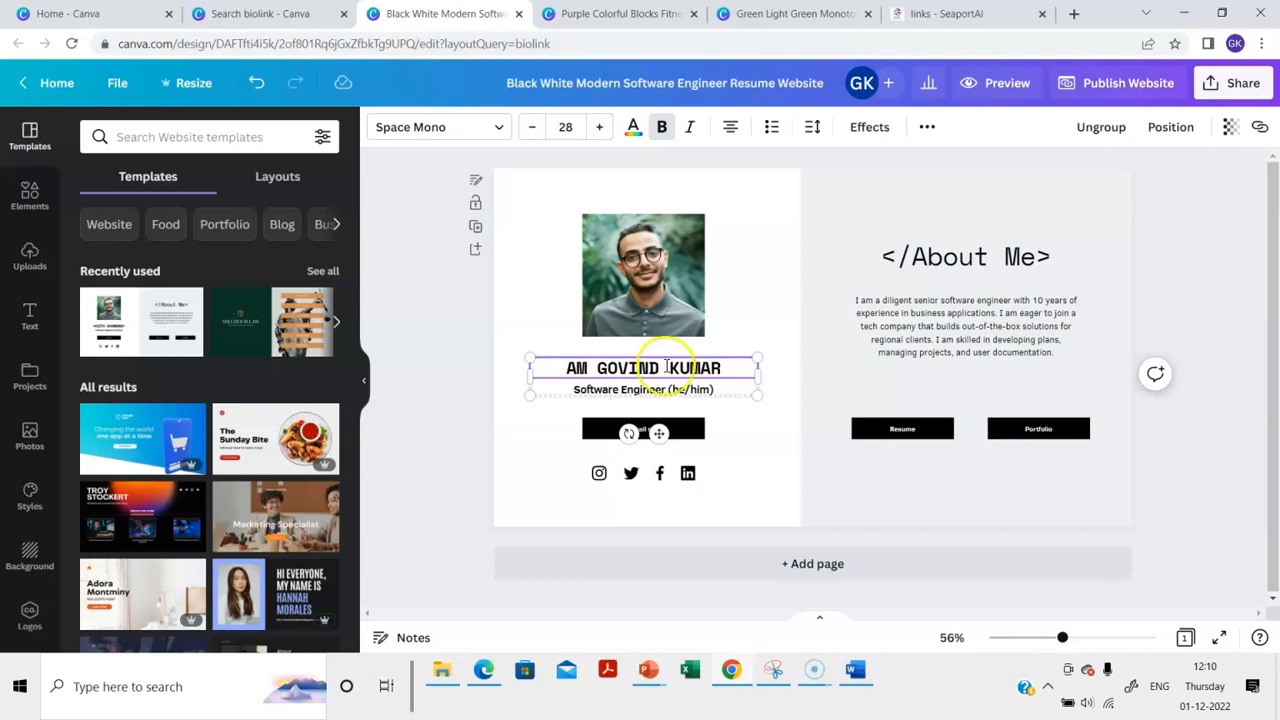
Change the tagline under the name to 'AI ML | Fraud Risk | Transformation'
double_click(700, 389)
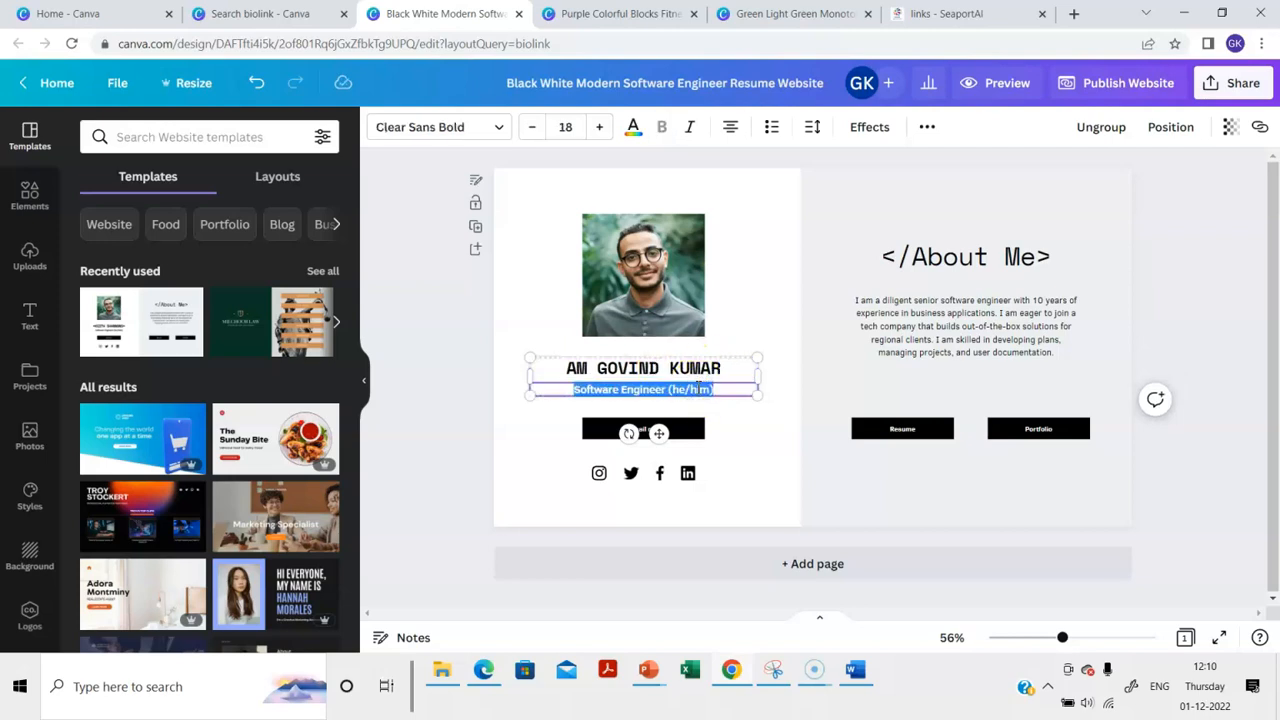
text(AI ML)
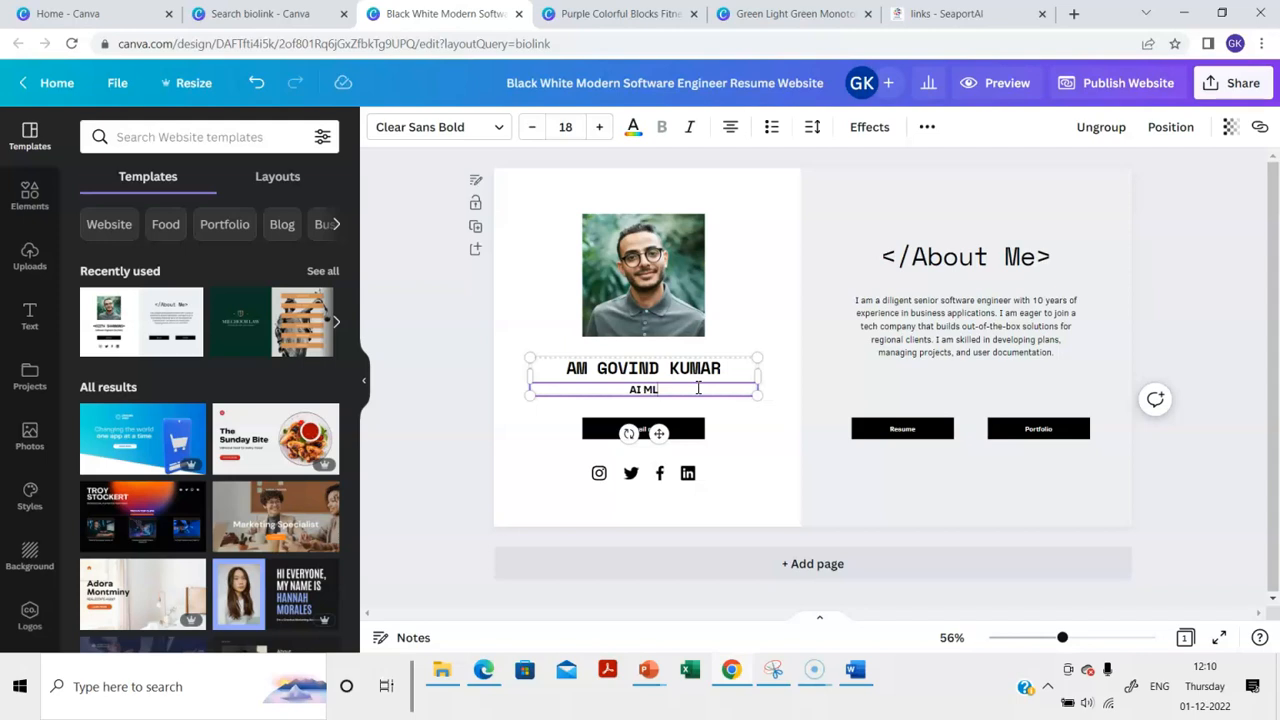
text( | Fraud Risk | Transformation)
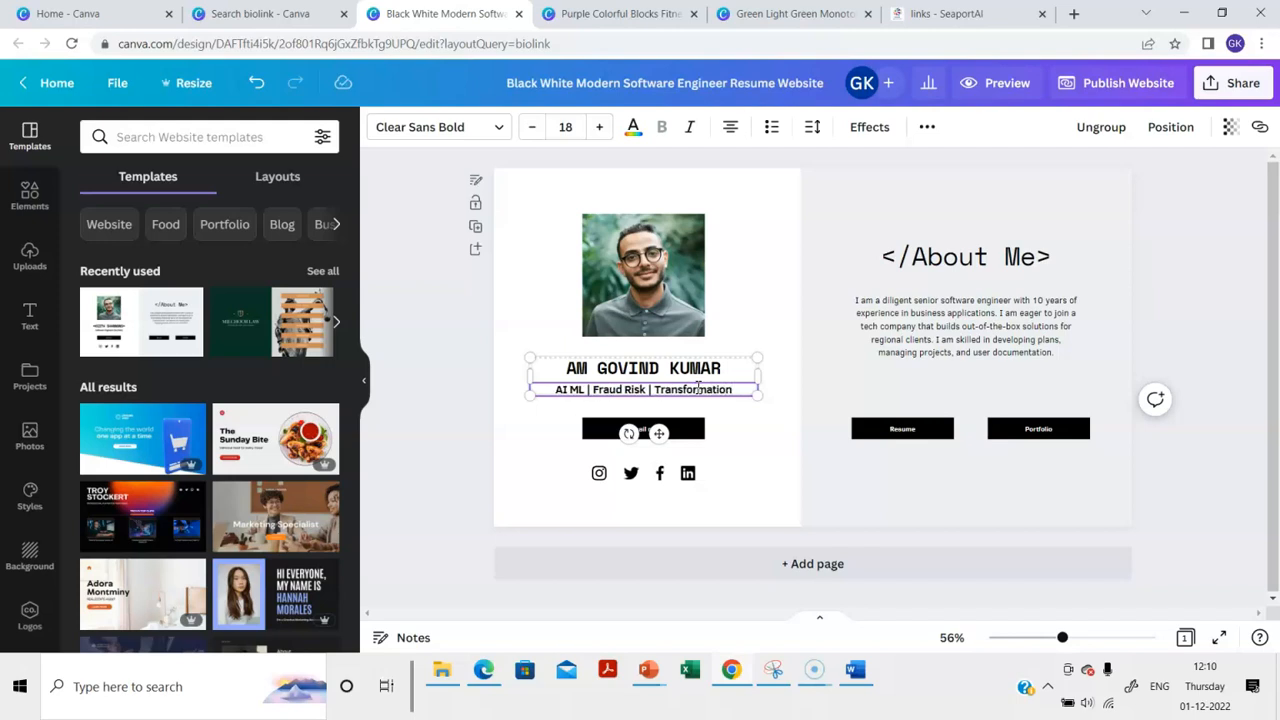
click(551, 246)
click(677, 248)
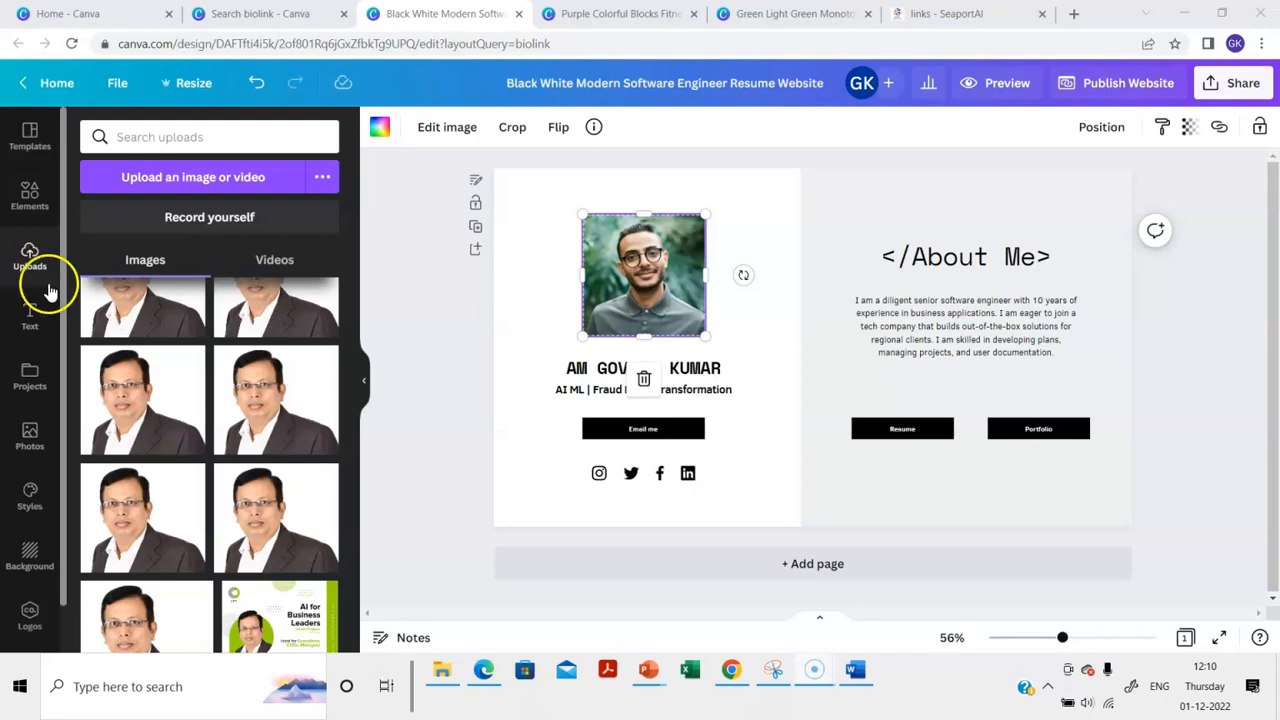
Delete the sample profile photo and fit the uploaded dark-suit portrait into its frame
click(143, 400)
click(616, 287)
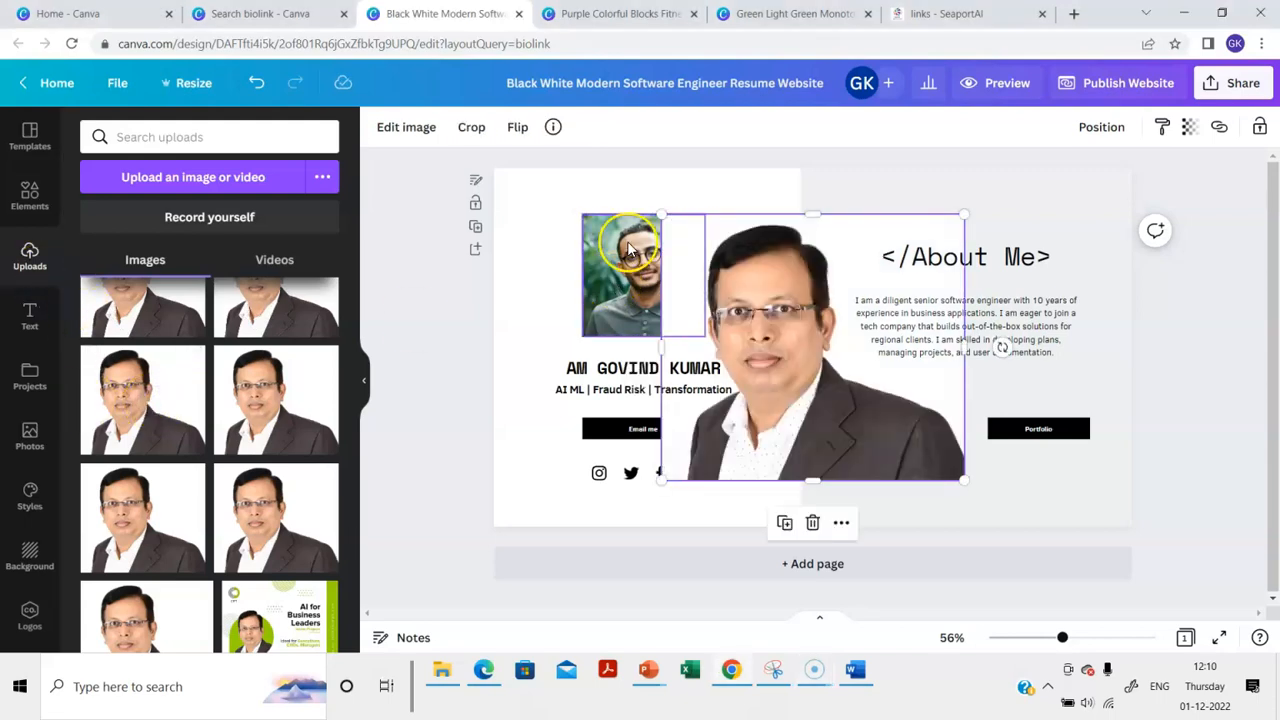
key(Delete)
click(811, 251)
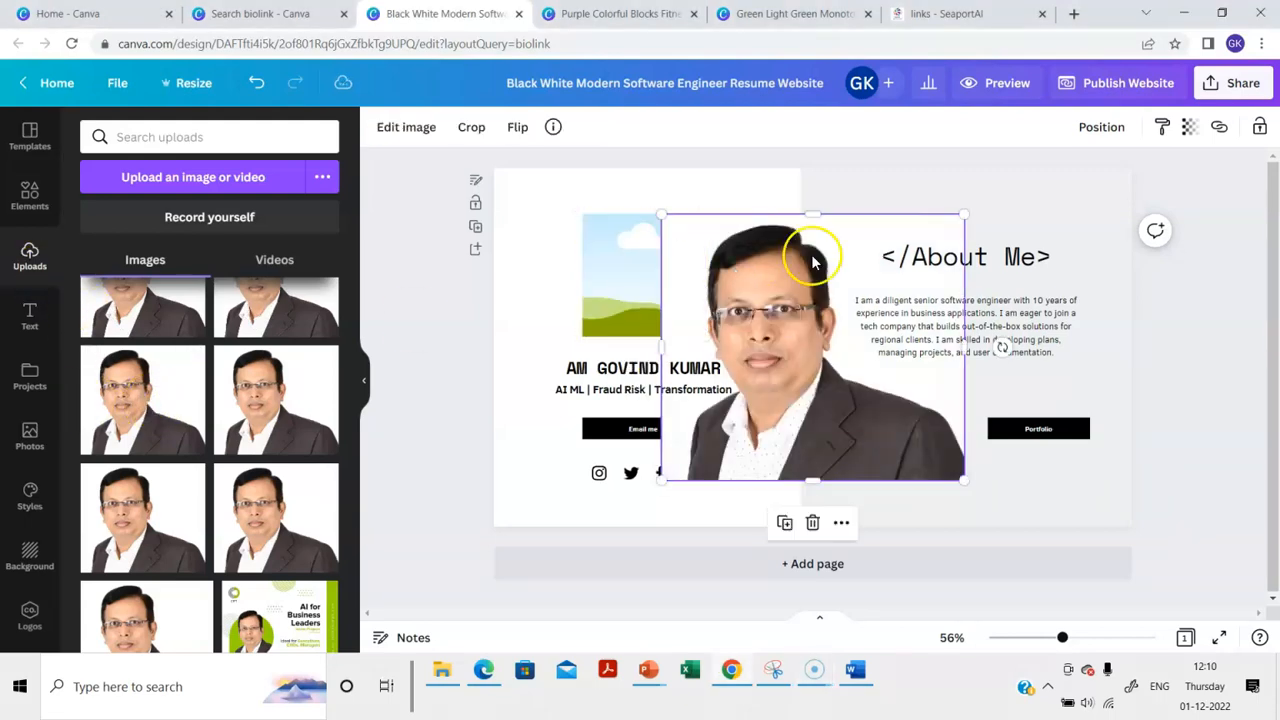
drag(811, 251, 658, 270)
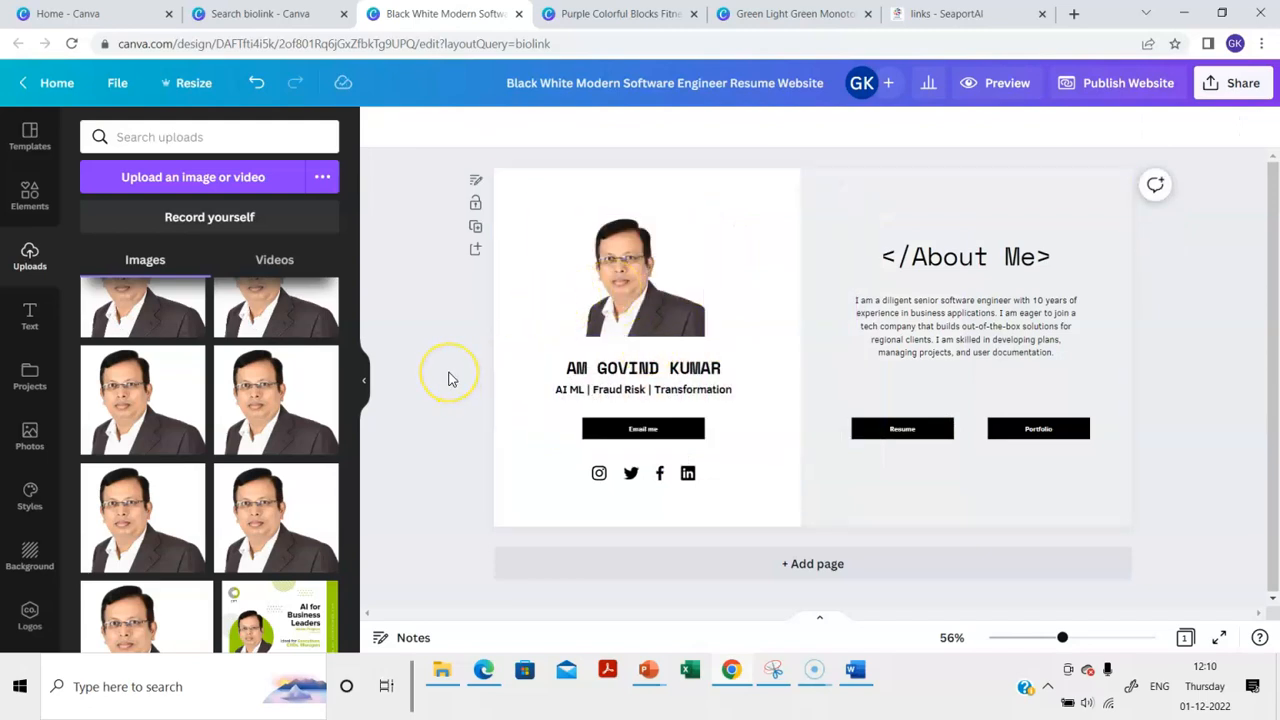
click(661, 429)
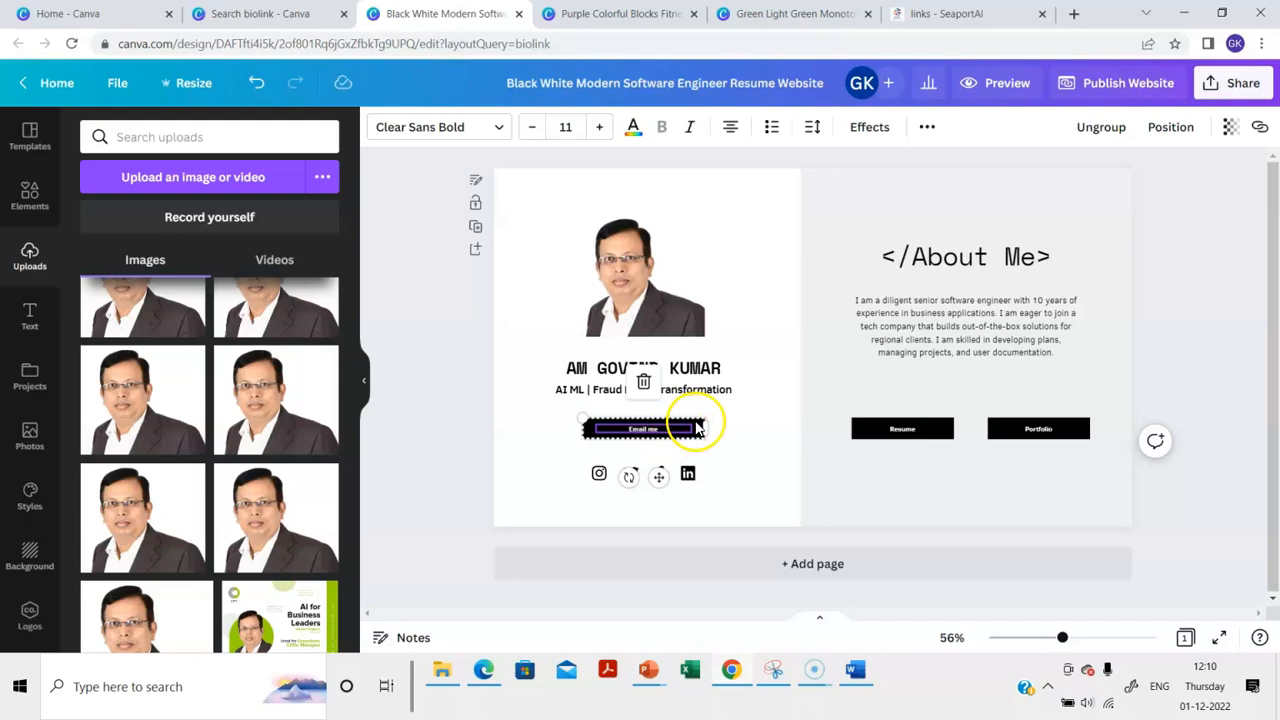
Link the 'Email me' button to the owner's contact e-mail address
right_click(706, 428)
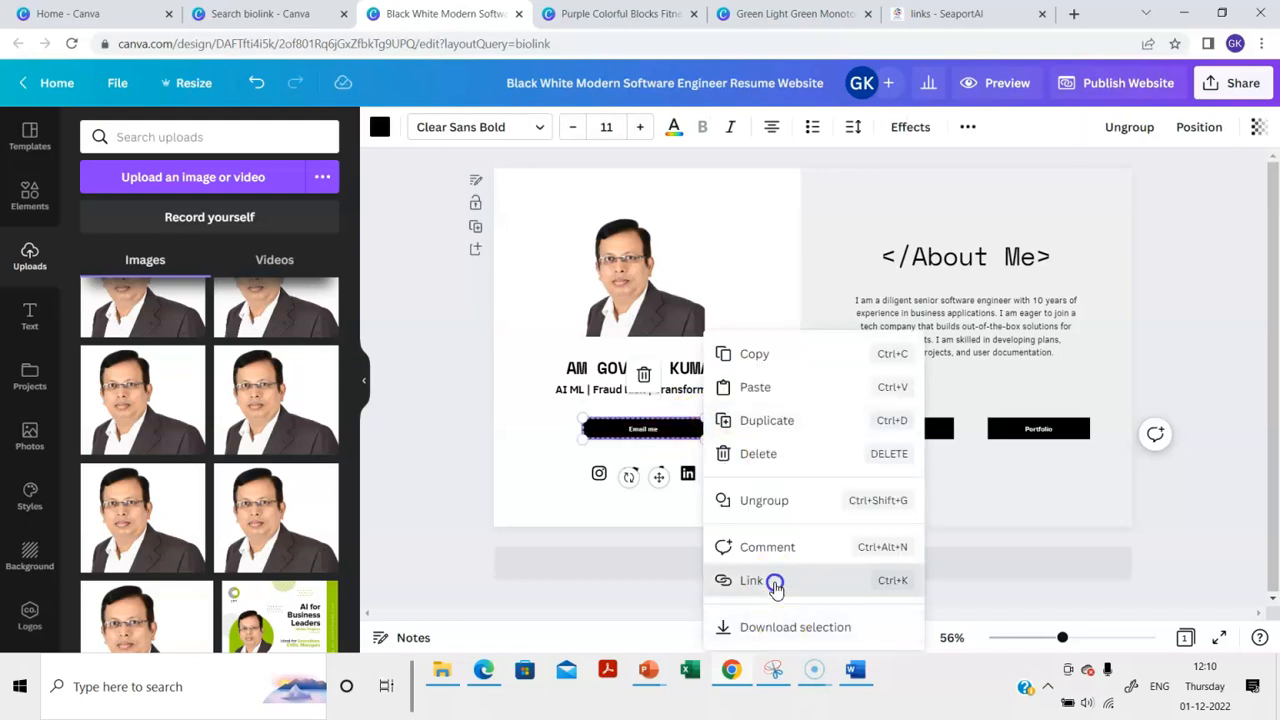
click(770, 582)
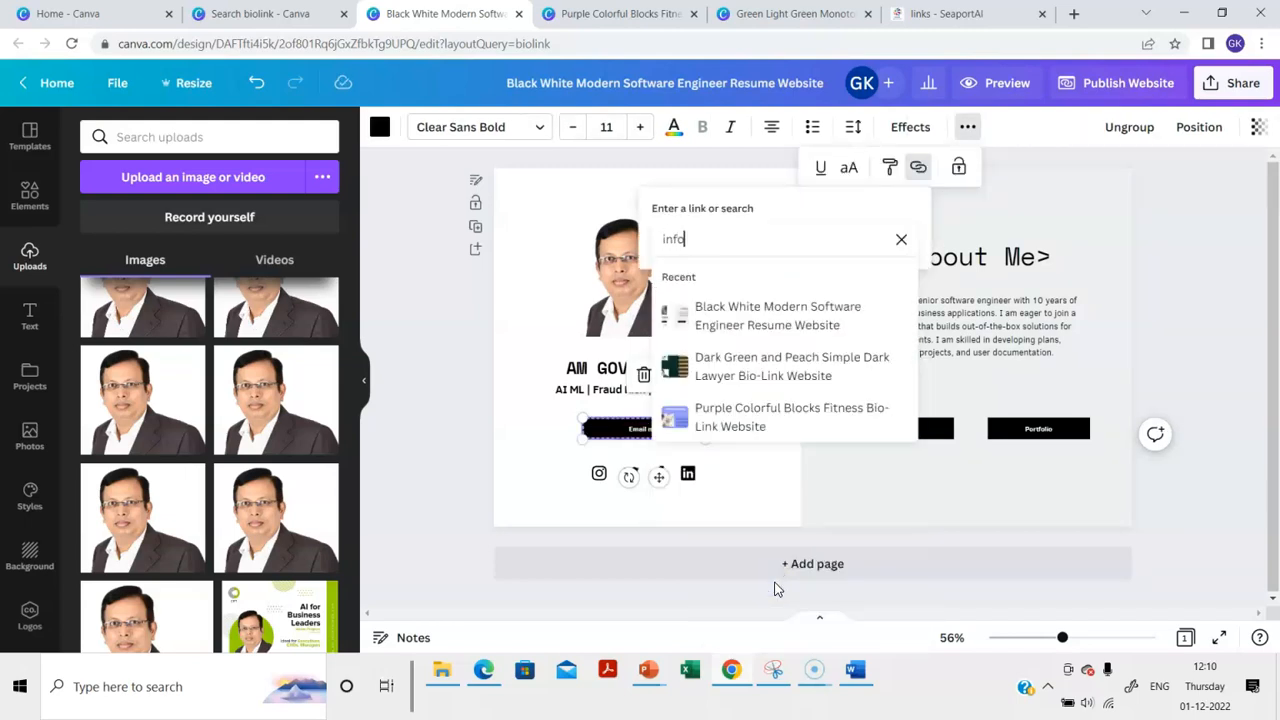
click(507, 252)
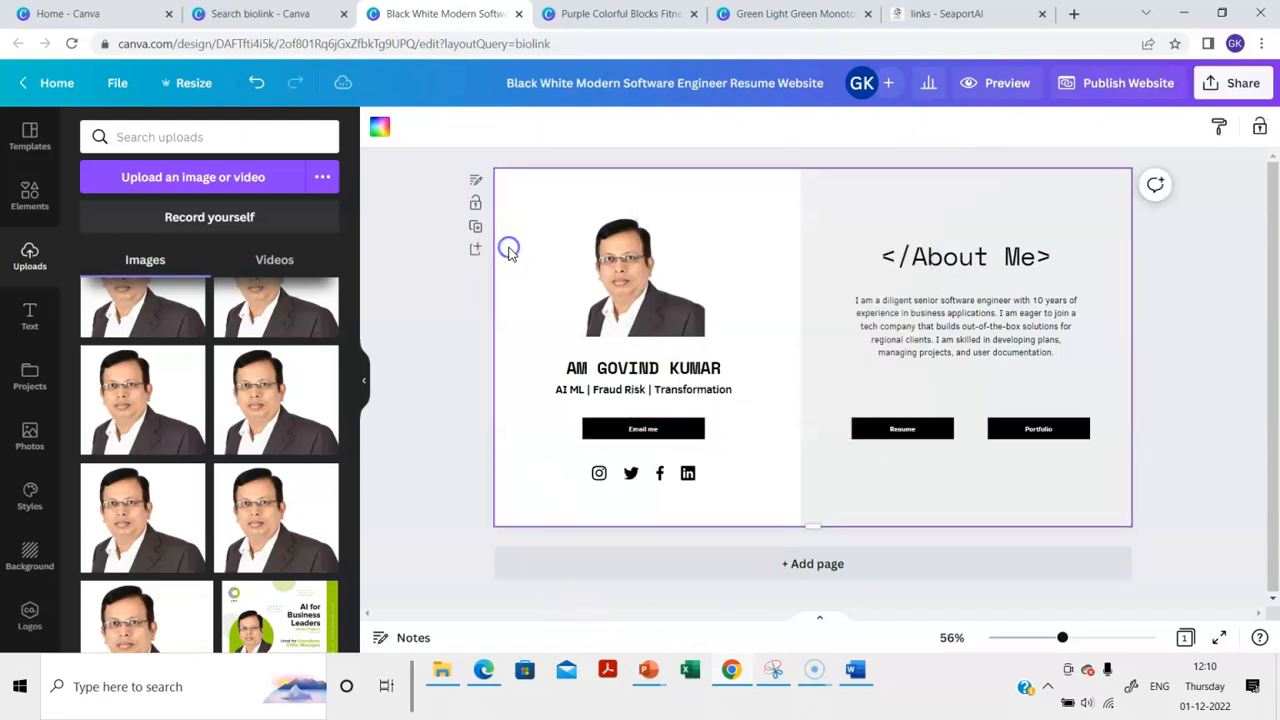
click(893, 432)
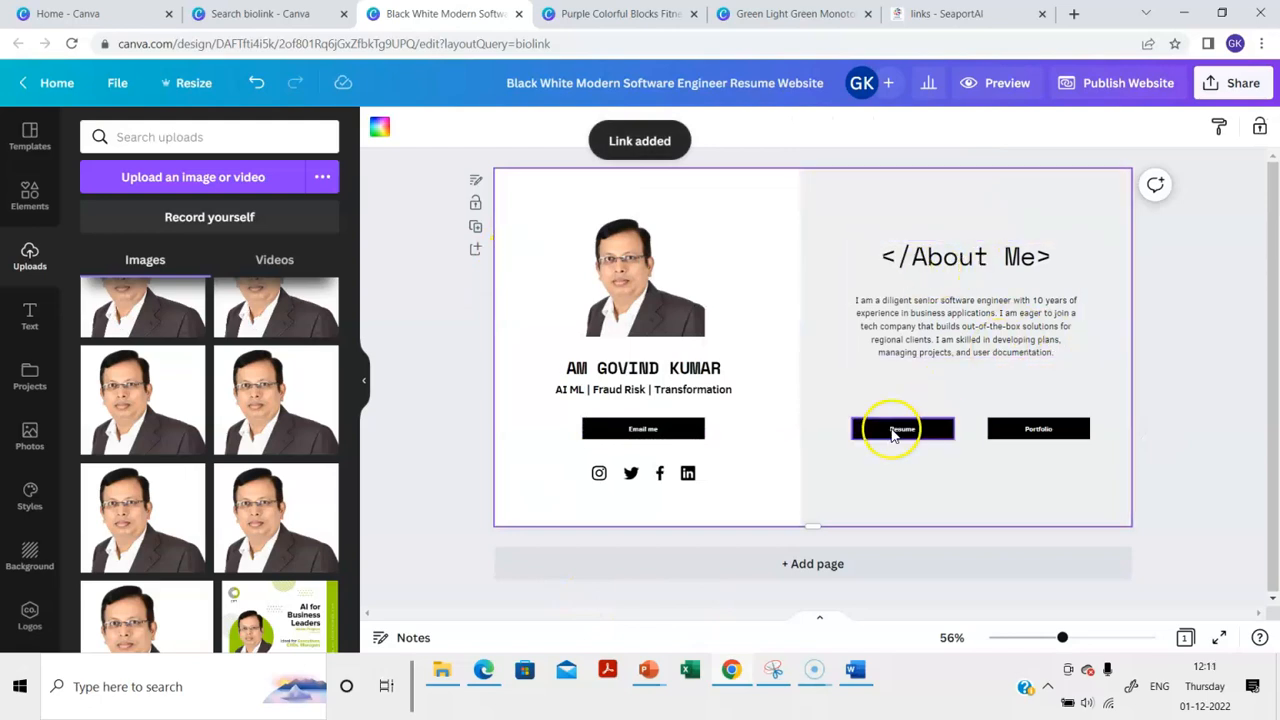
Remove the '</' and '>' symbols around the About Me heading
double_click(945, 259)
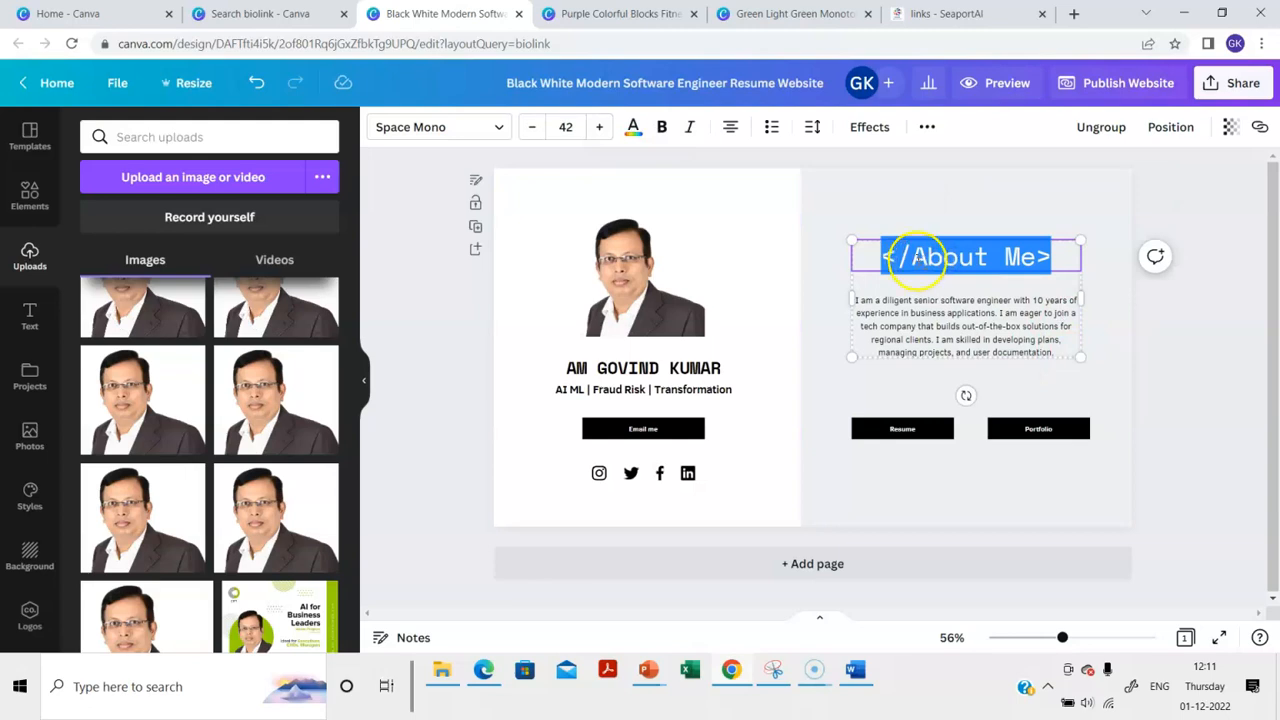
click(917, 257)
key(BackSpace)
key(BackSpace)
click(1040, 262)
key(BackSpace)
click(1210, 372)
Rewrite the bio as an experienced corporate executive with two decades in MNCs and startups
click(928, 316)
double_click(928, 316)
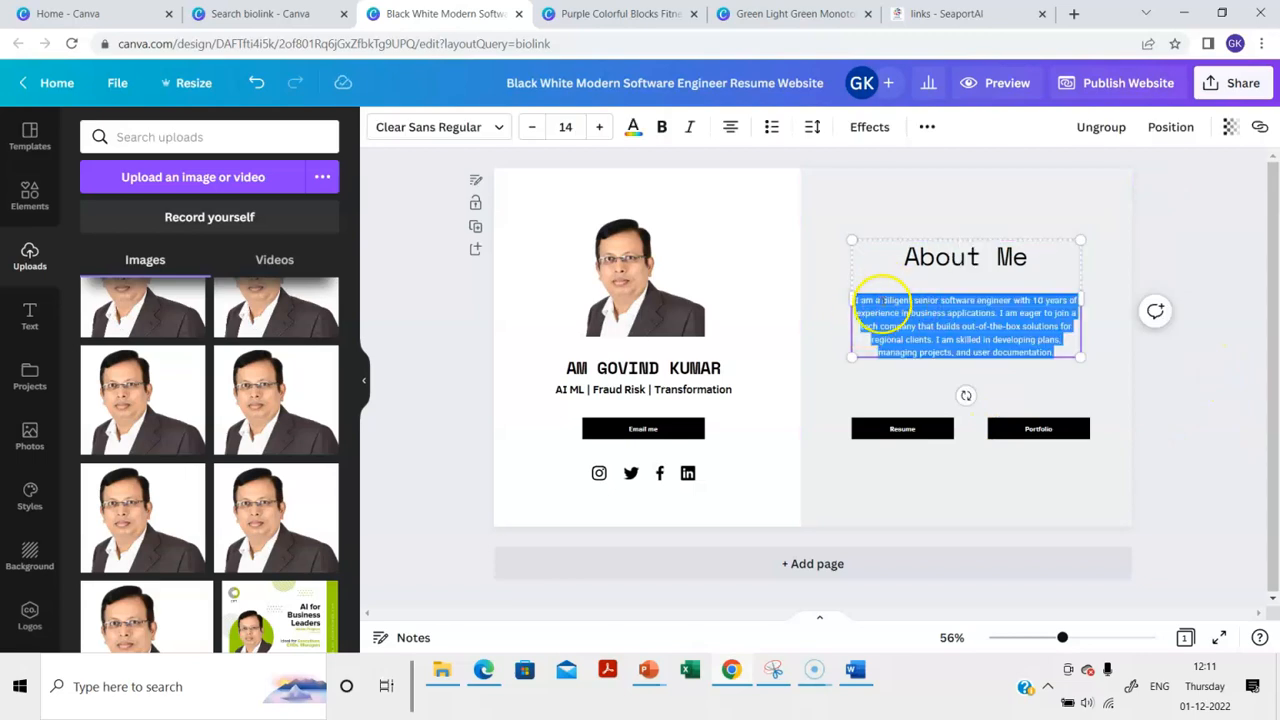
click(883, 298)
drag(883, 298, 1109, 366)
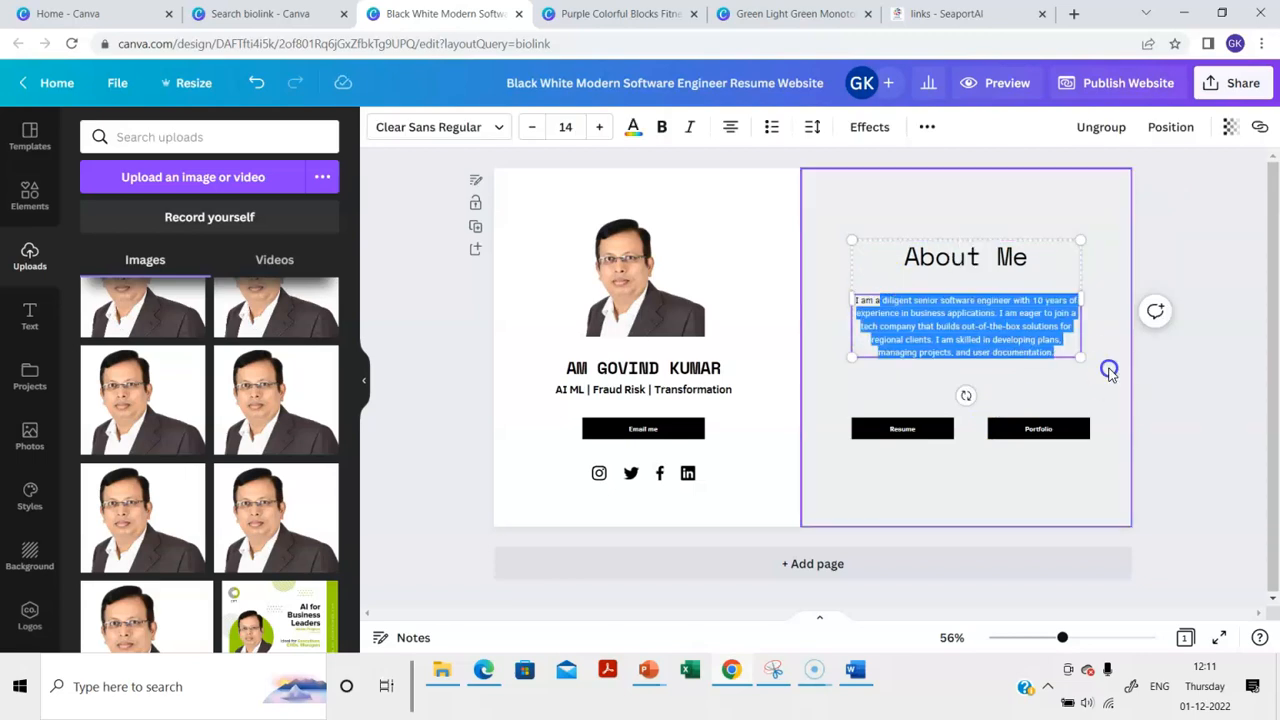
text(n exp)
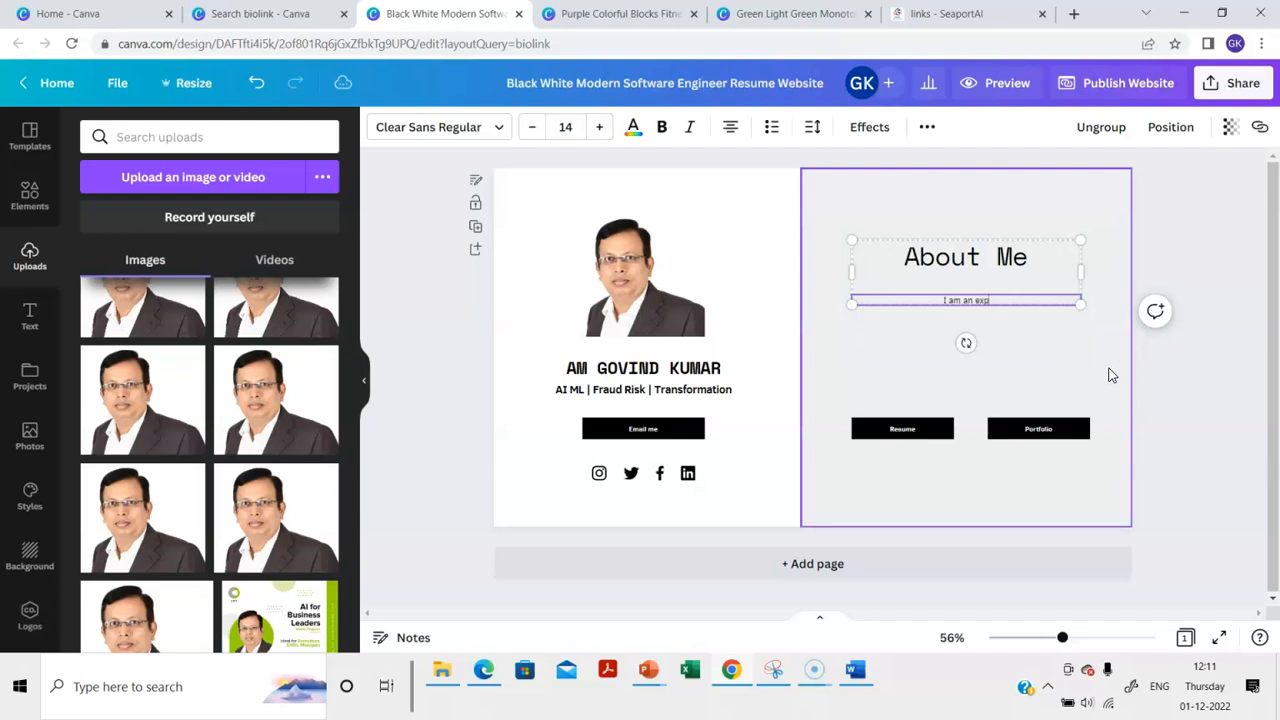
text(erienced)
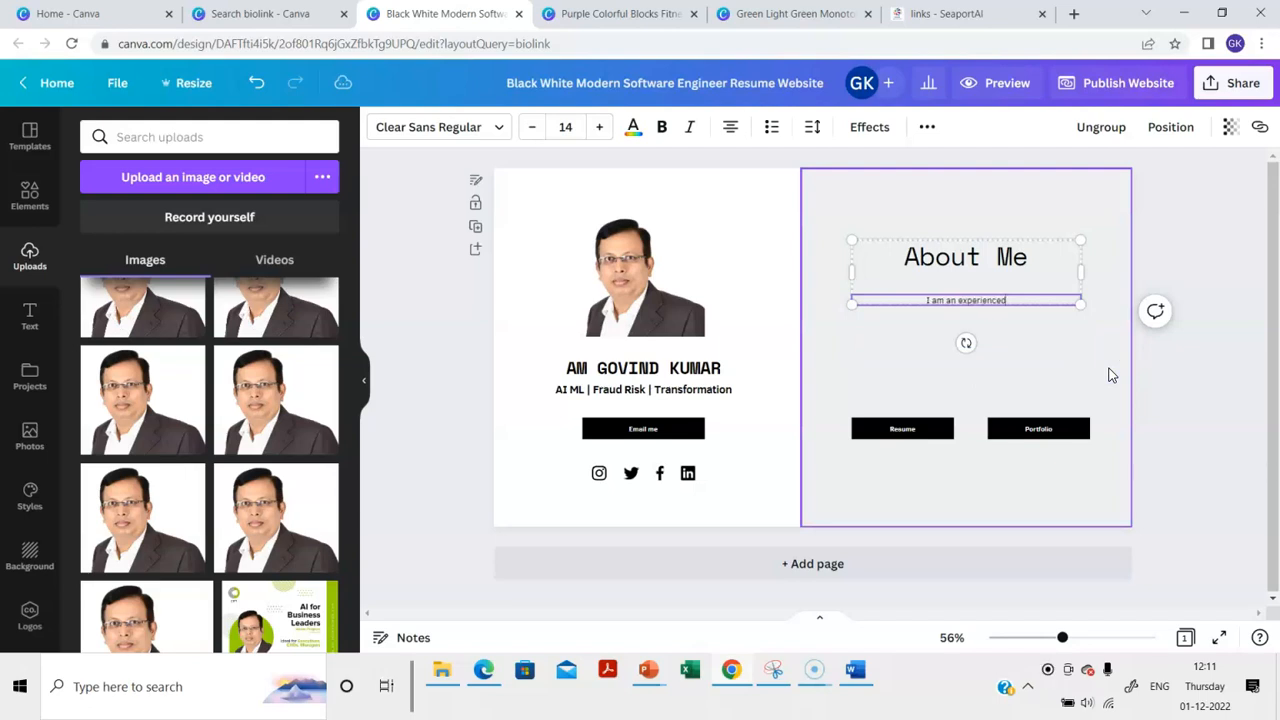
text( corporate executive with)
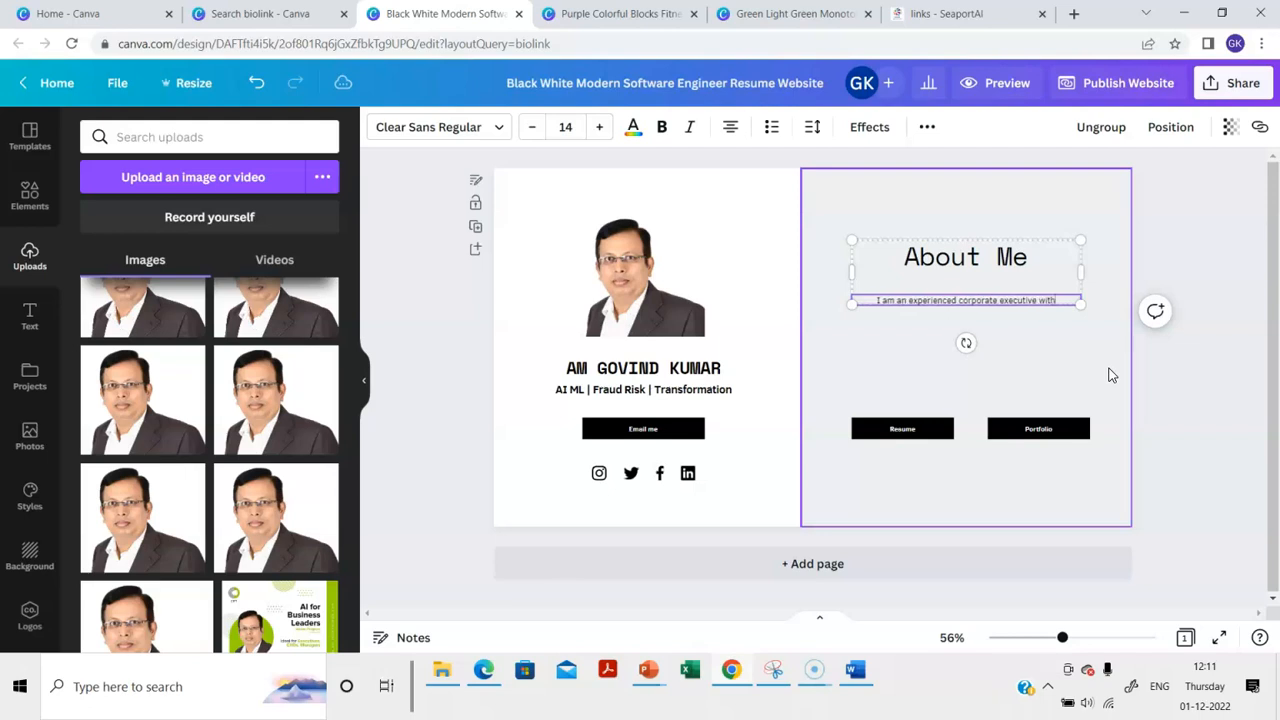
text( two decad)
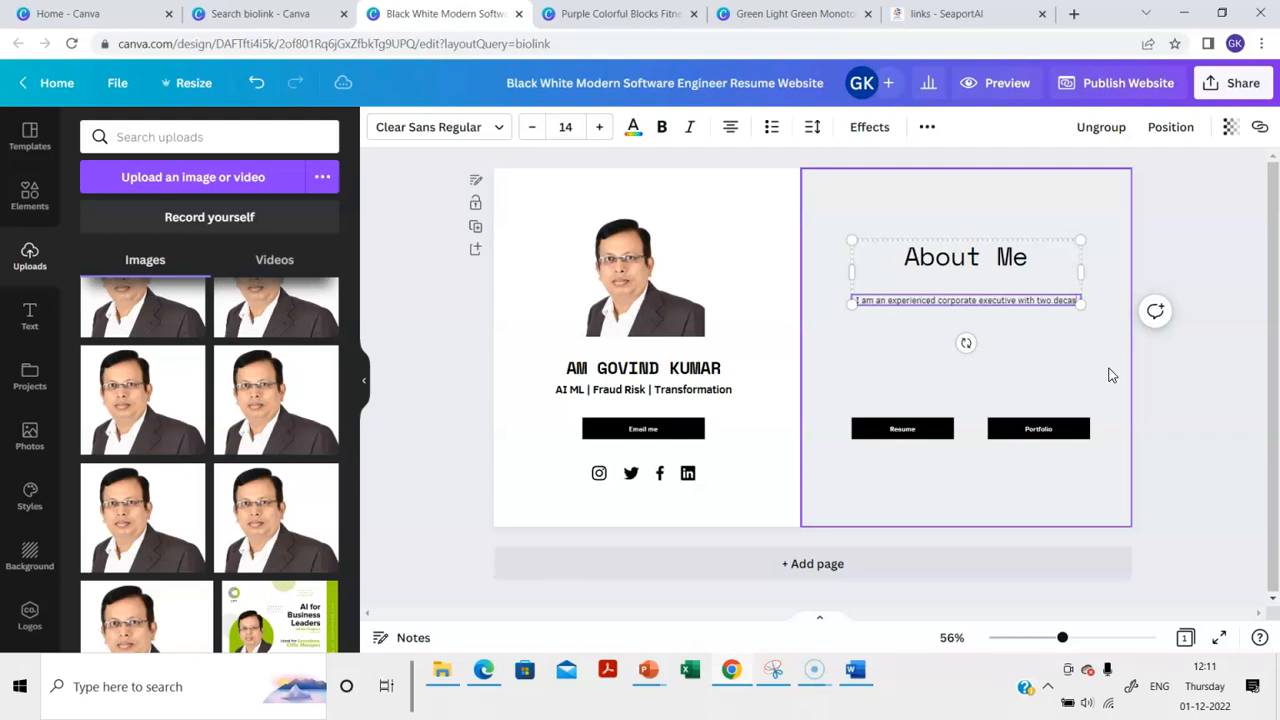
text(es of experiences in MNCs)
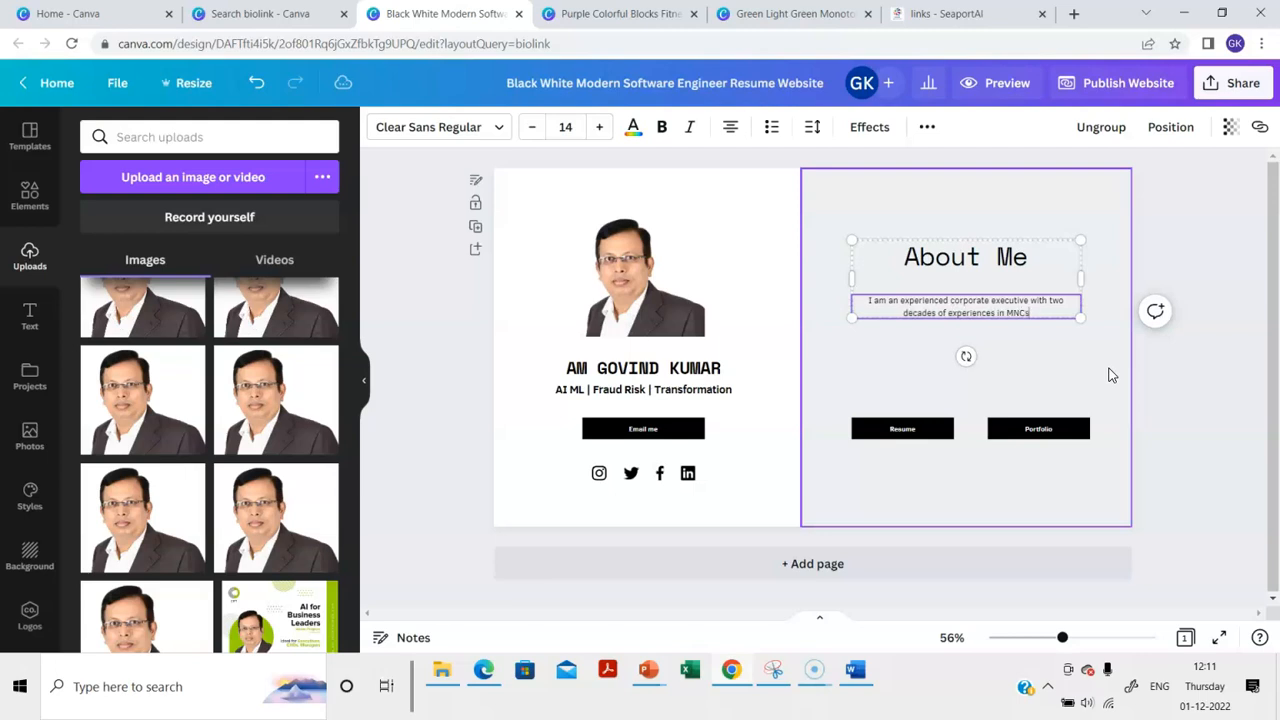
text(tartups)
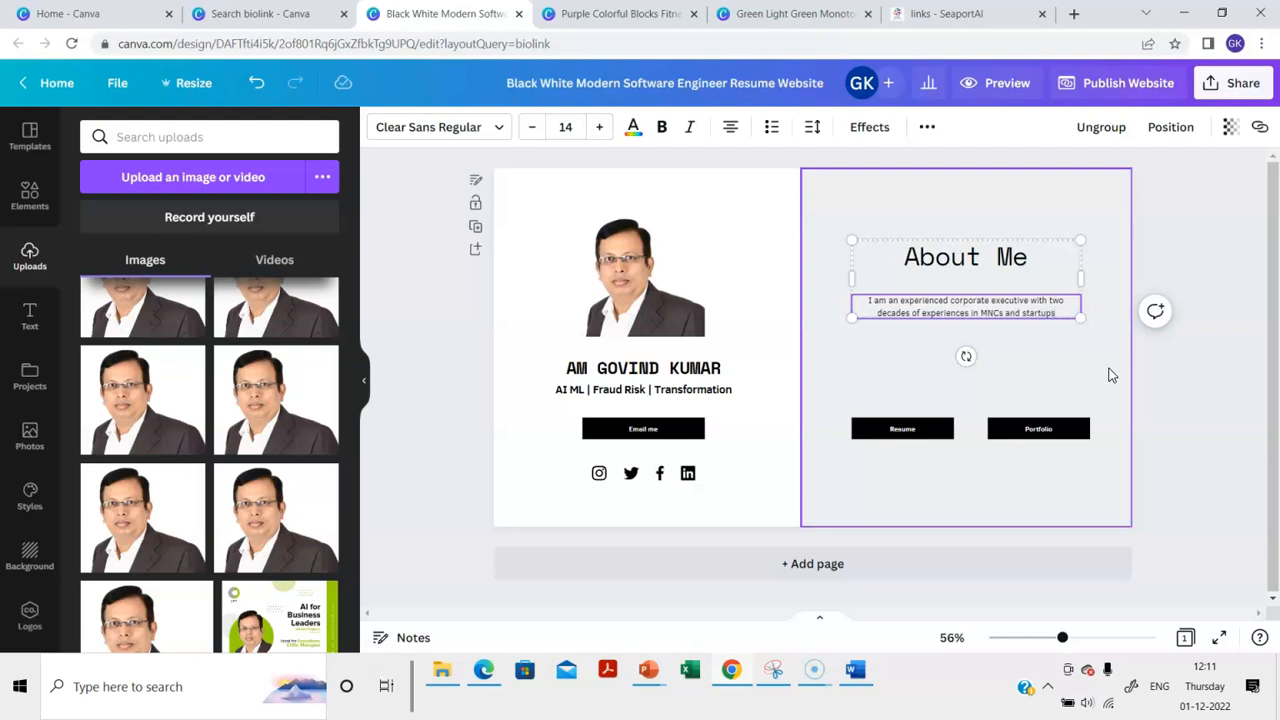
Link the Resume button to the shared Google Drive file
click(1263, 372)
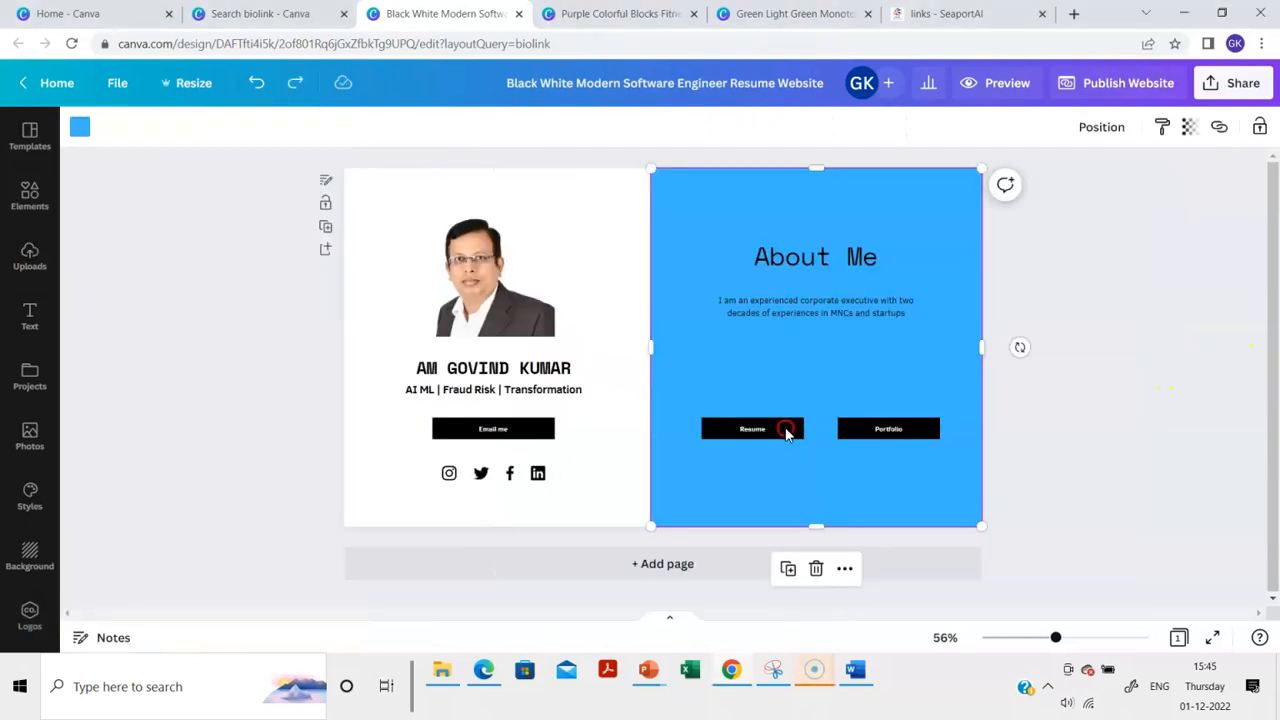
right_click(786, 432)
click(869, 581)
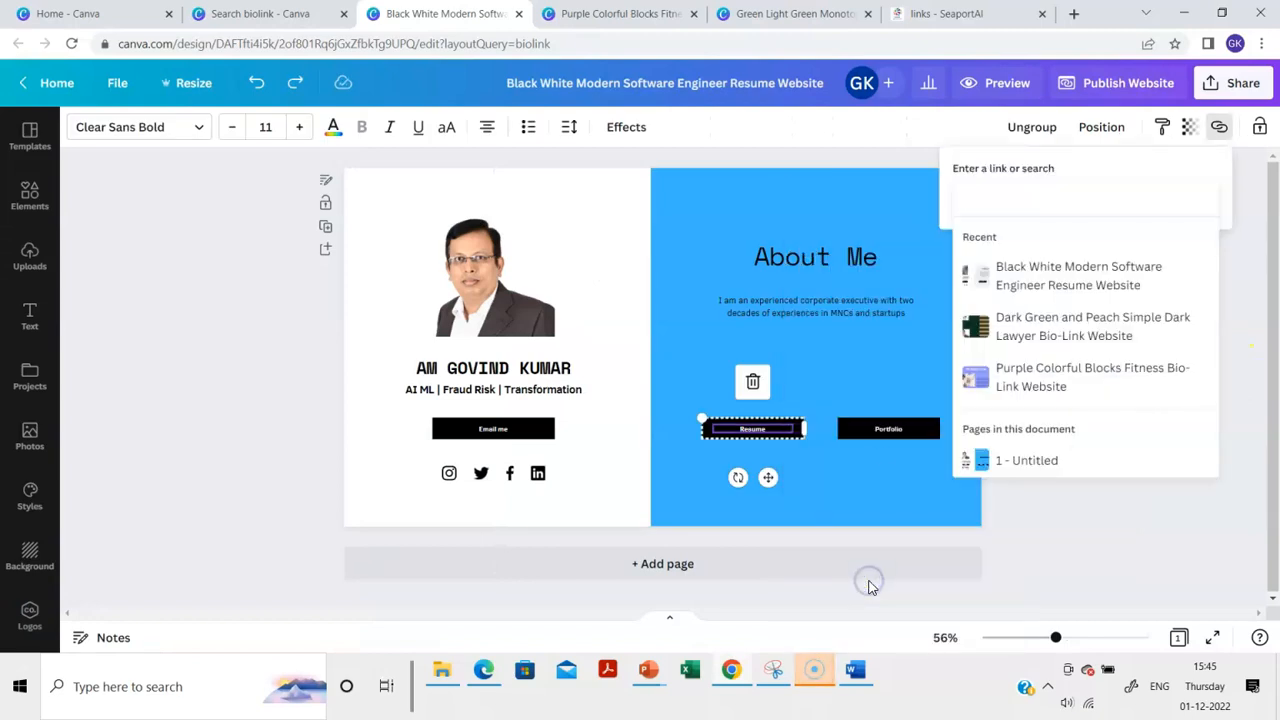
key(ctrl+v)
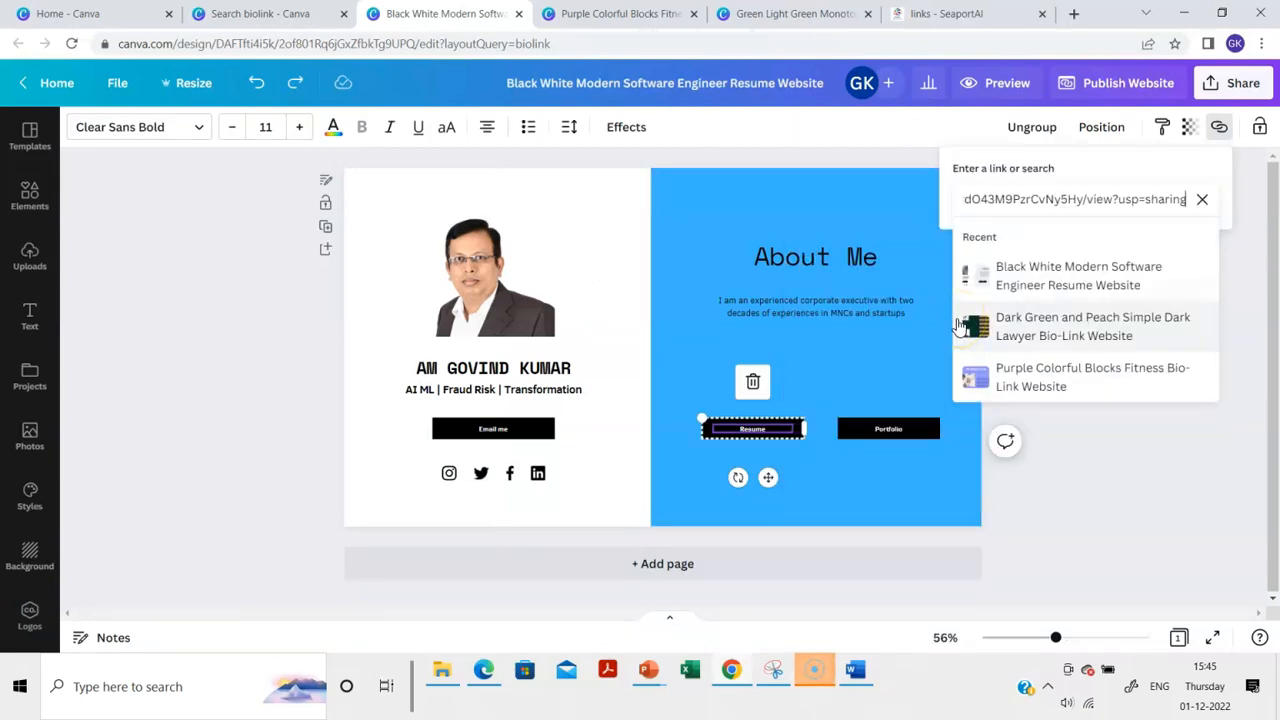
click(1211, 178)
click(1195, 240)
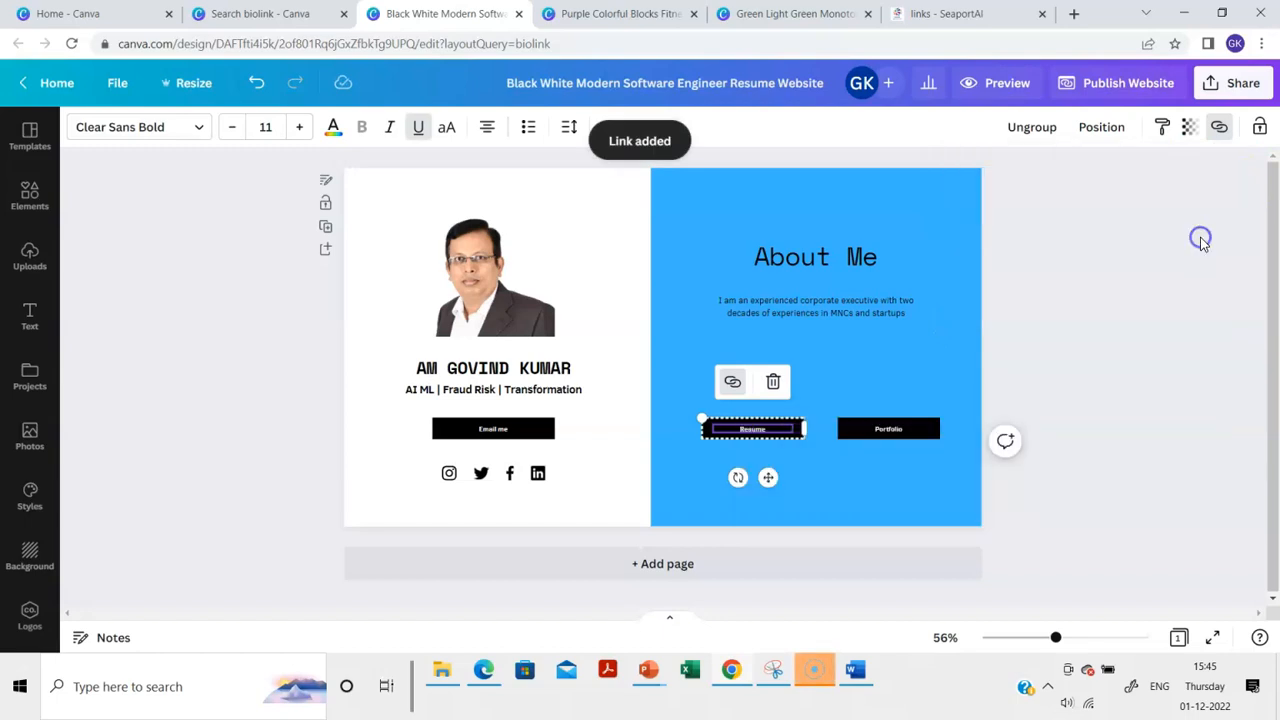
Paste the Google Drive share link into the Portfolio button's link field
right_click(930, 428)
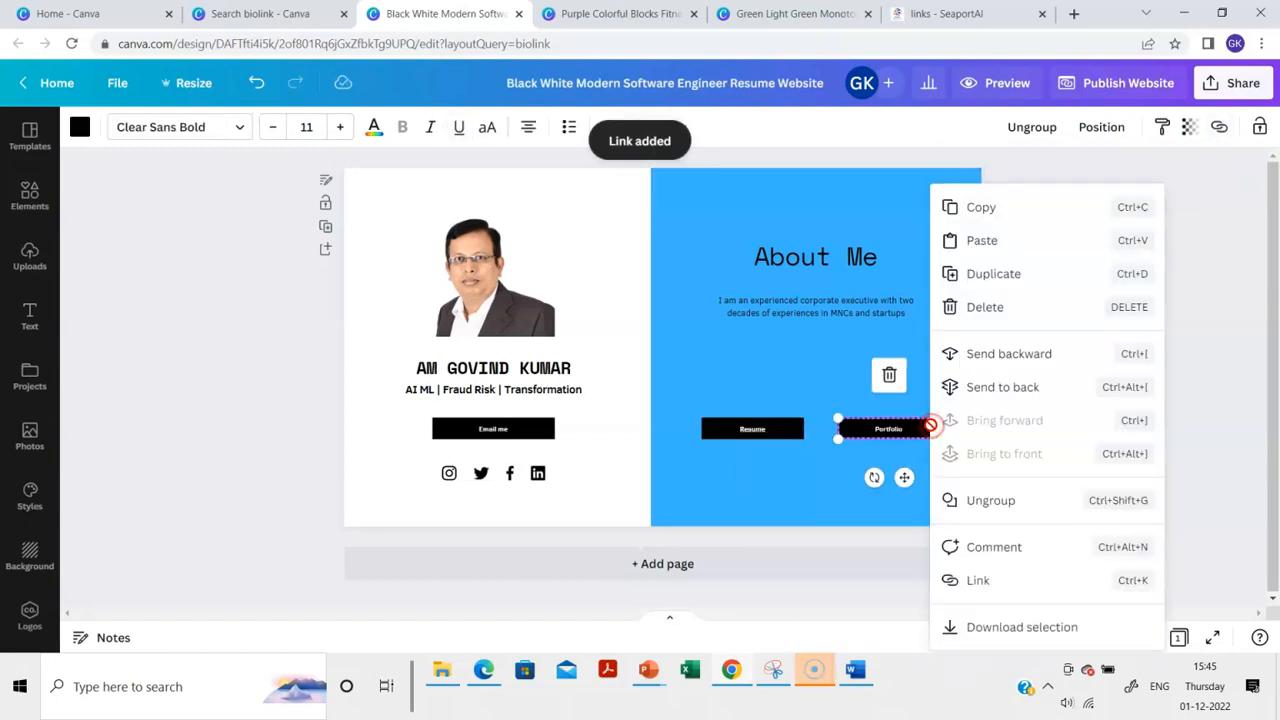
click(975, 583)
key(ctrl+v)
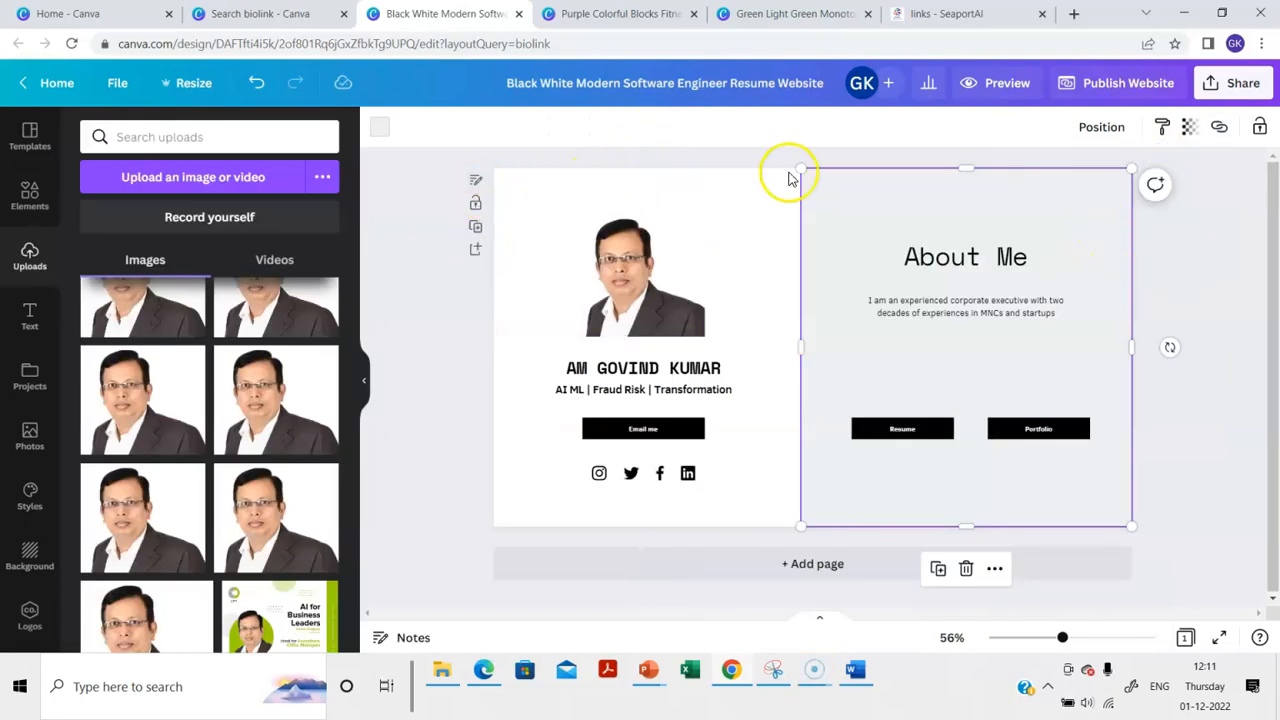
Fill the About Me panel background with light blue, then bring up the website templates
click(385, 130)
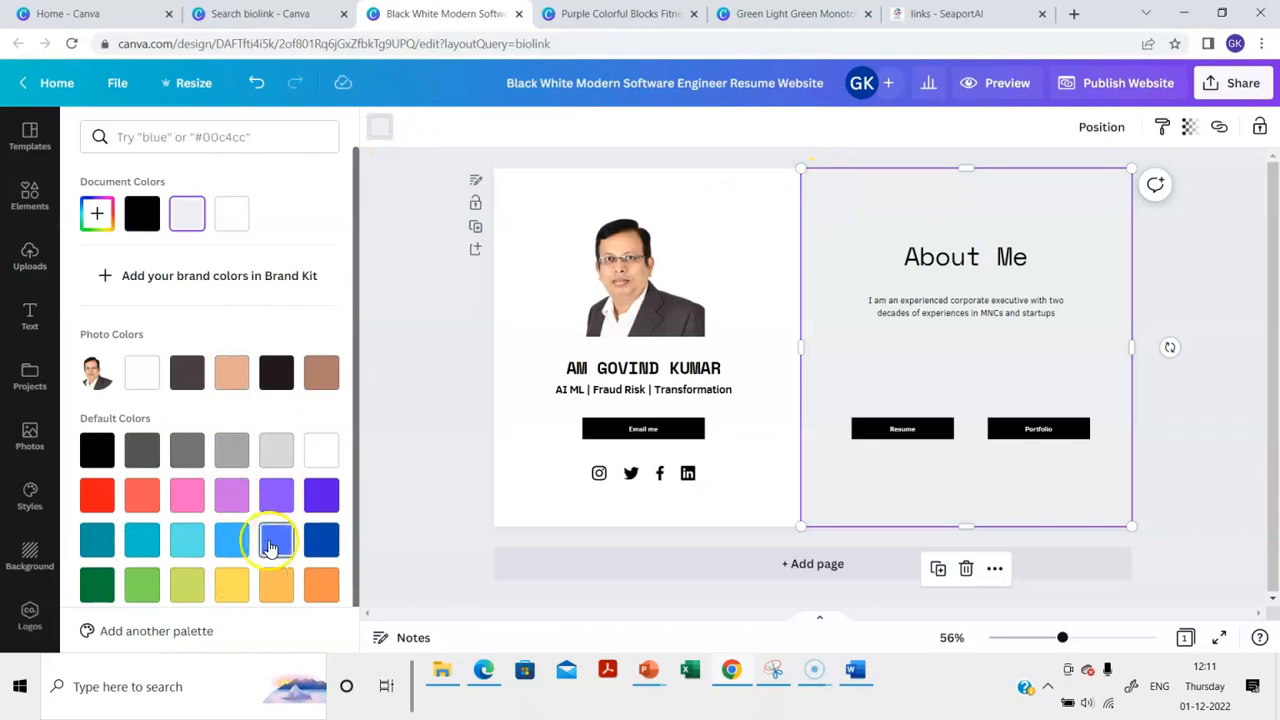
click(232, 540)
click(418, 226)
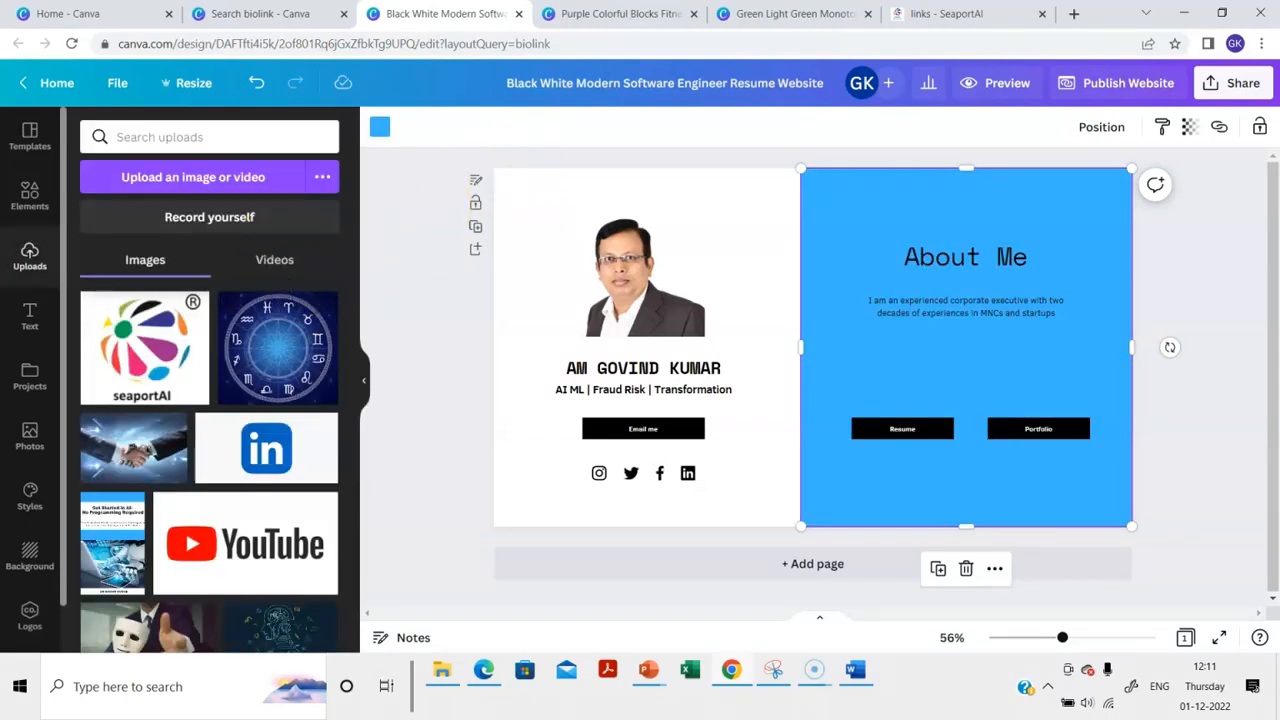
click(28, 136)
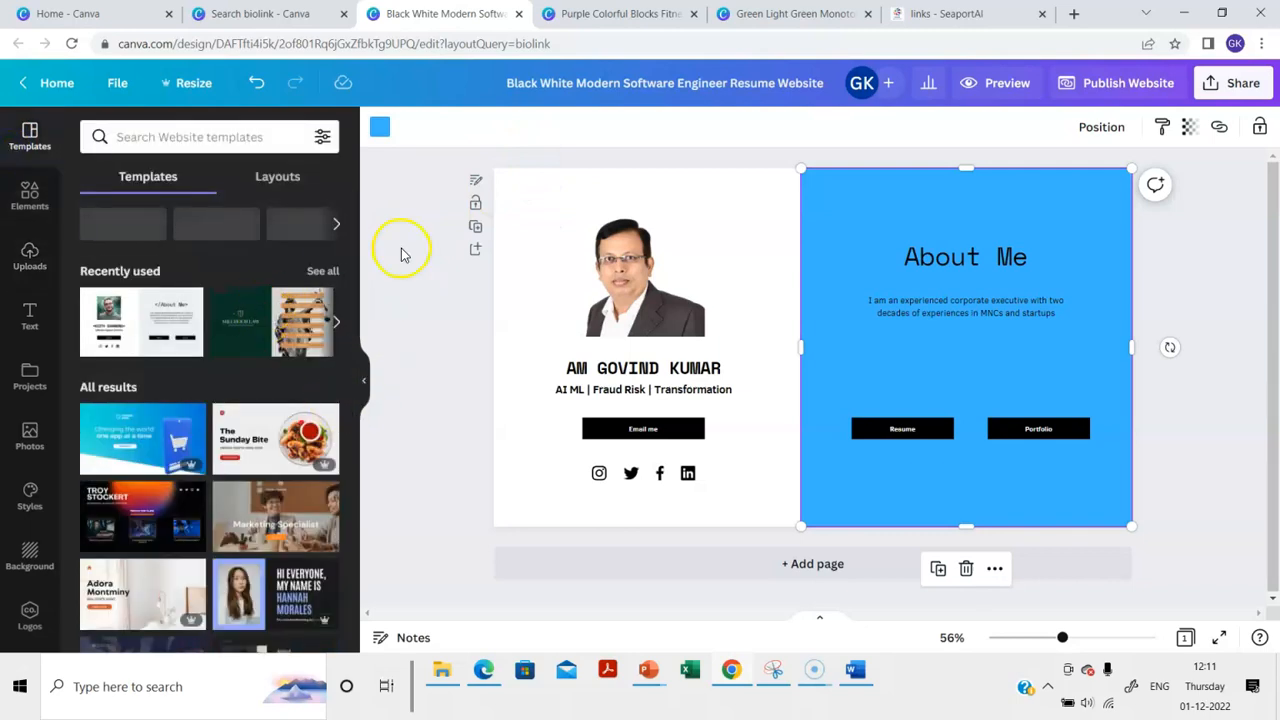
click(1172, 296)
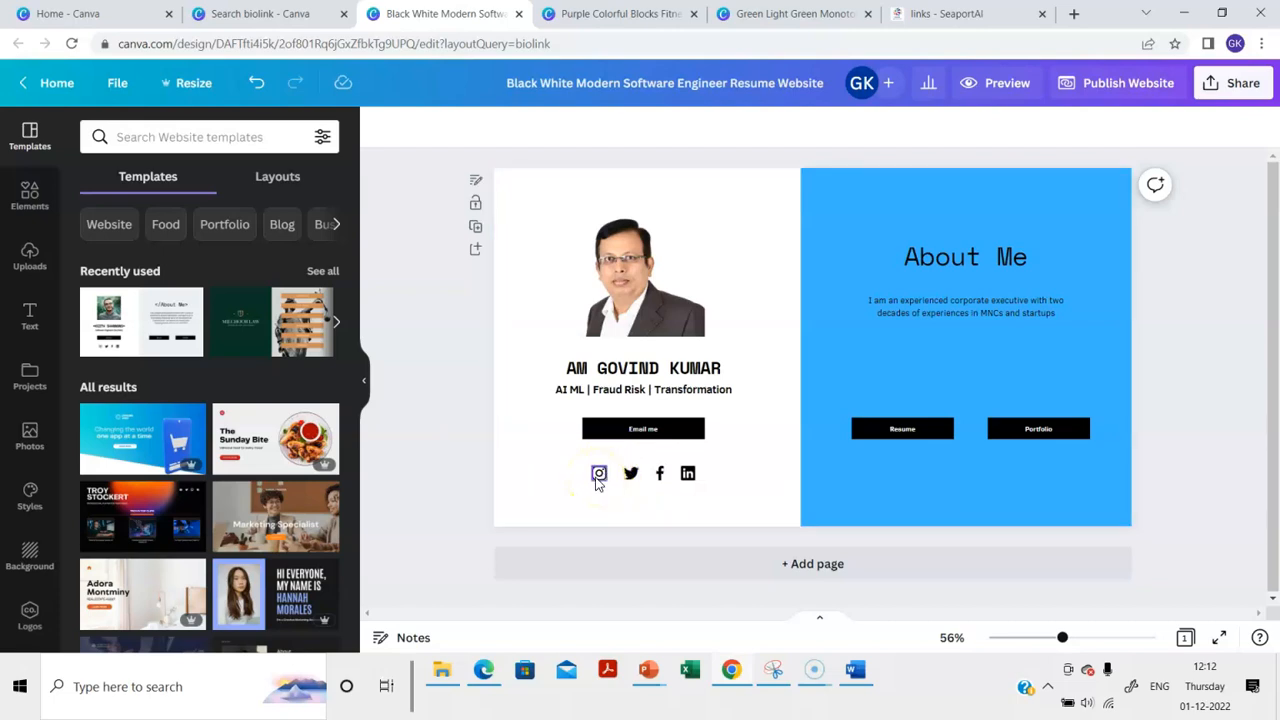
click(395, 449)
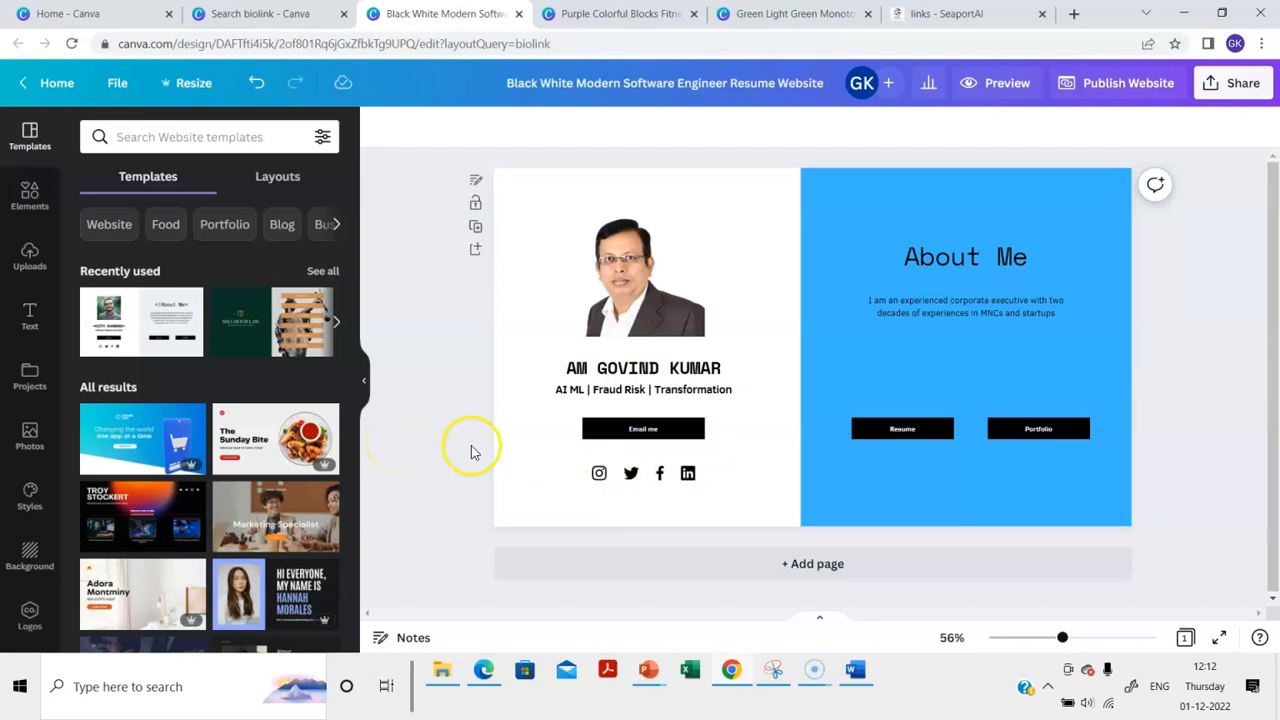
click(688, 477)
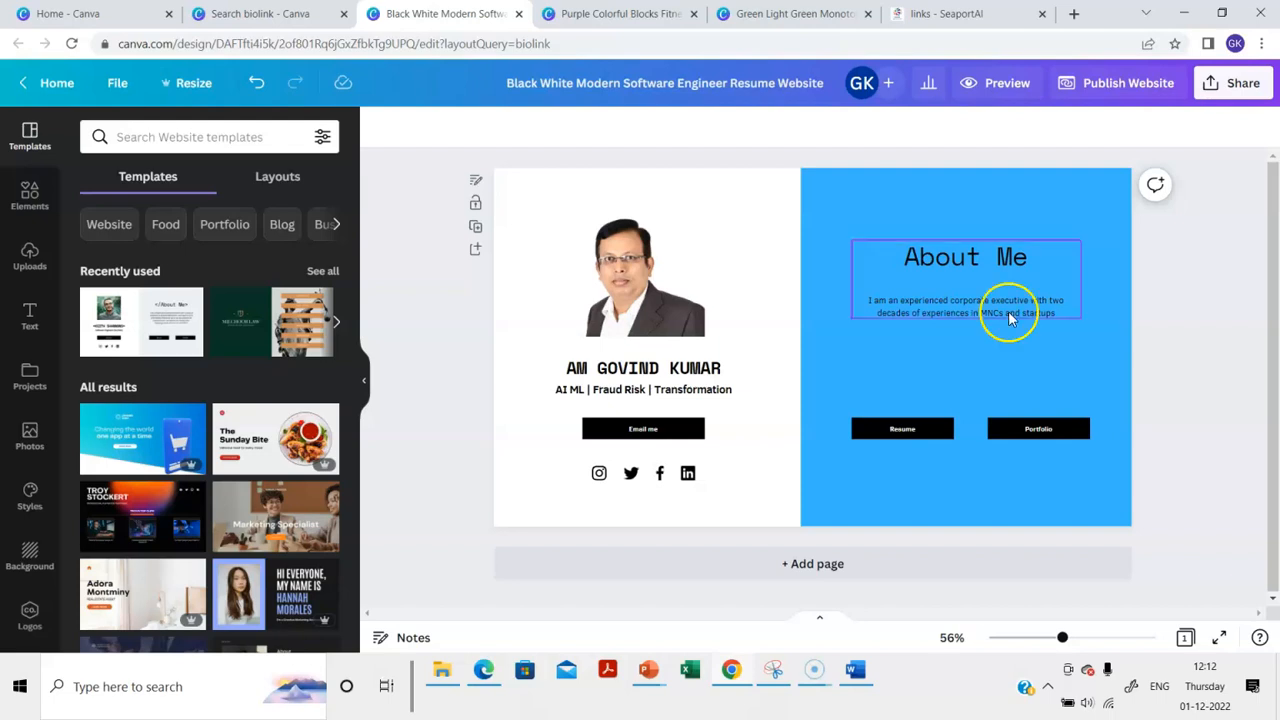
click(1201, 258)
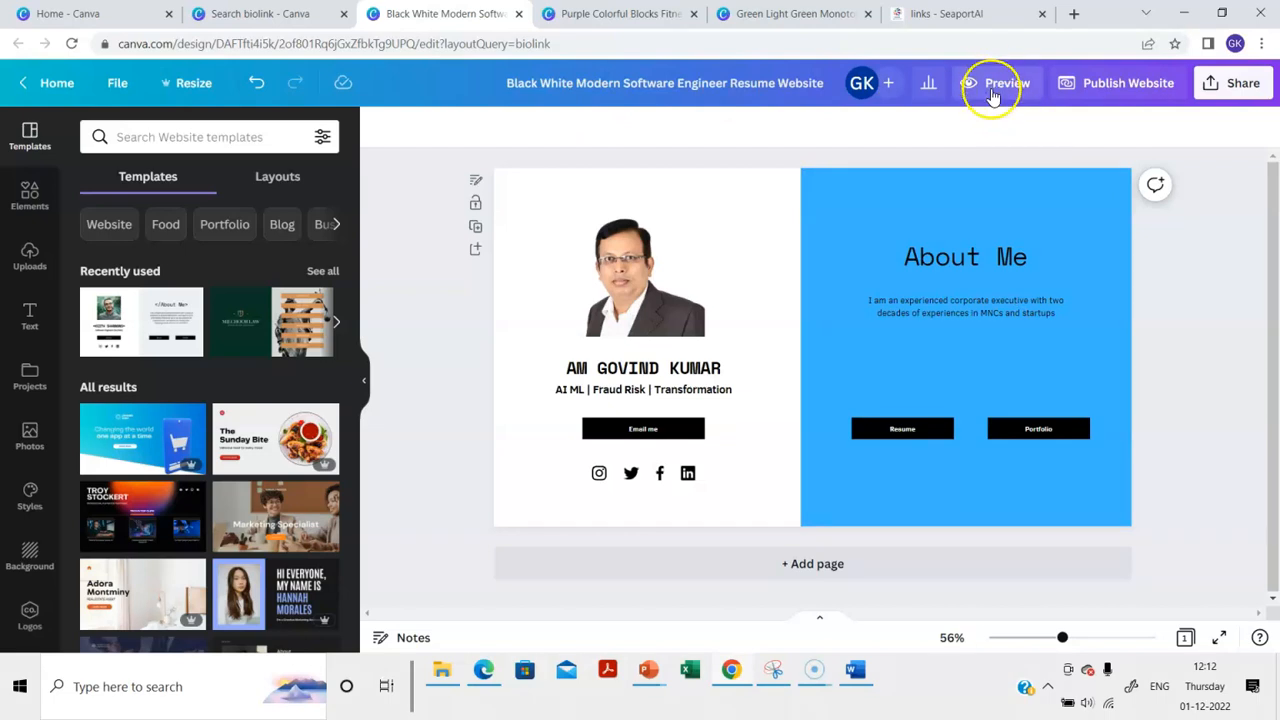
click(995, 88)
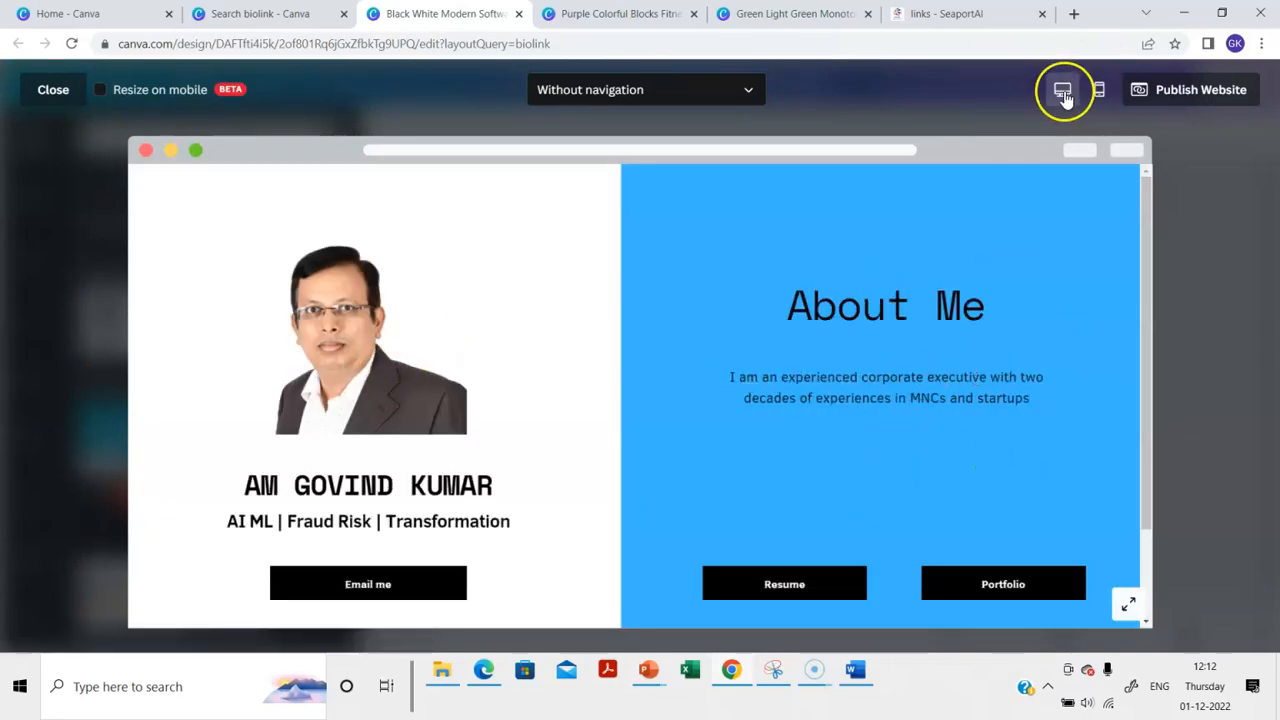
click(1099, 90)
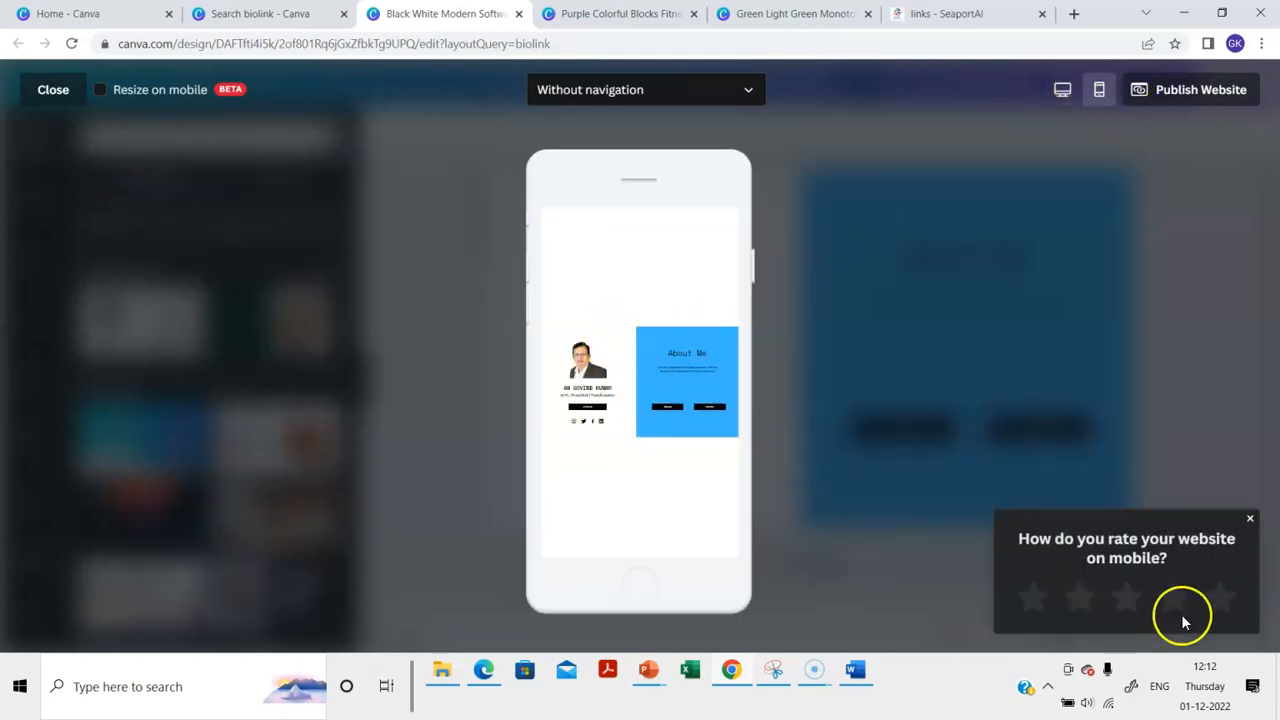
click(1222, 597)
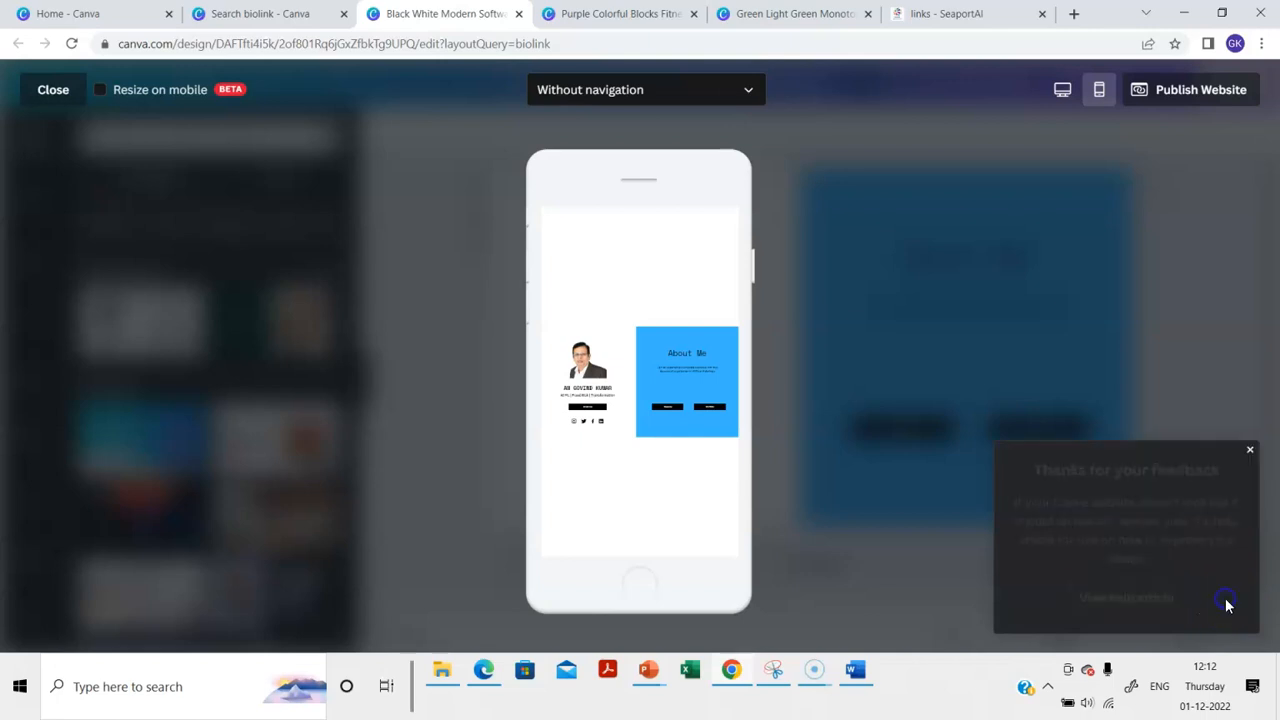
click(1250, 450)
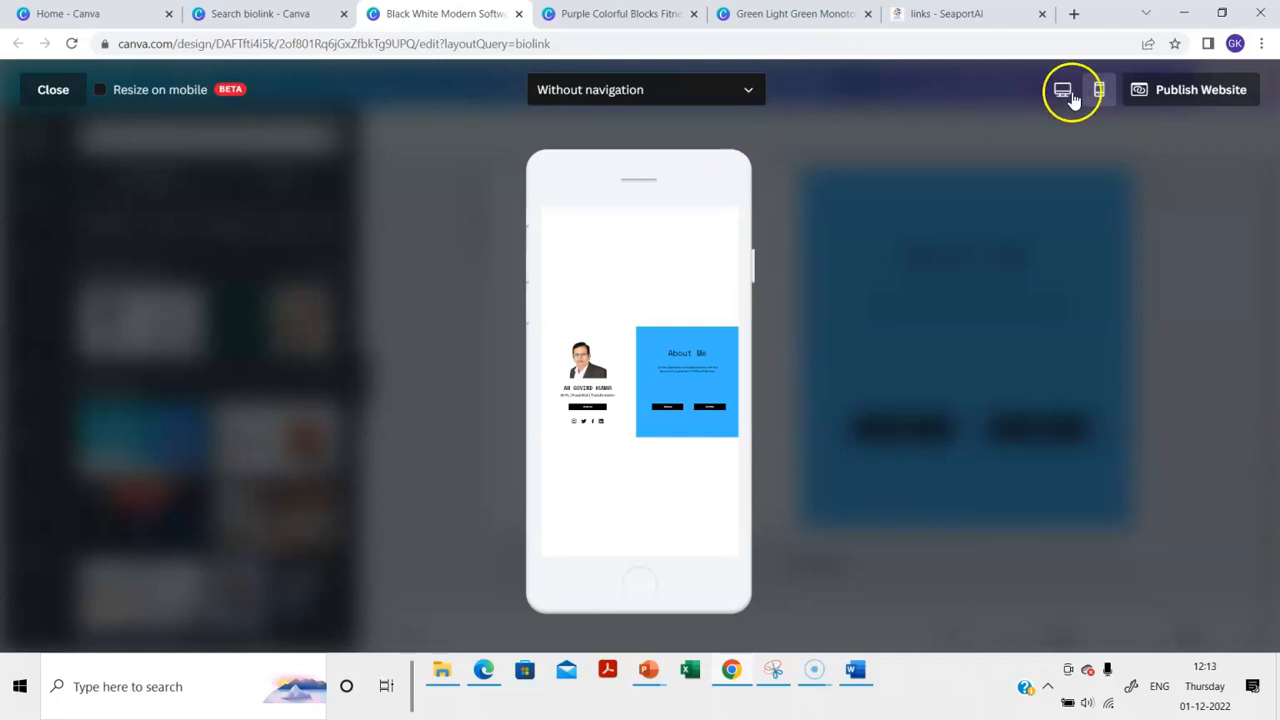
click(60, 88)
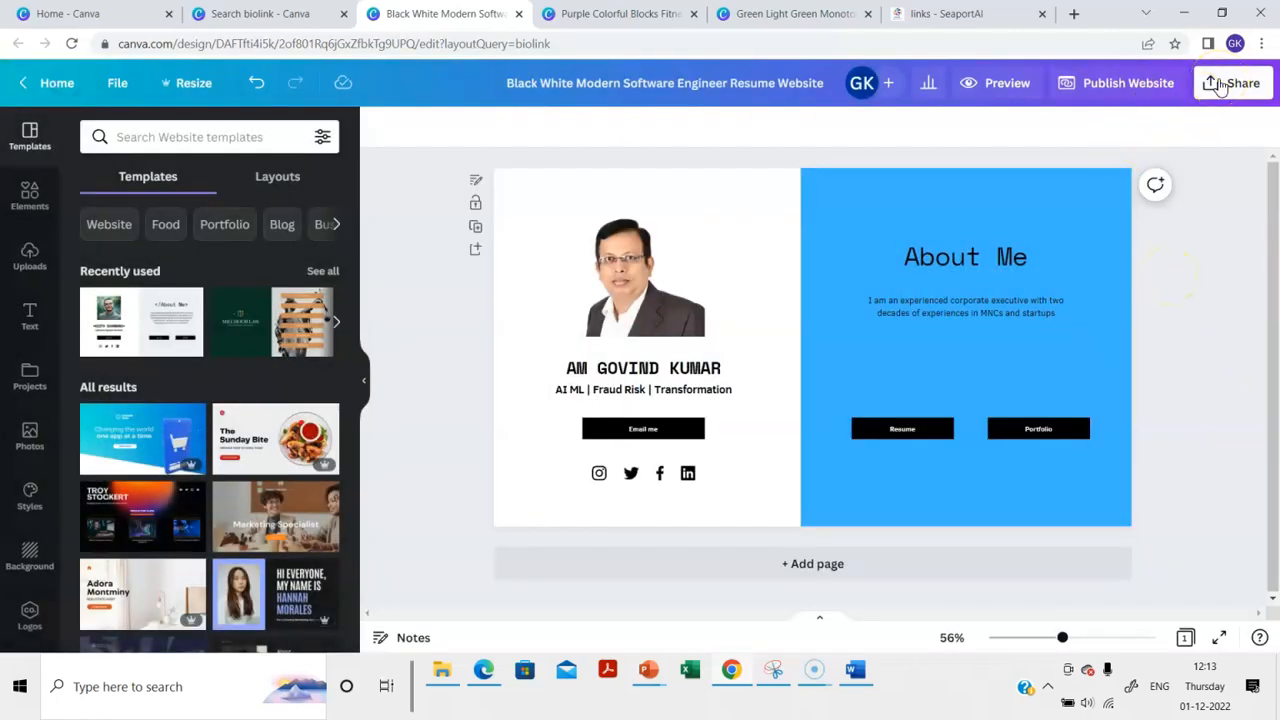
From the Share panel, choose to publish the design as a website
click(1220, 87)
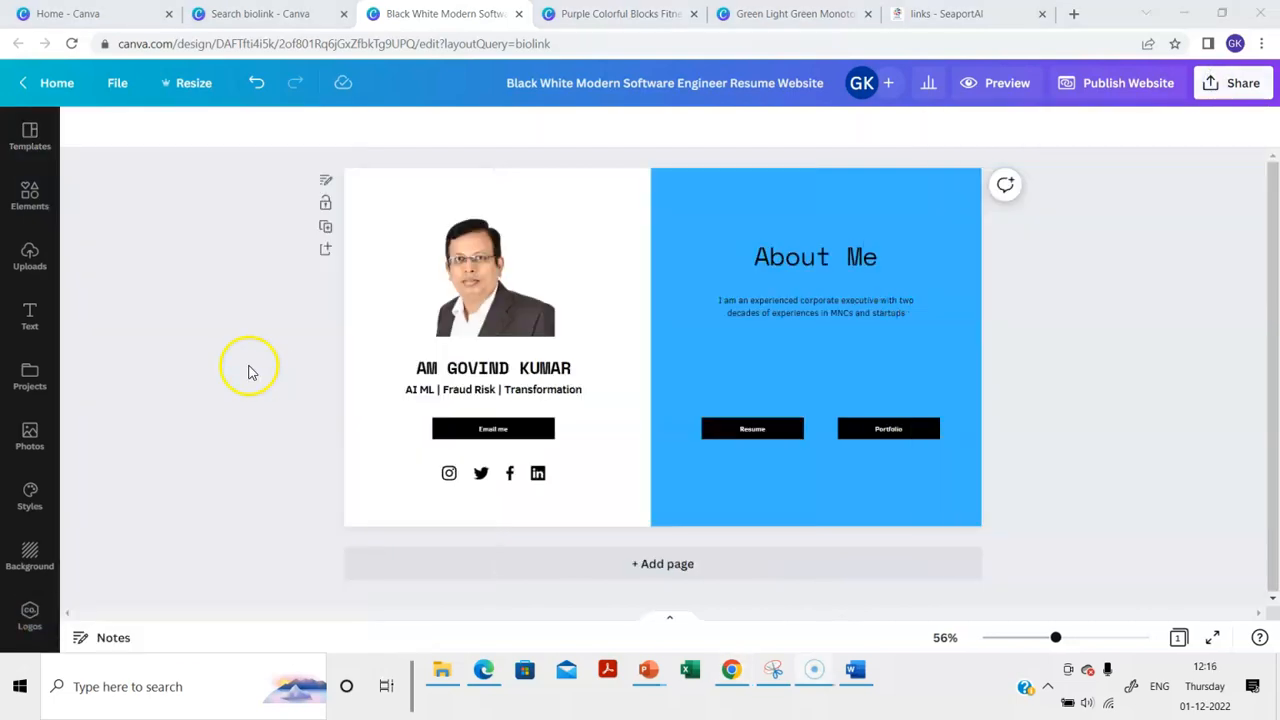
click(1230, 84)
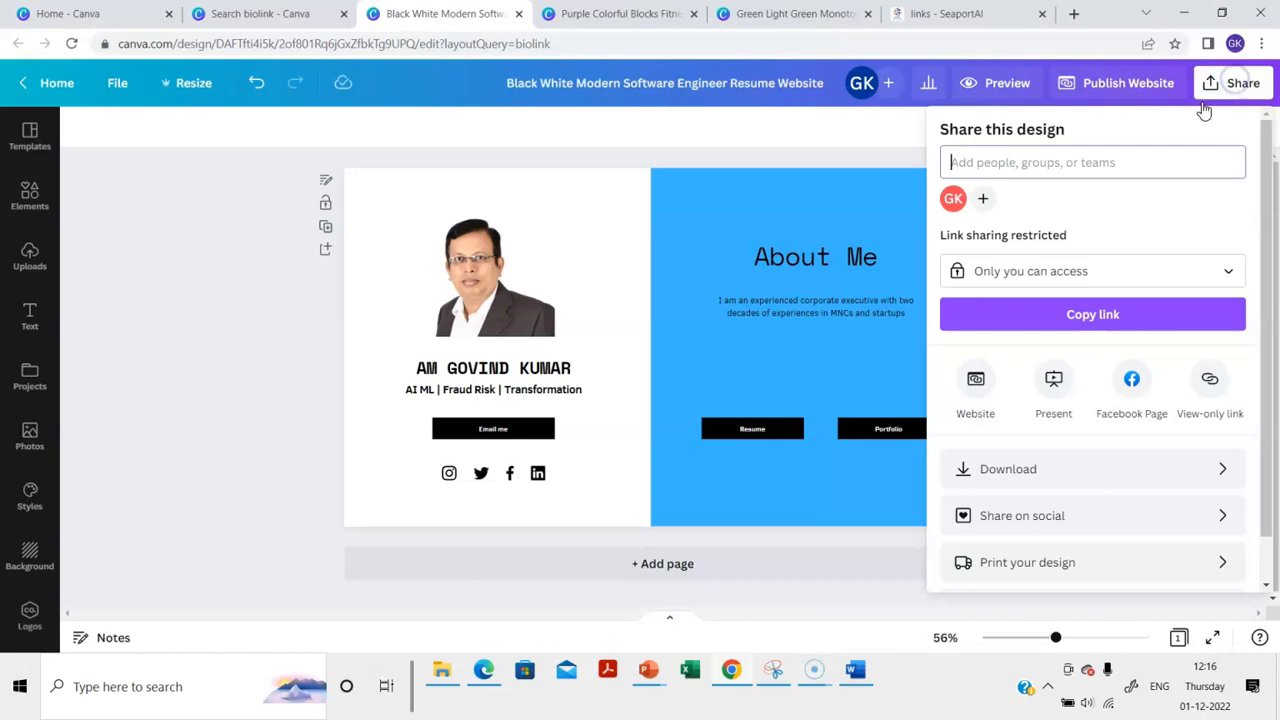
scroll(1063, 480, down, 1)
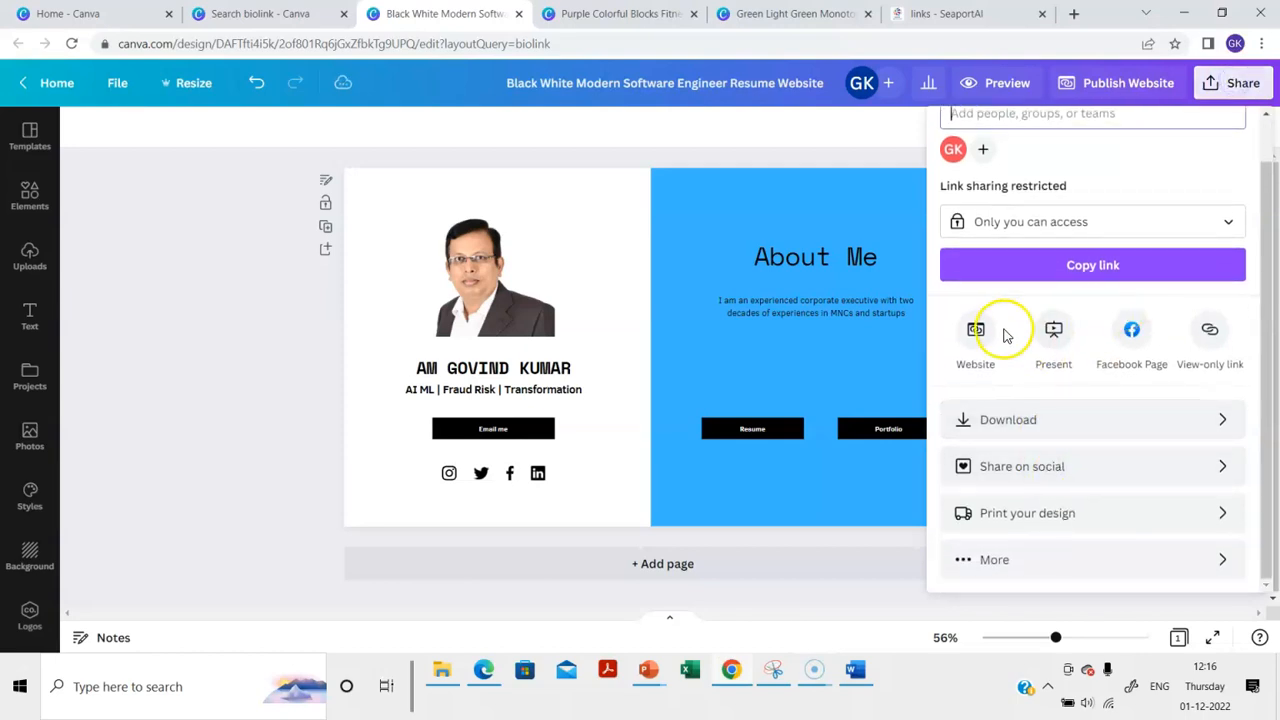
click(975, 338)
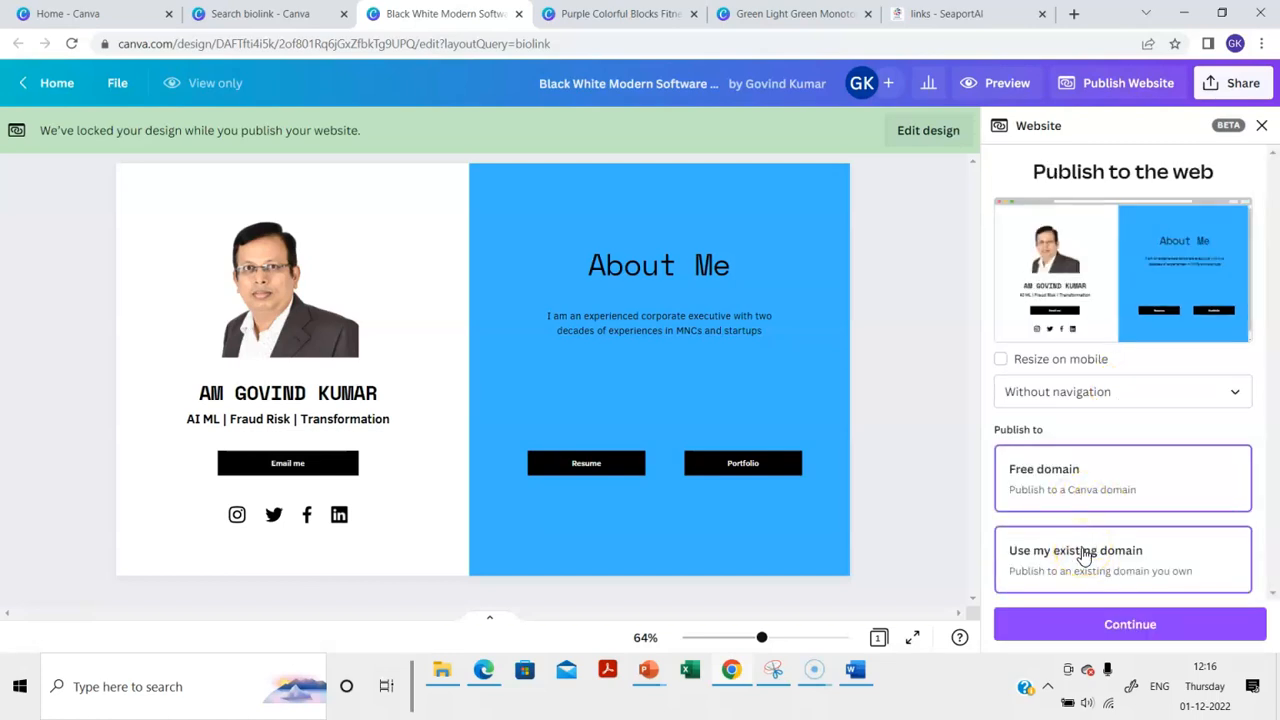
Glance at the SeaportAI links tab, then continue publishing on a free Canva domain
click(922, 16)
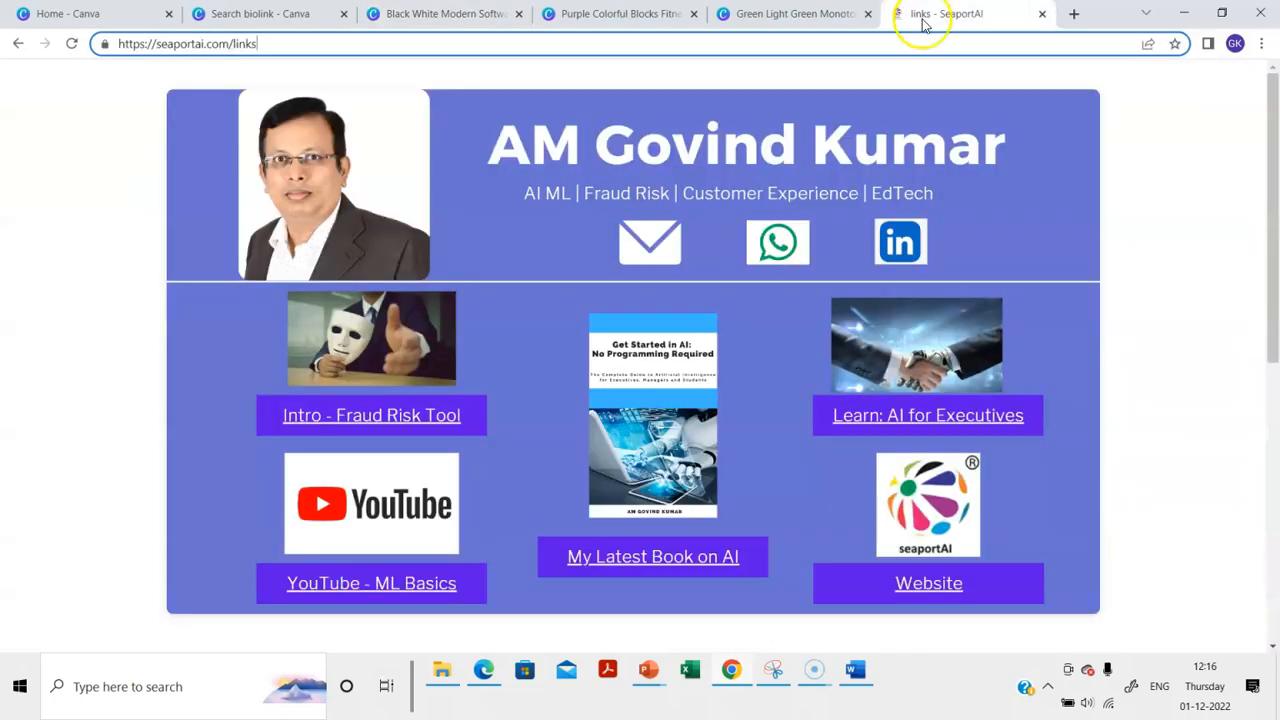
click(440, 14)
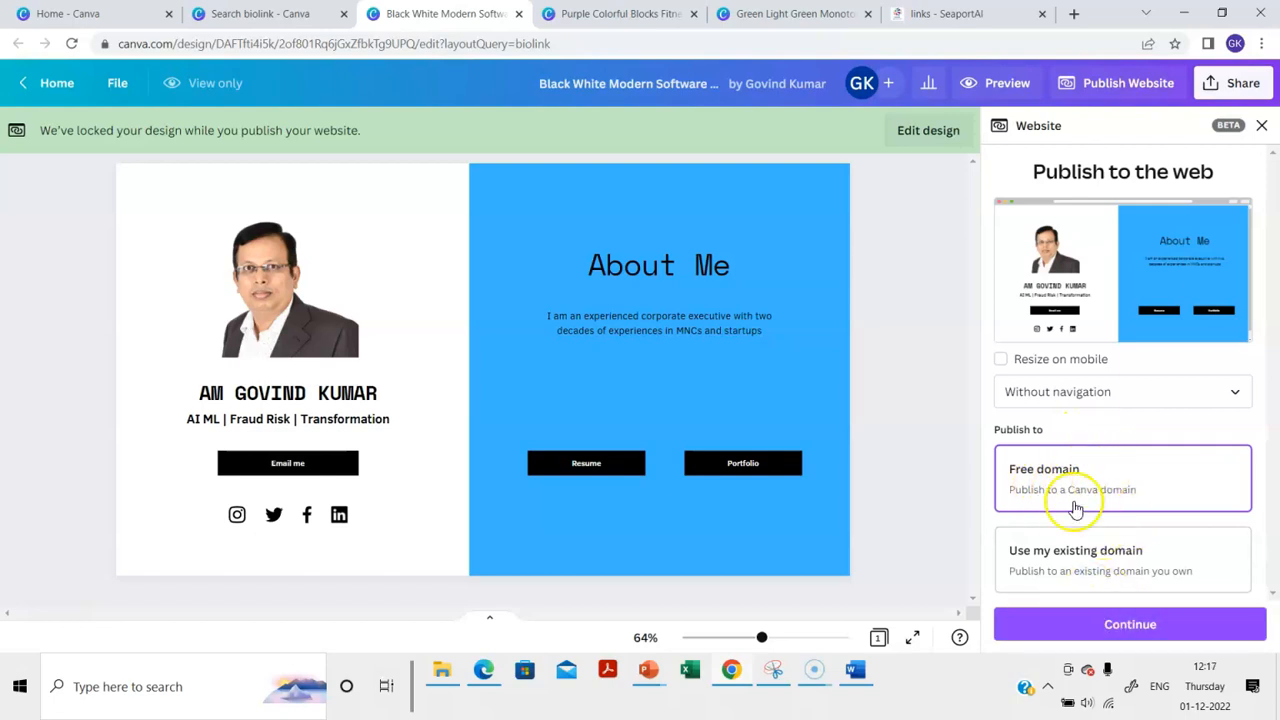
click(1113, 625)
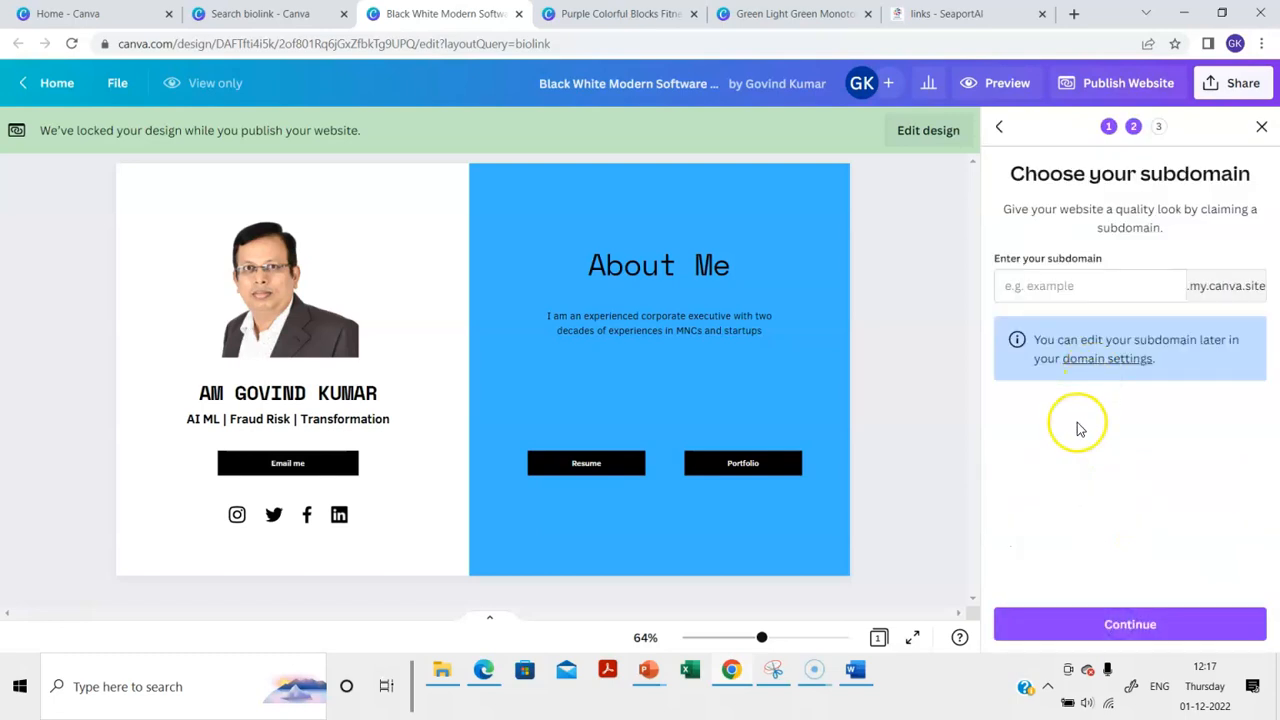
Claim the owner's name as the .my.canva.site subdomain, check the permission options, and proceed to publish
click(1044, 290)
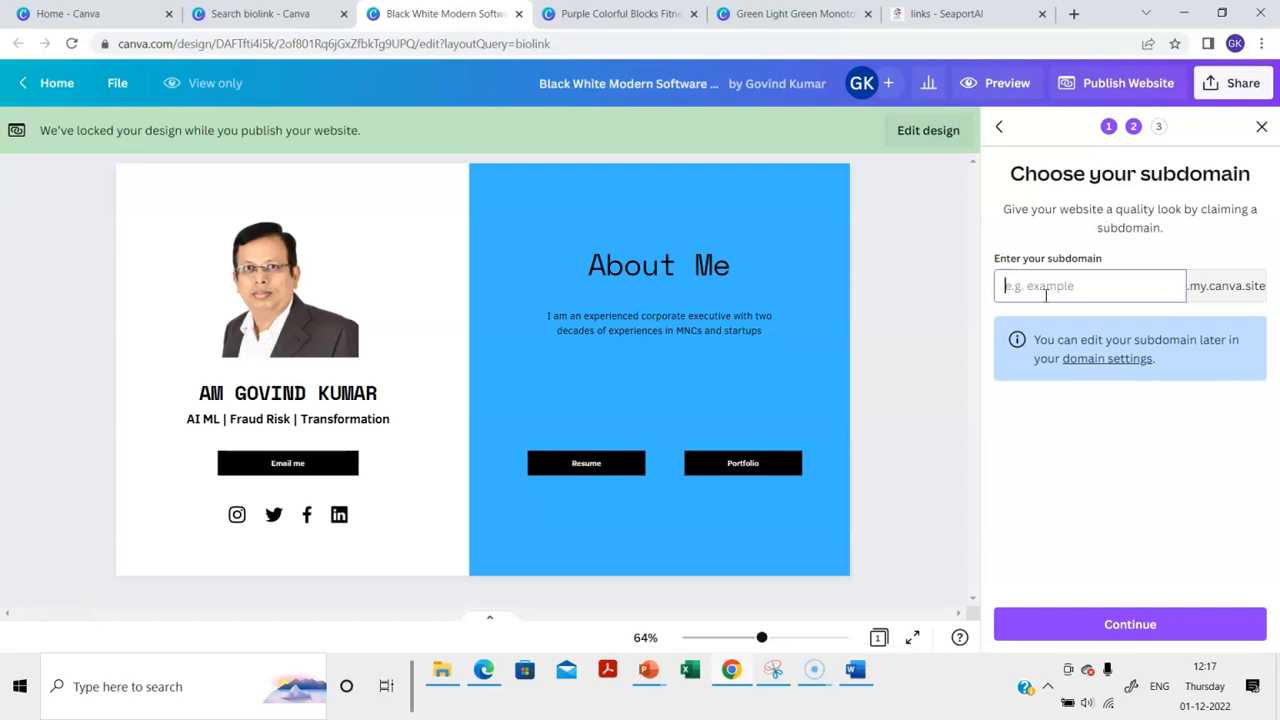
text(govindprofile)
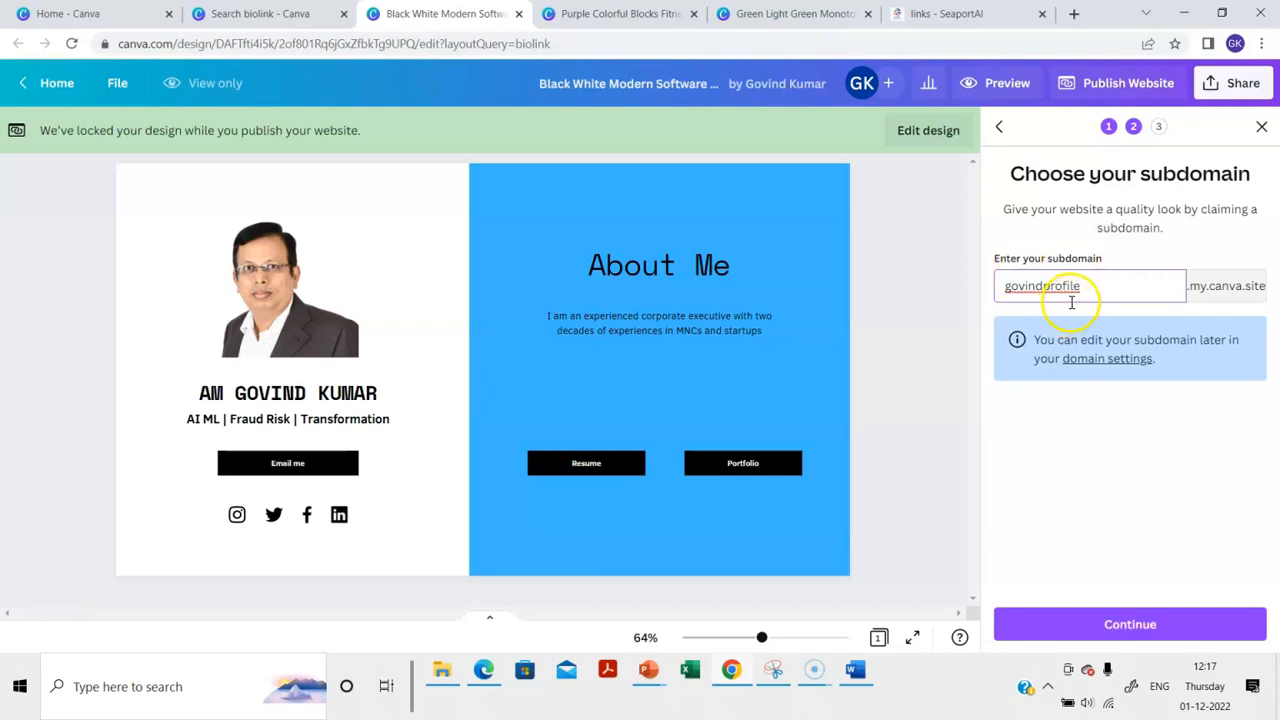
click(1122, 622)
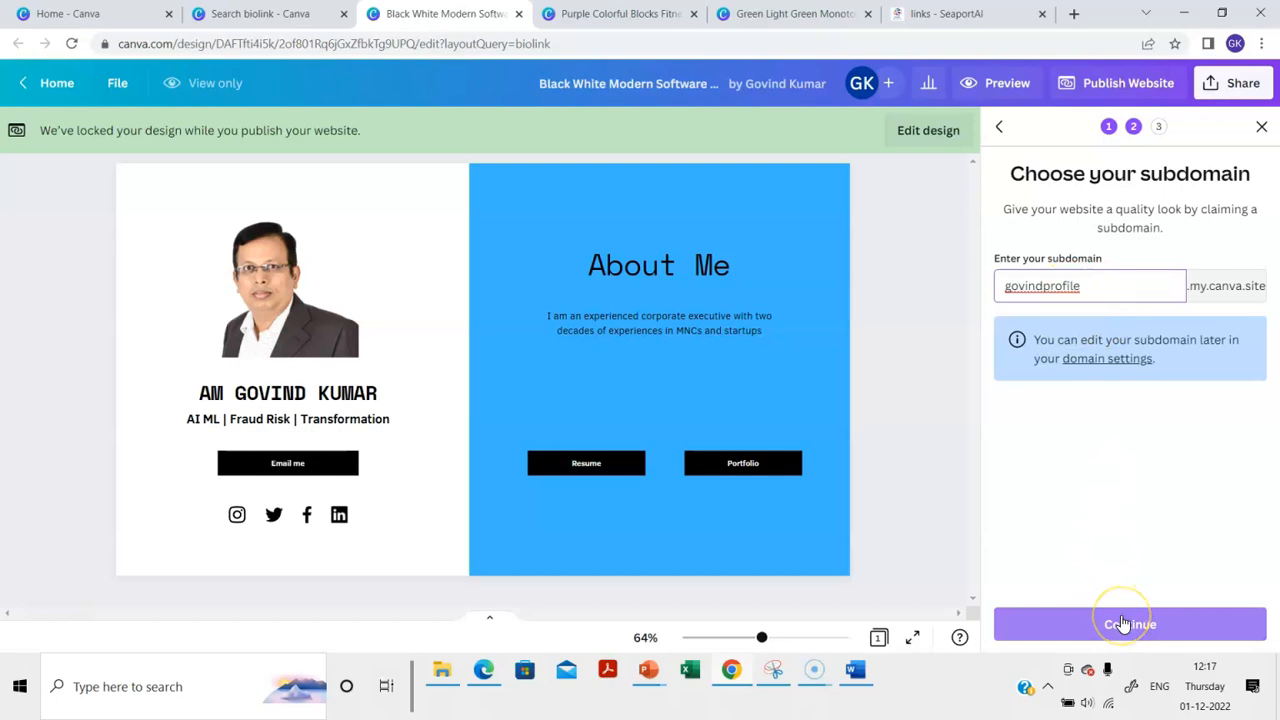
click(1122, 624)
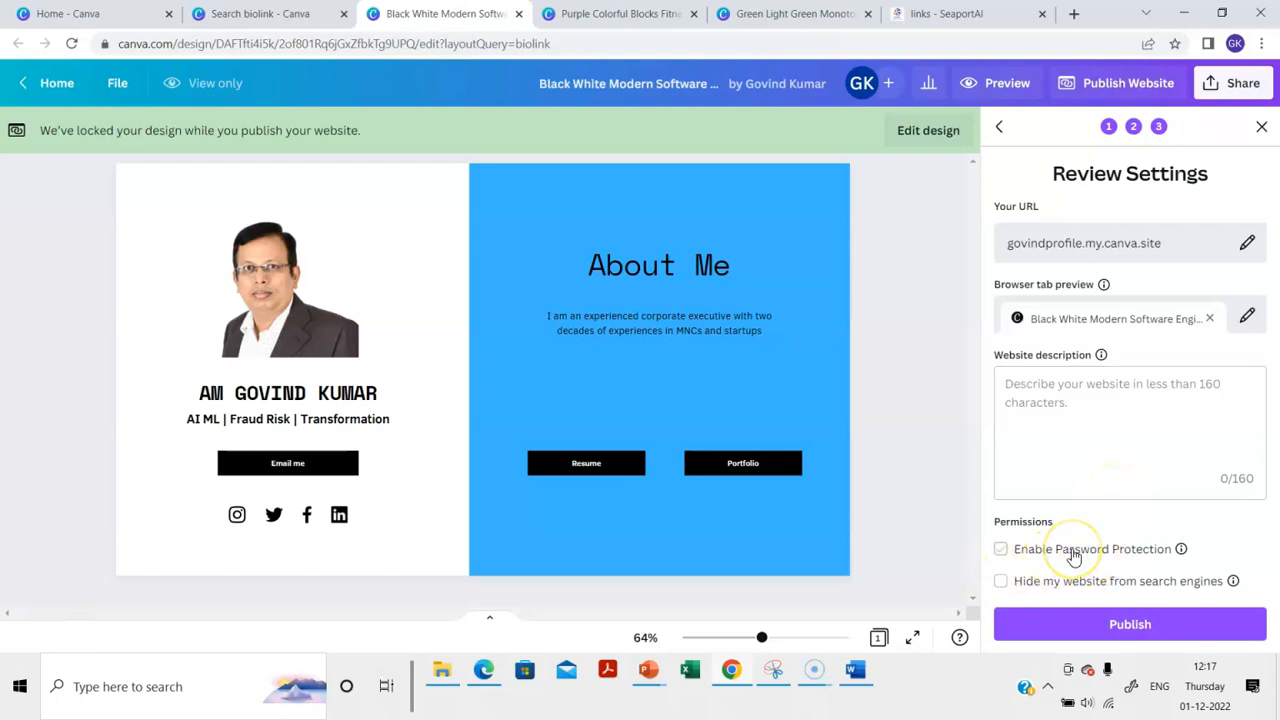
click(1067, 587)
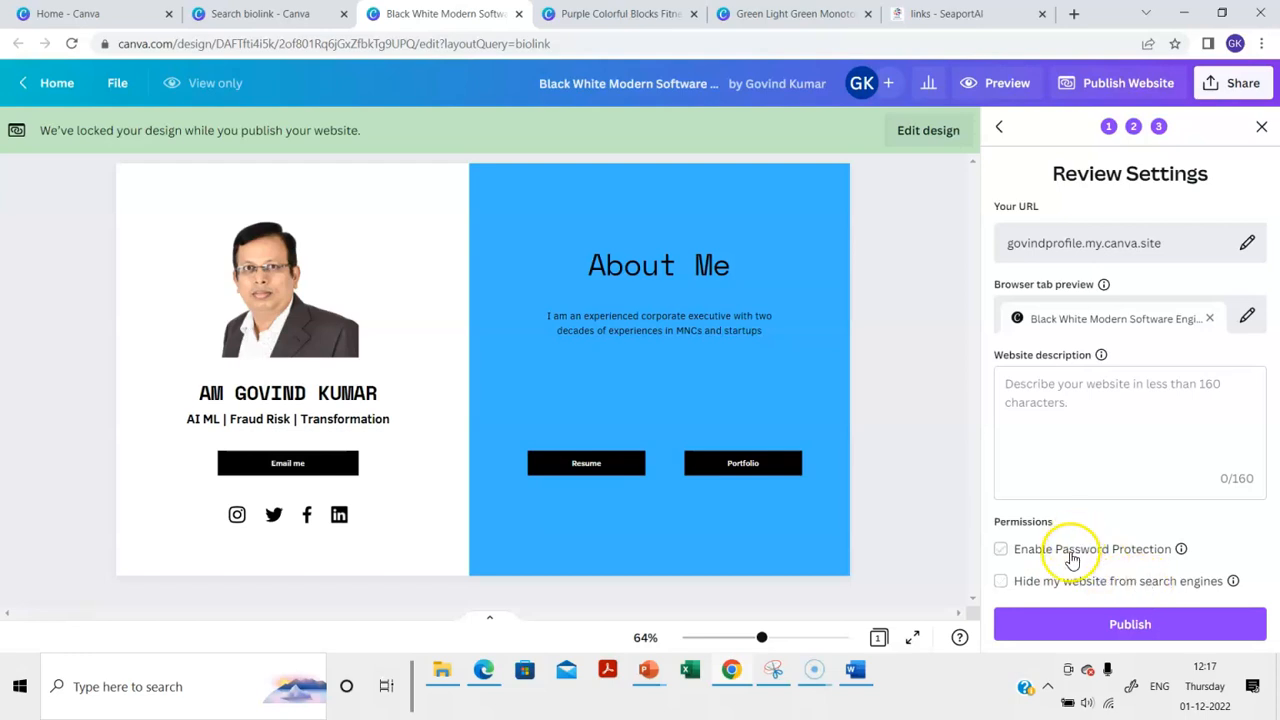
click(1126, 626)
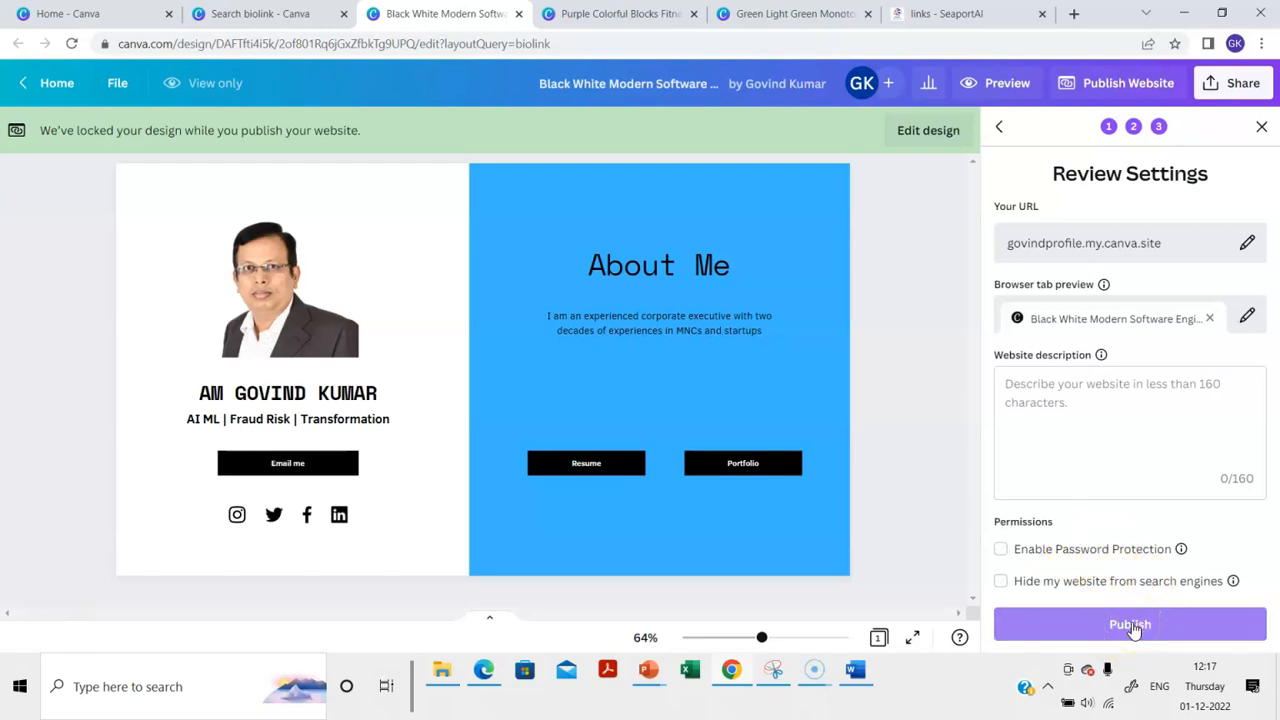
Publish the site live and view it at its .my.canva.site address in a new tab
click(1130, 623)
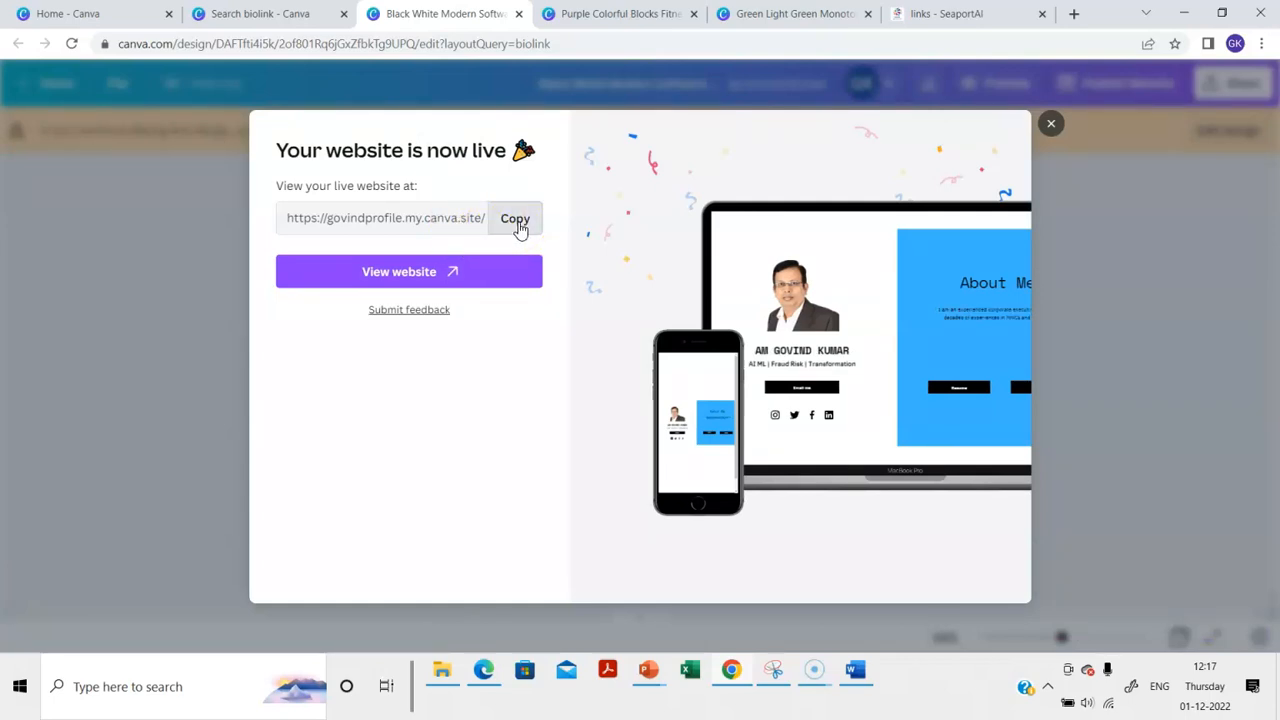
click(455, 270)
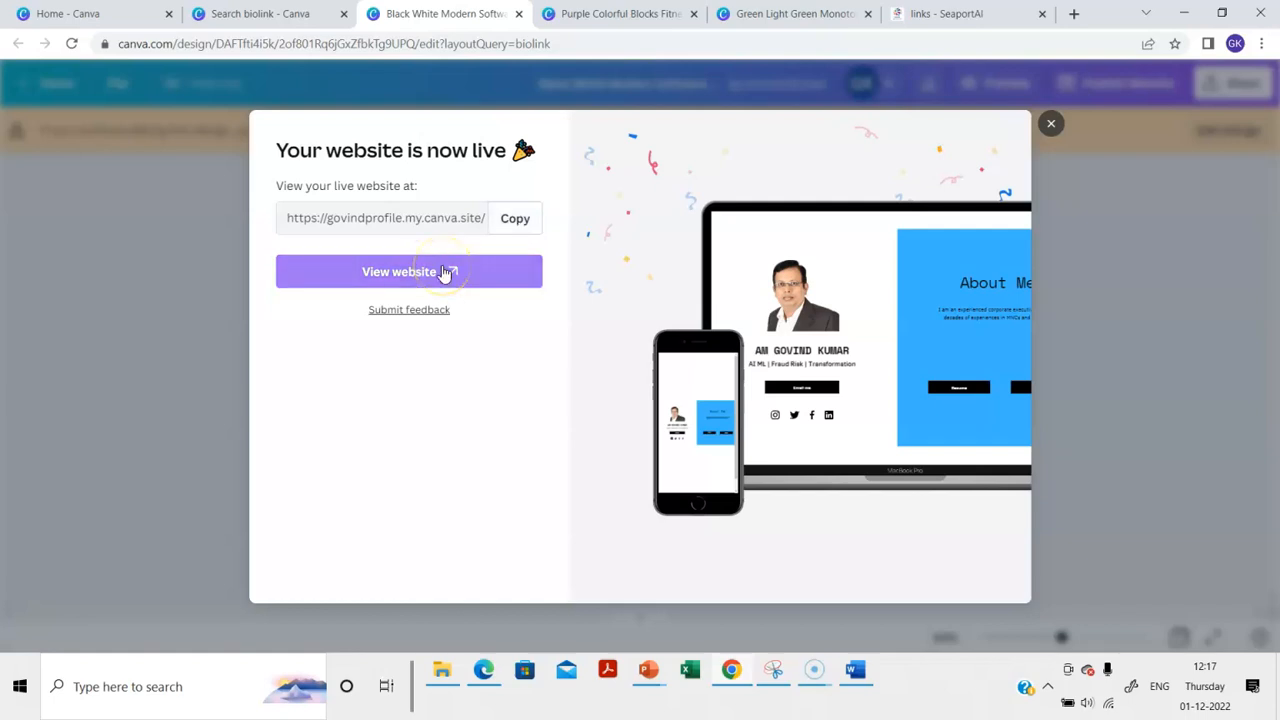
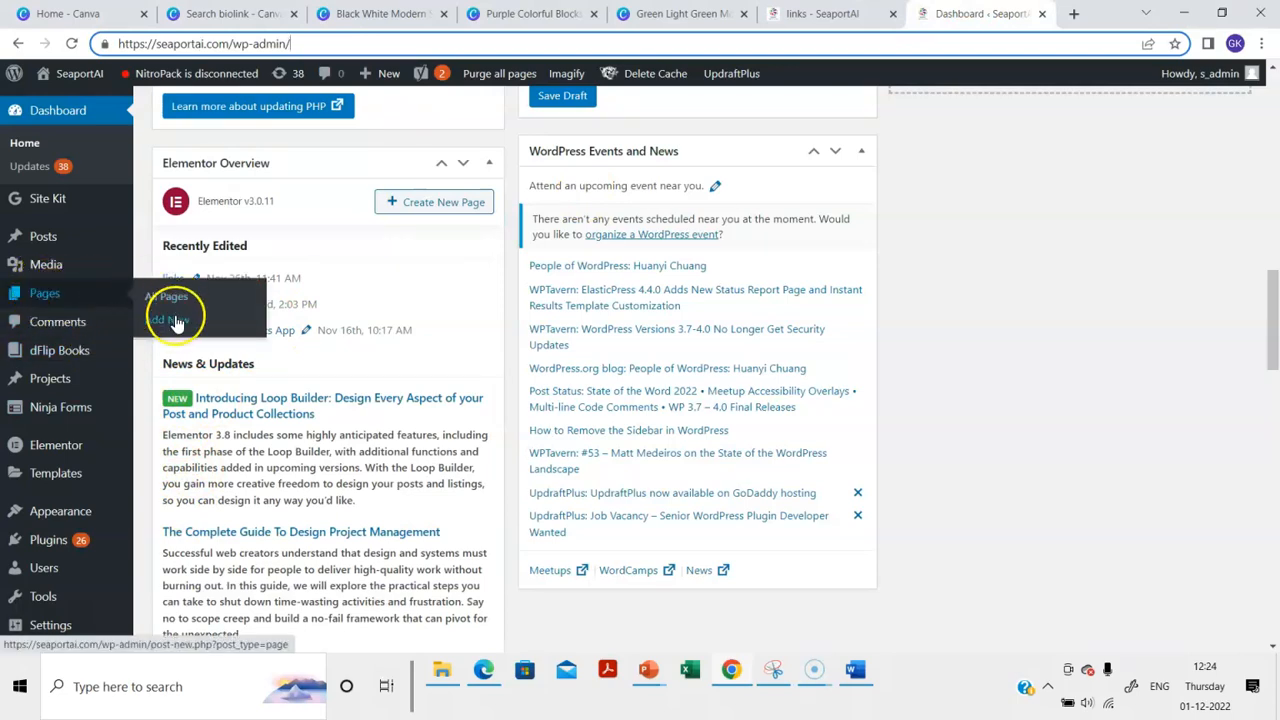
Create a new blank WordPress page and insert an empty Custom HTML block
click(175, 320)
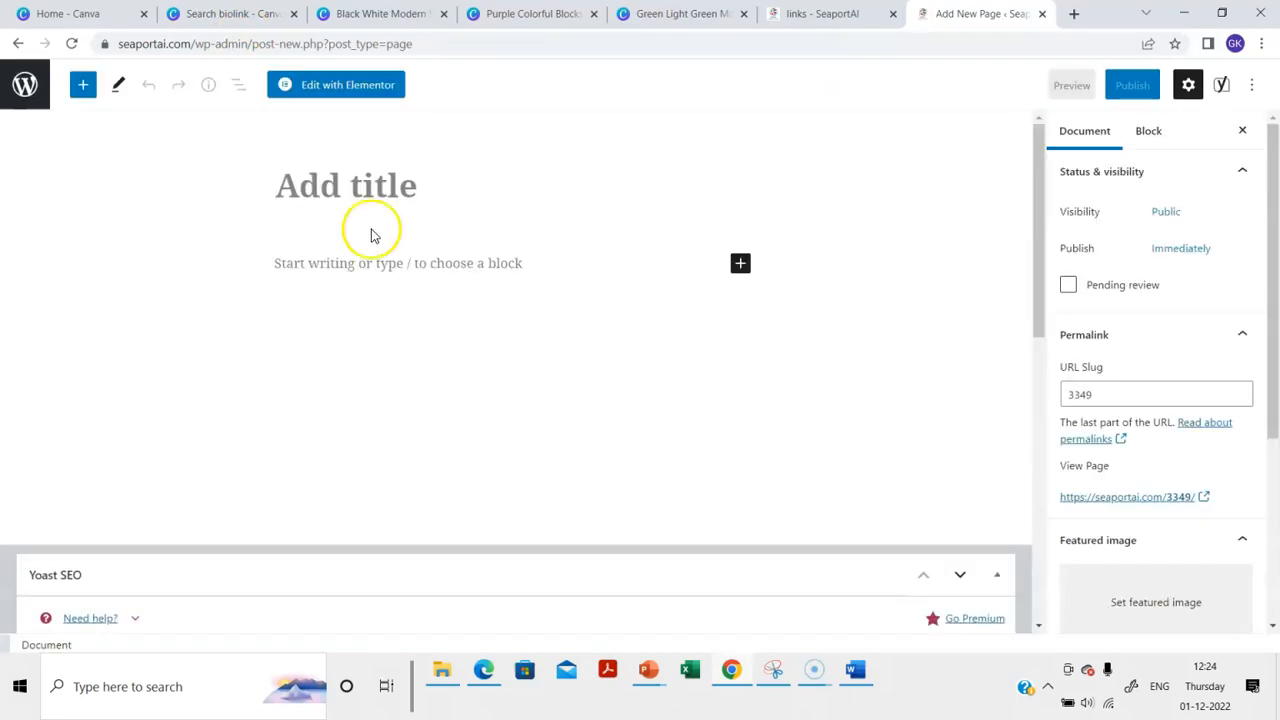
click(740, 263)
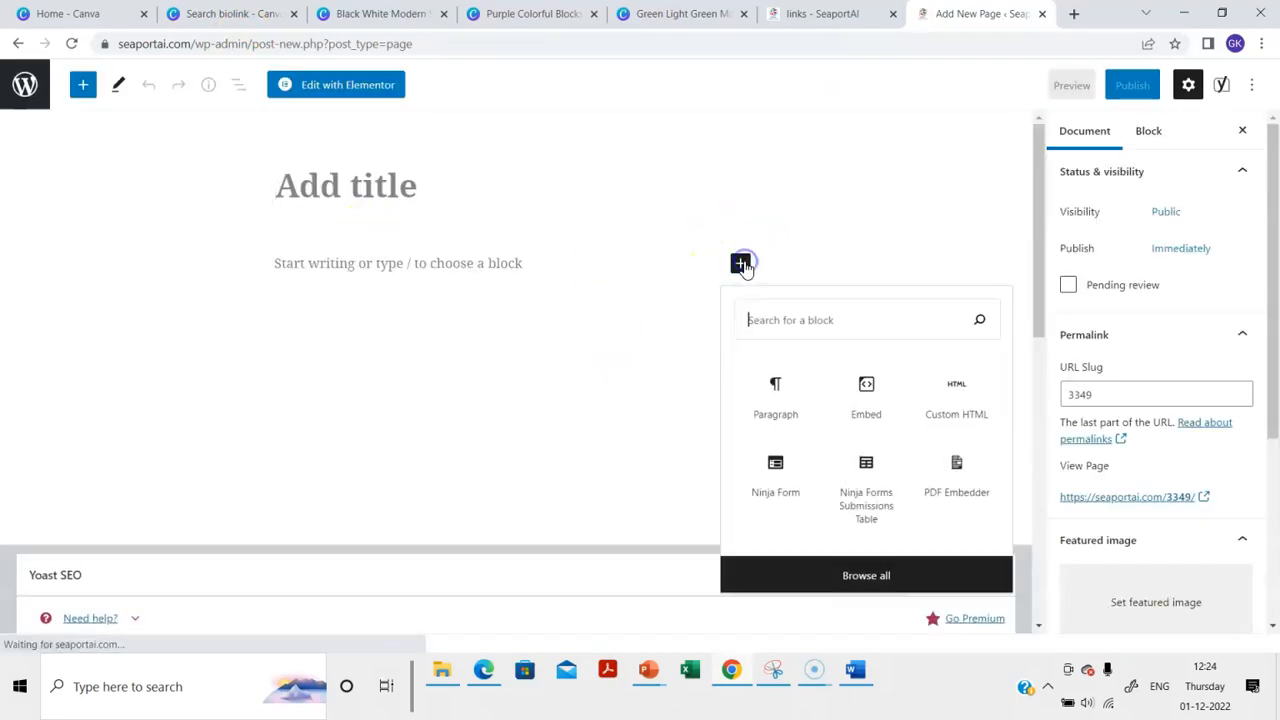
click(965, 402)
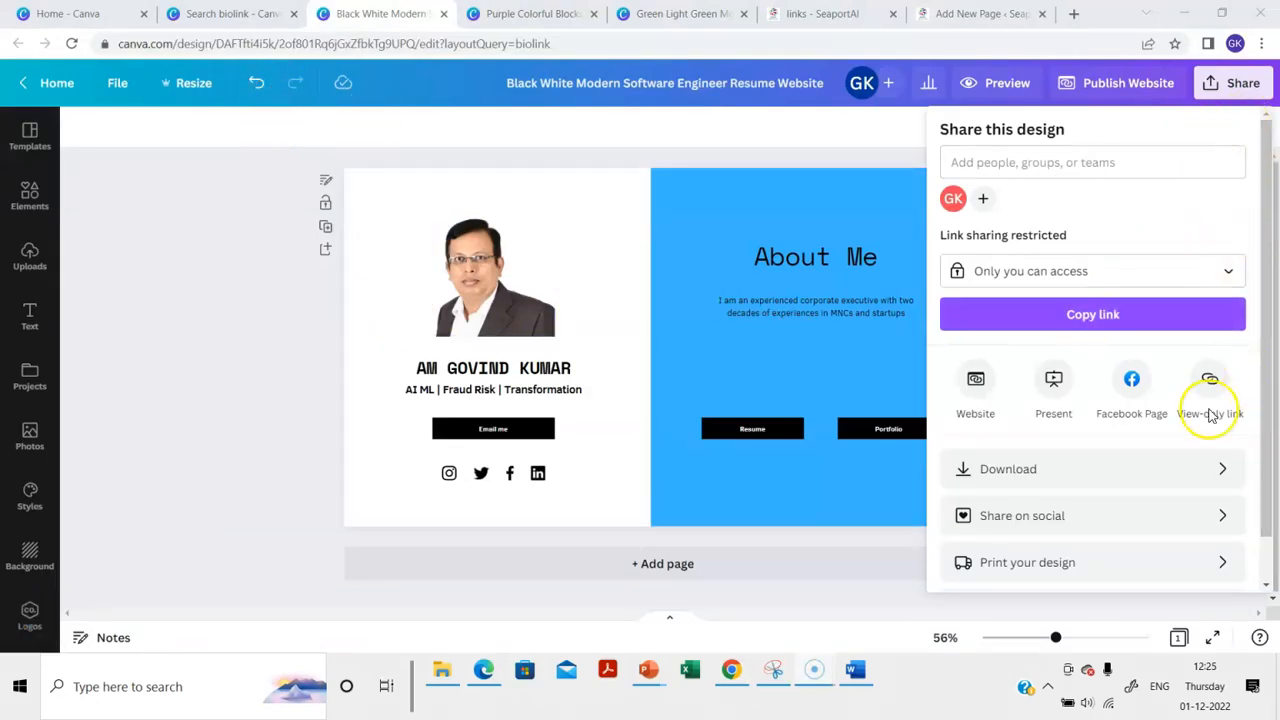
Generate the Canva design's HTML embed code and copy it
scroll(1057, 509, down, 1)
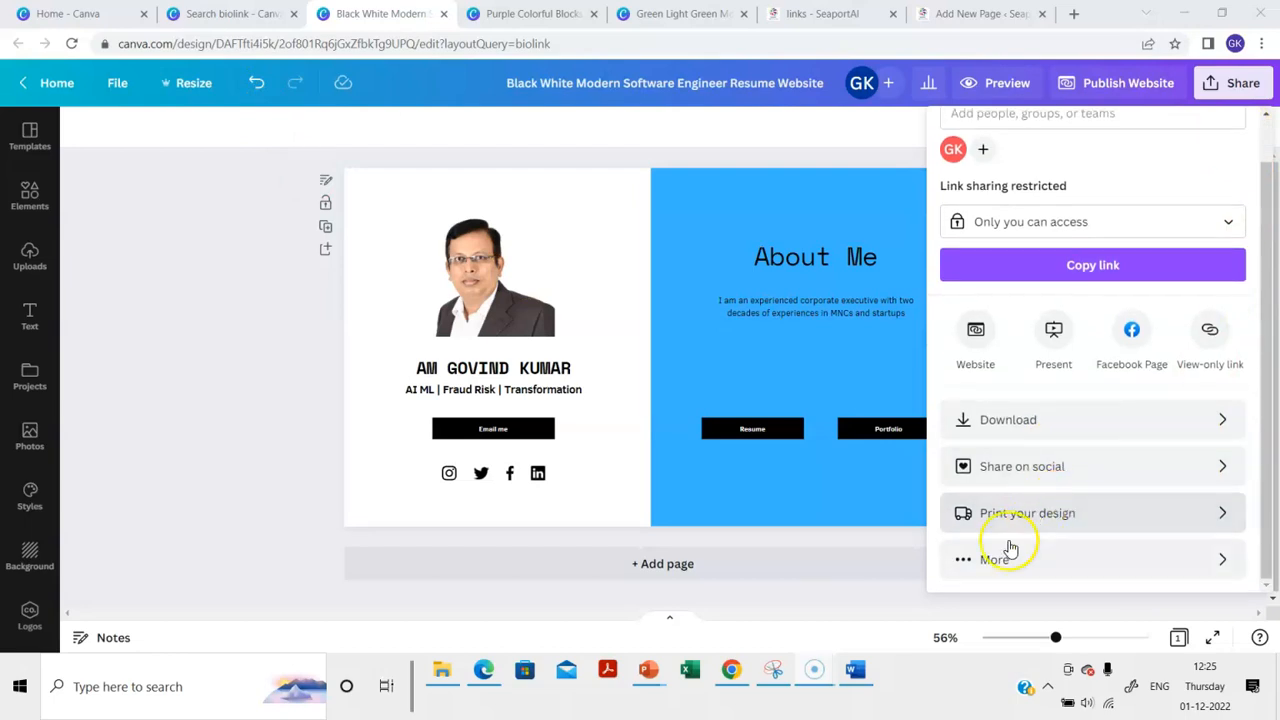
click(1006, 563)
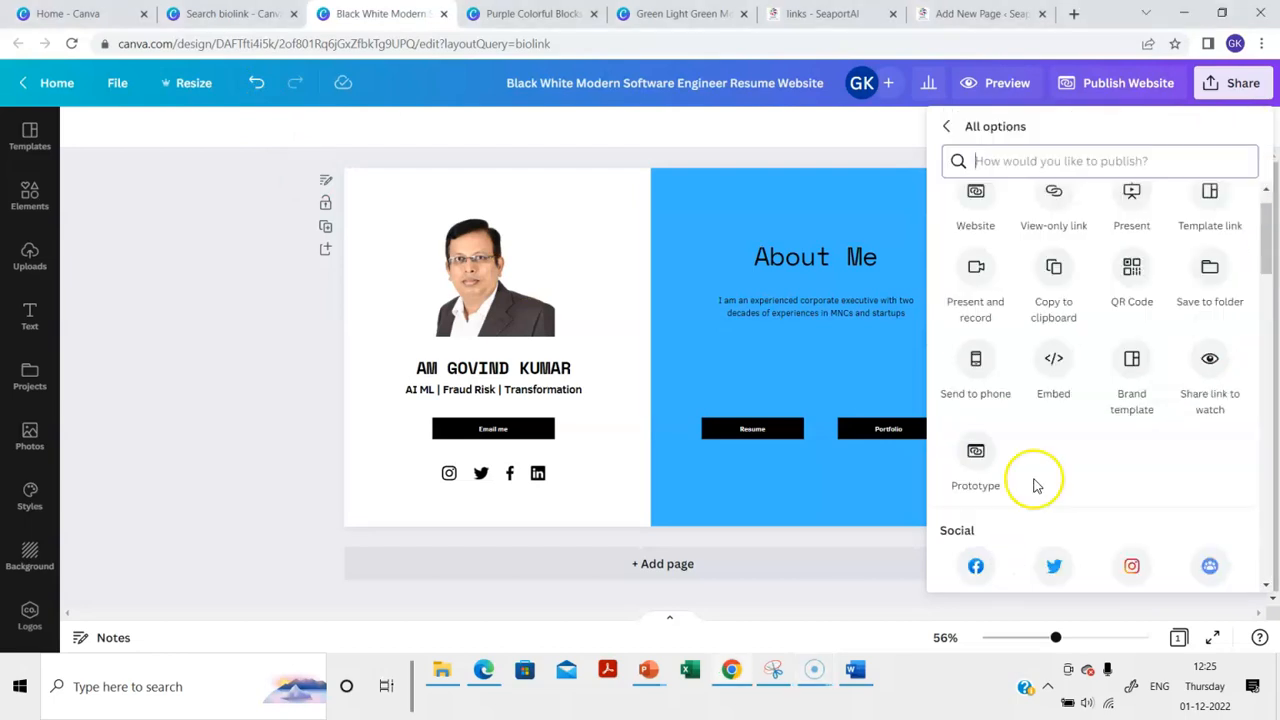
click(1053, 358)
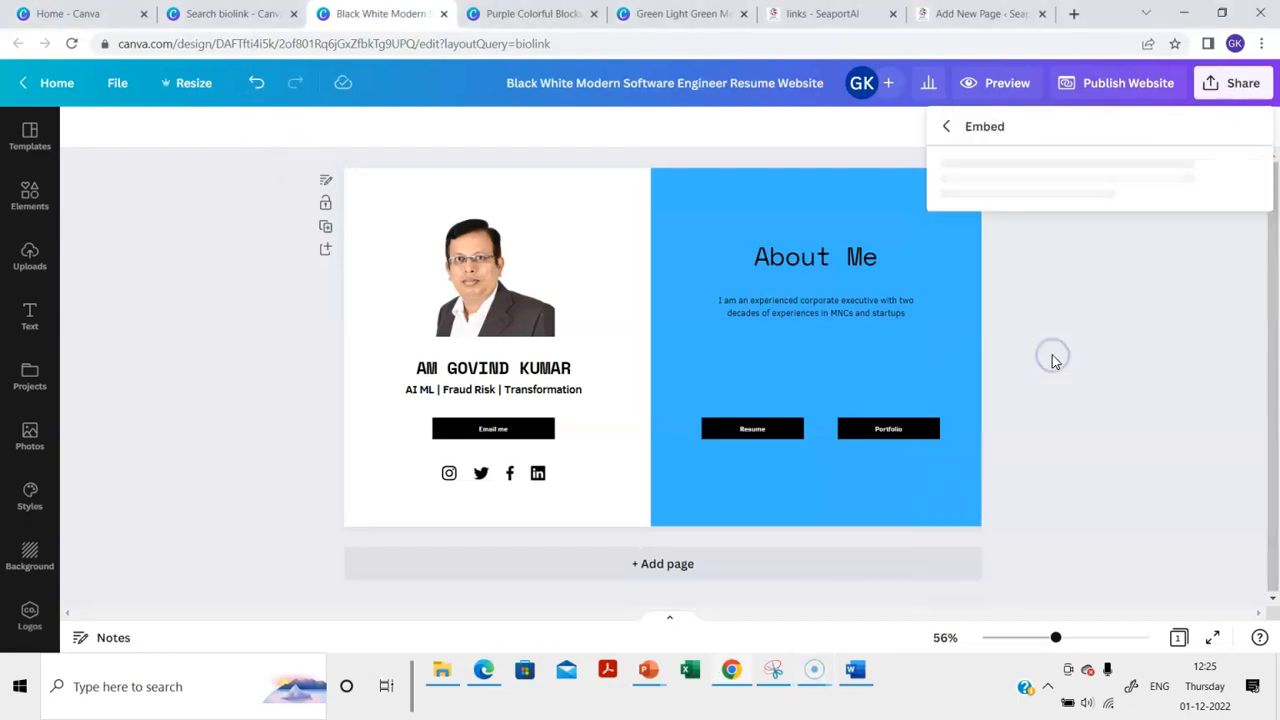
click(1108, 222)
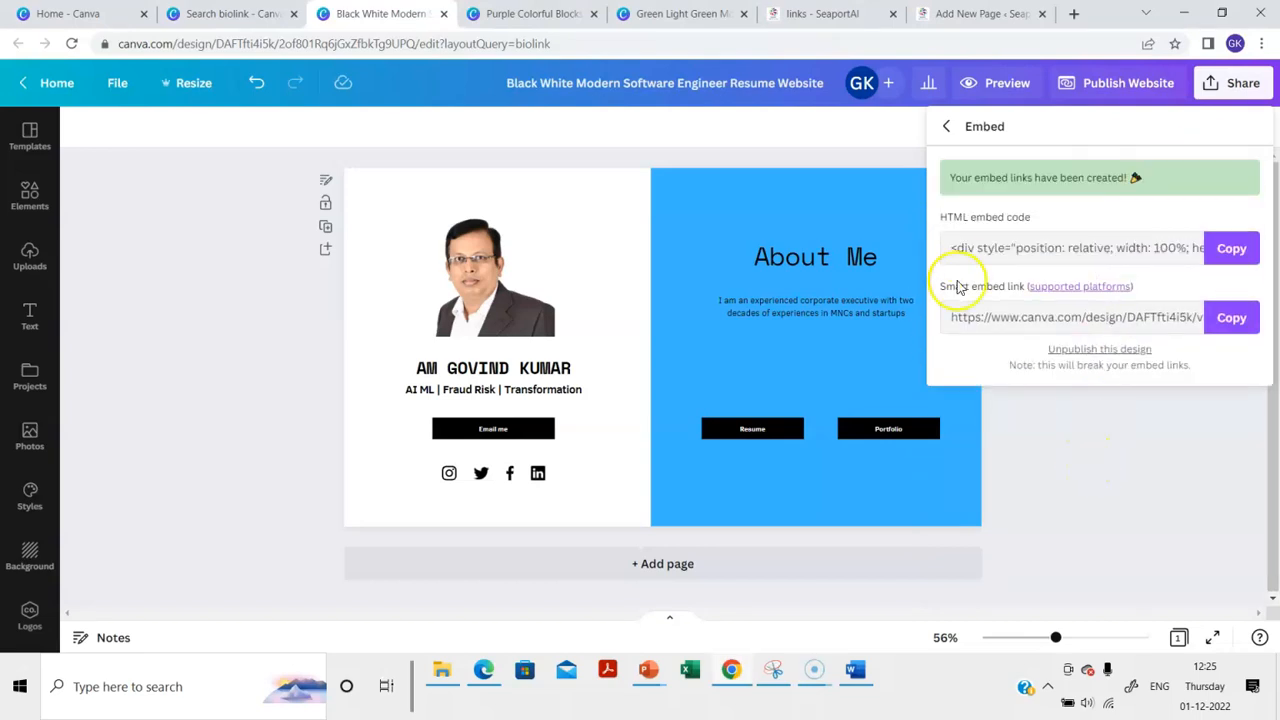
click(980, 252)
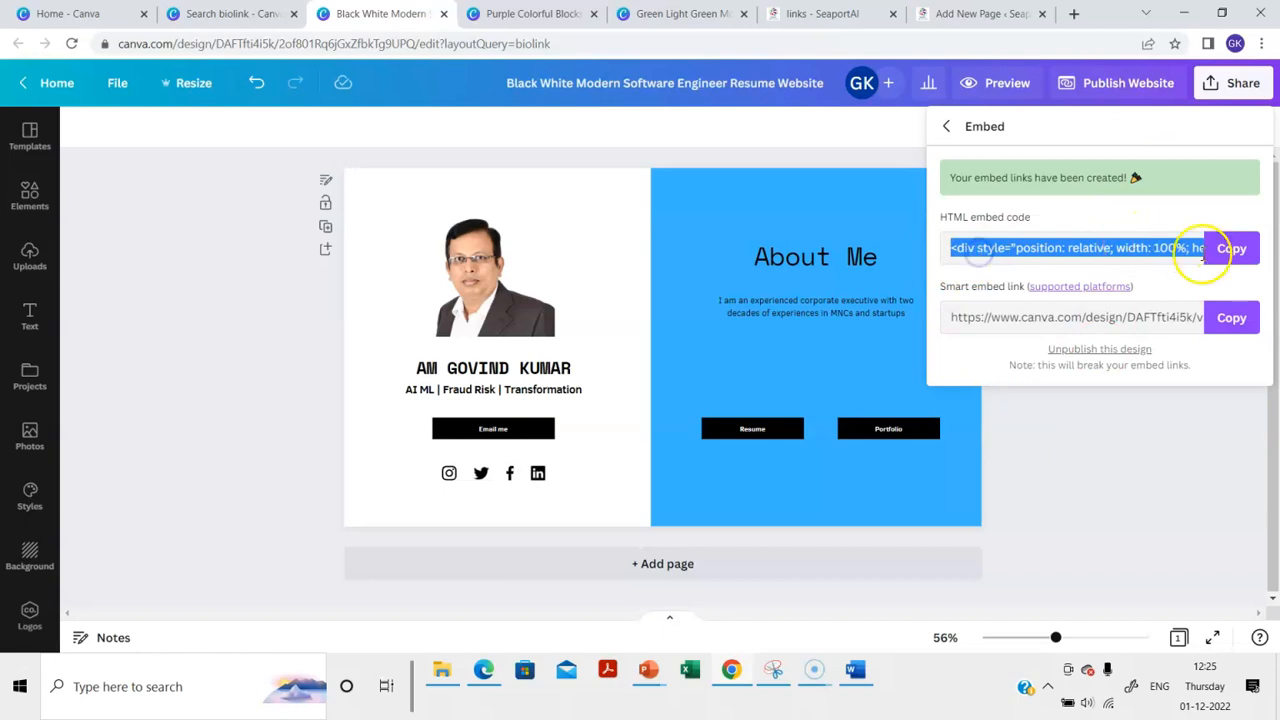
click(1232, 249)
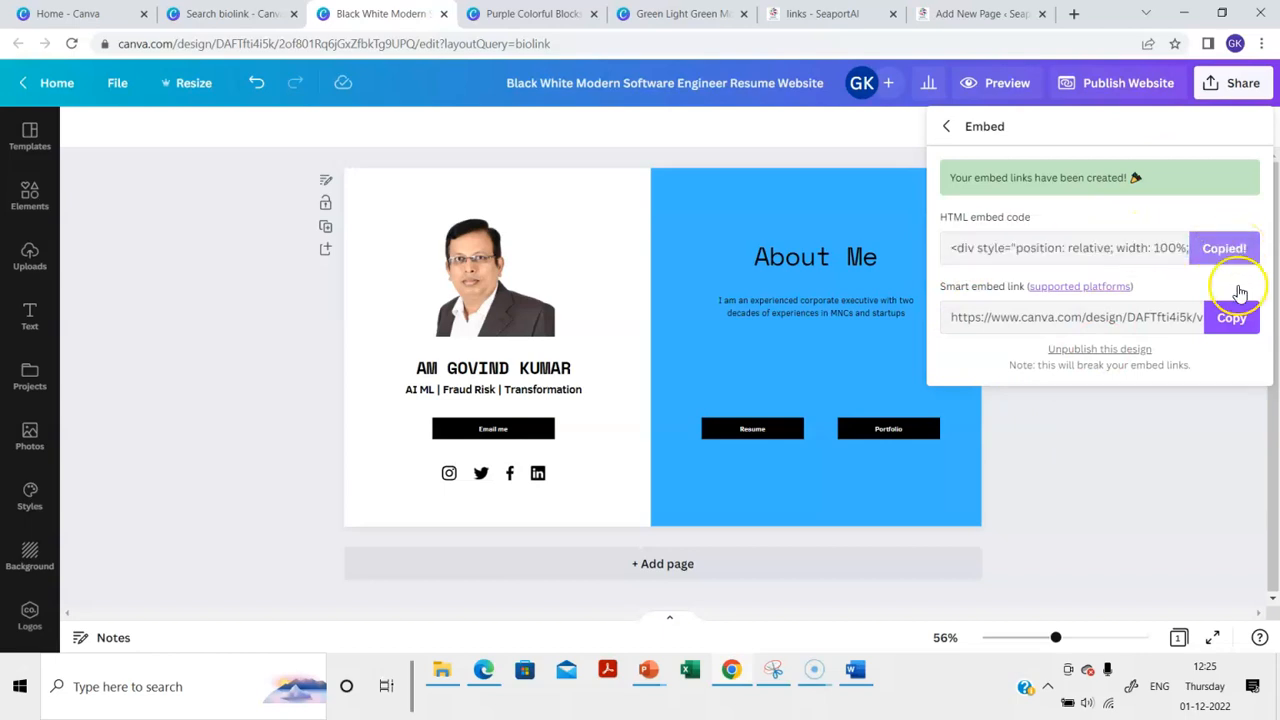
Paste the Canva embed code into the WordPress page's Custom HTML block
click(978, 14)
click(355, 262)
key(ctrl+v)
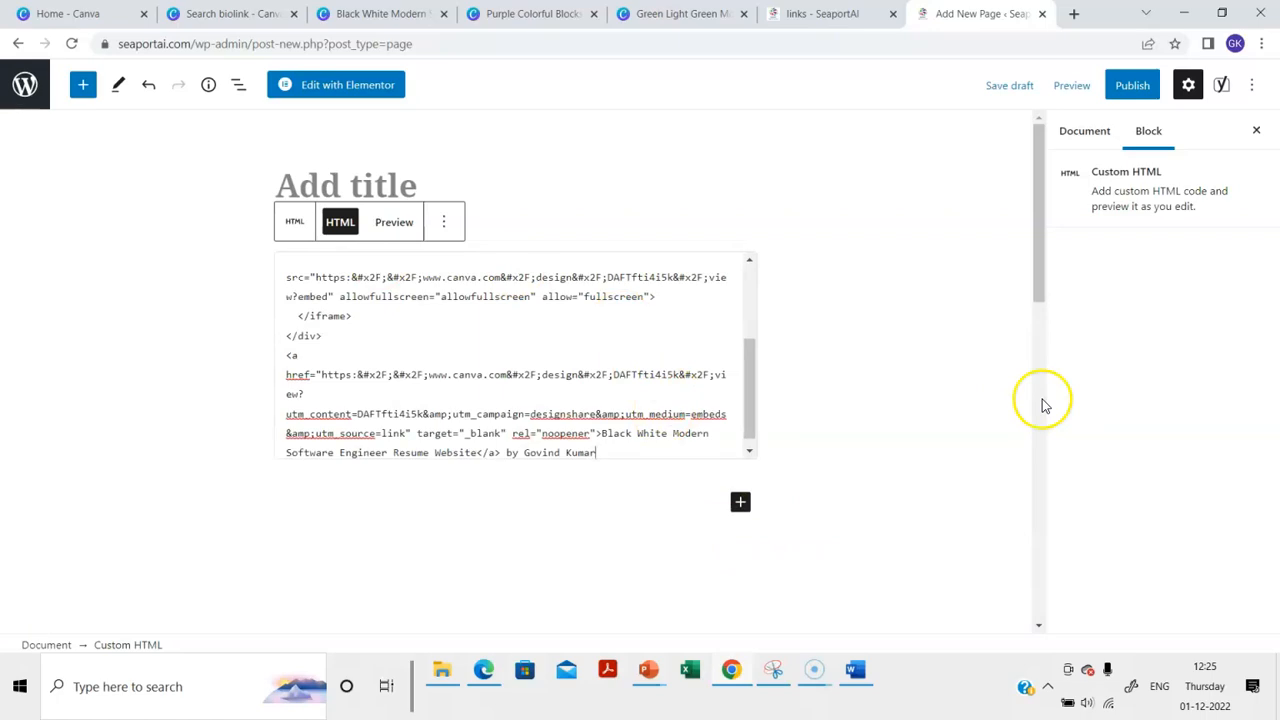
Change the page's URL slug from 3349 to 'sample', publish it, and view the live page
click(1082, 133)
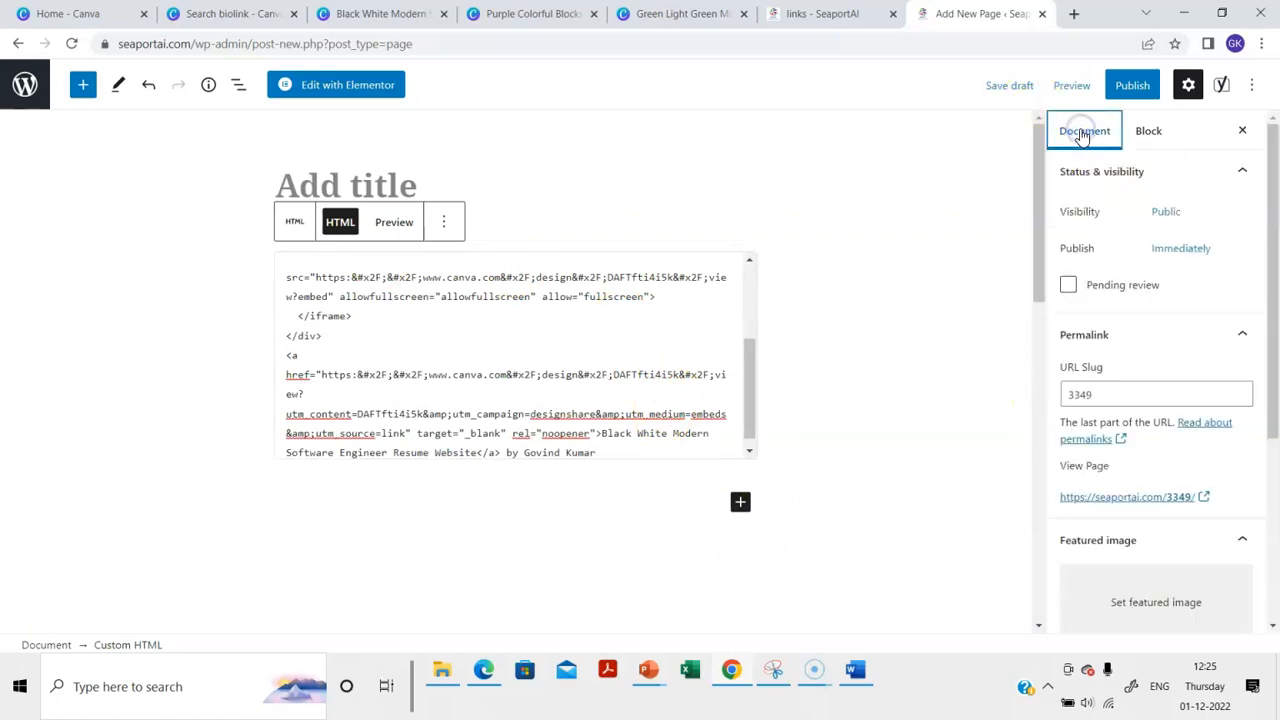
click(1116, 400)
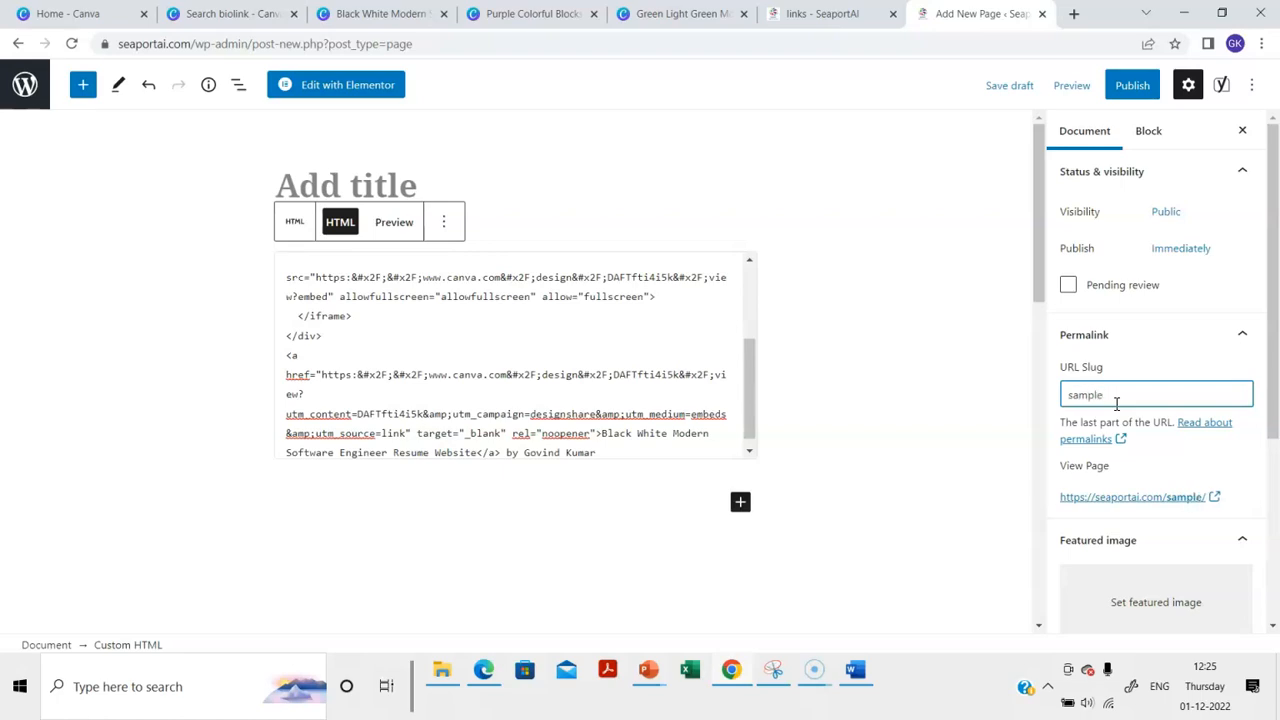
click(1136, 87)
click(1110, 87)
click(160, 601)
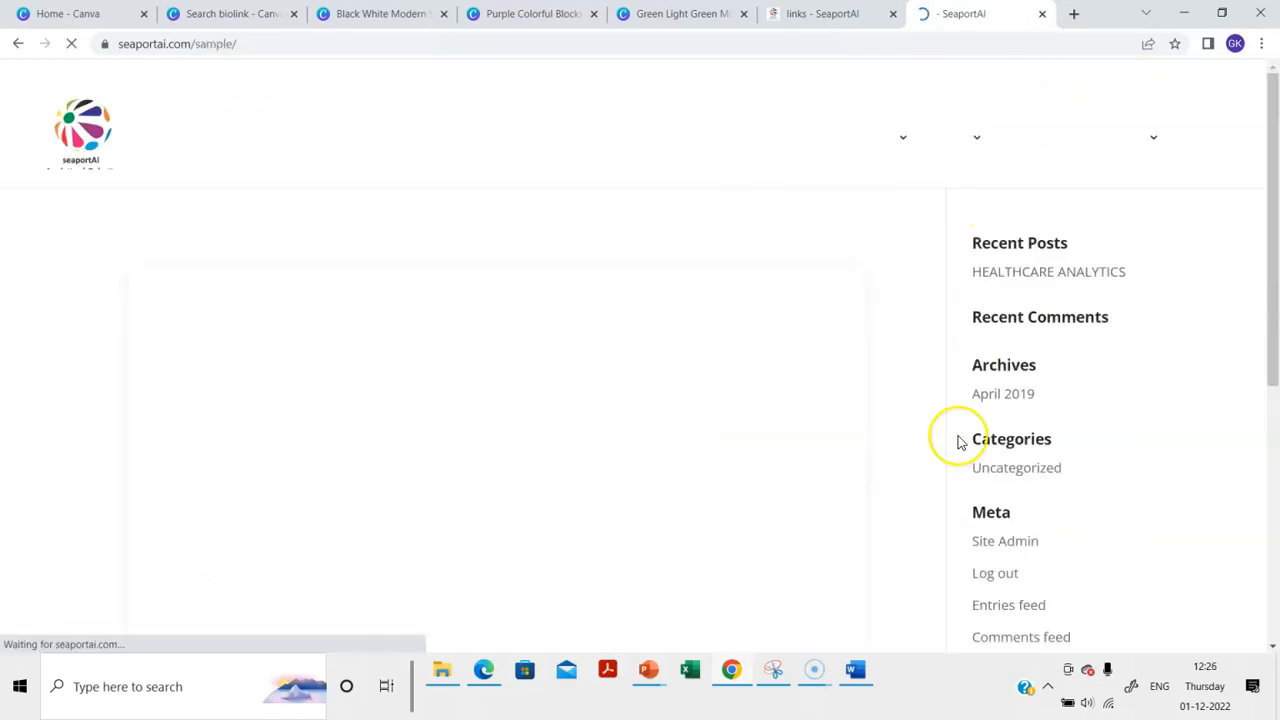
Scroll through the live seaportai.com/sample page to check the embedded Canva resume design
scroll(961, 442, down, 3)
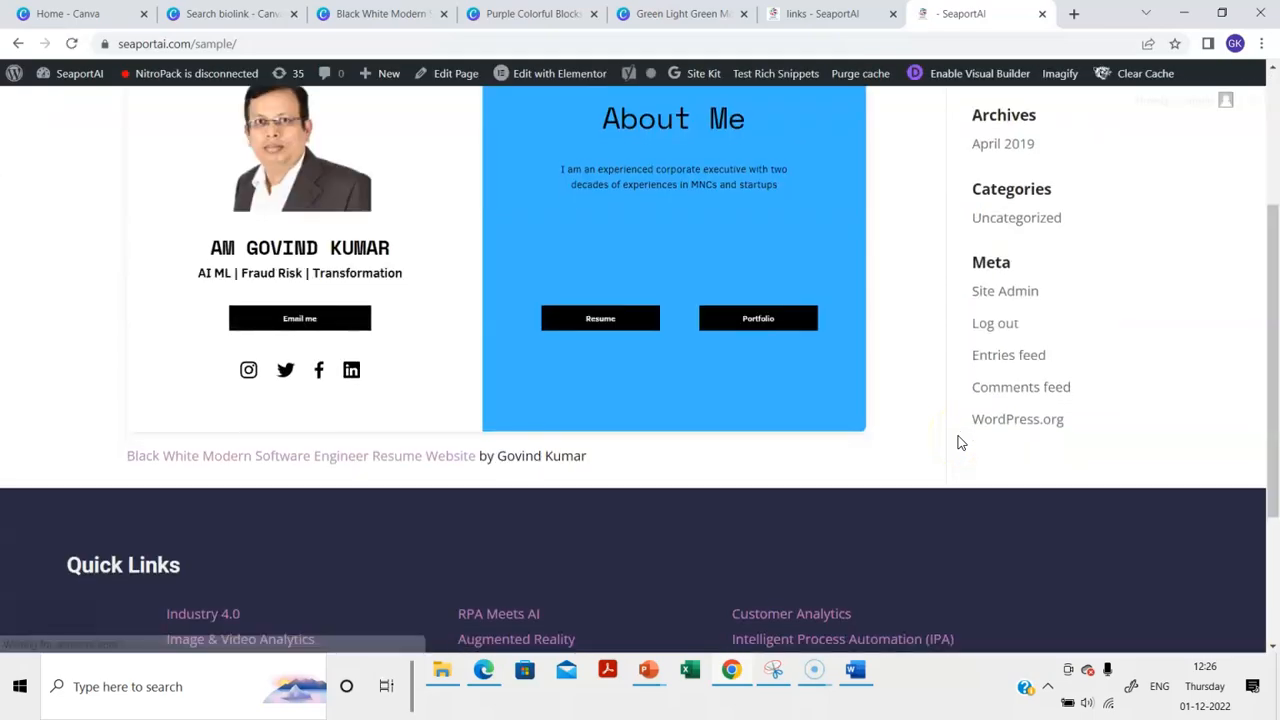
scroll(961, 442, up, 2)
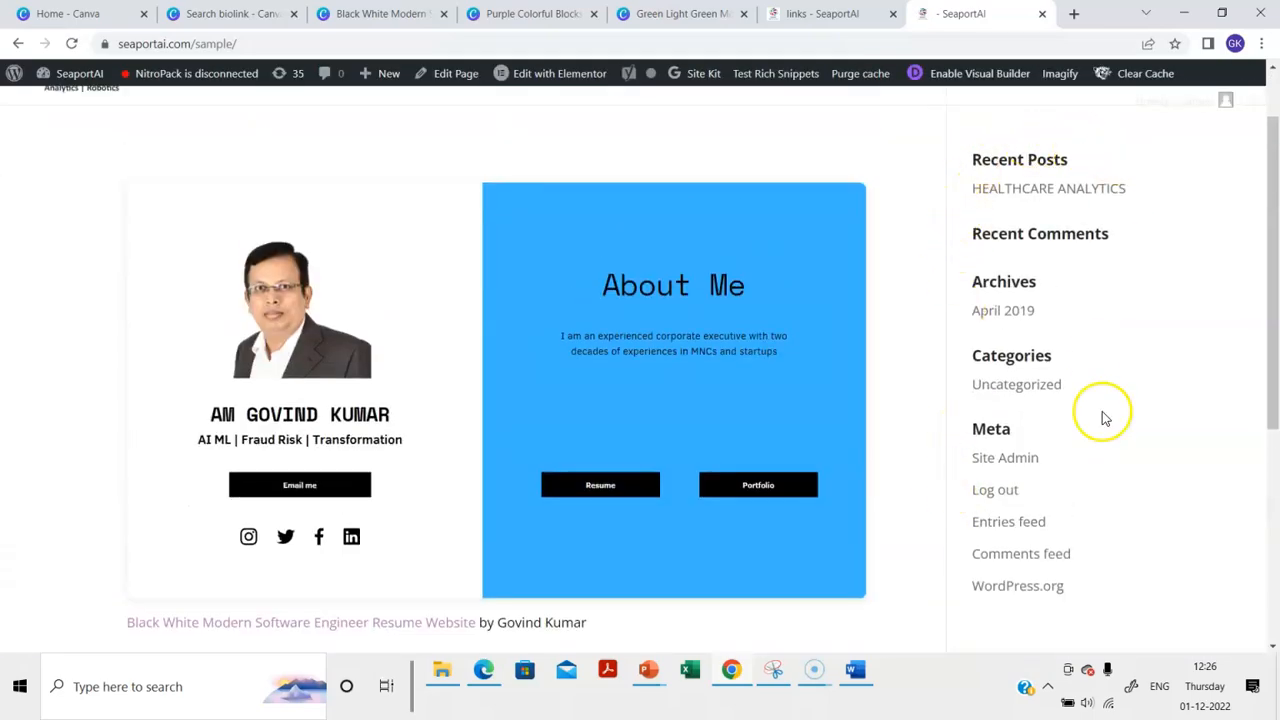
scroll(706, 520, down, 2)
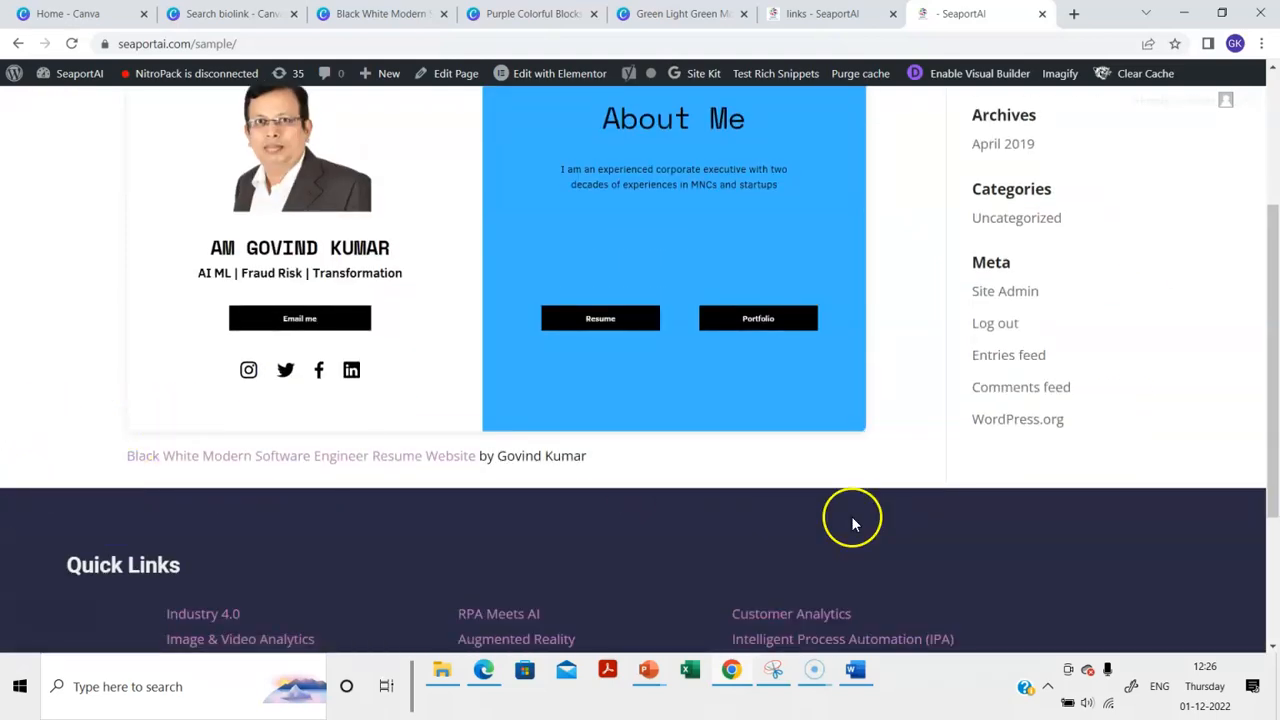
scroll(851, 520, up, 3)
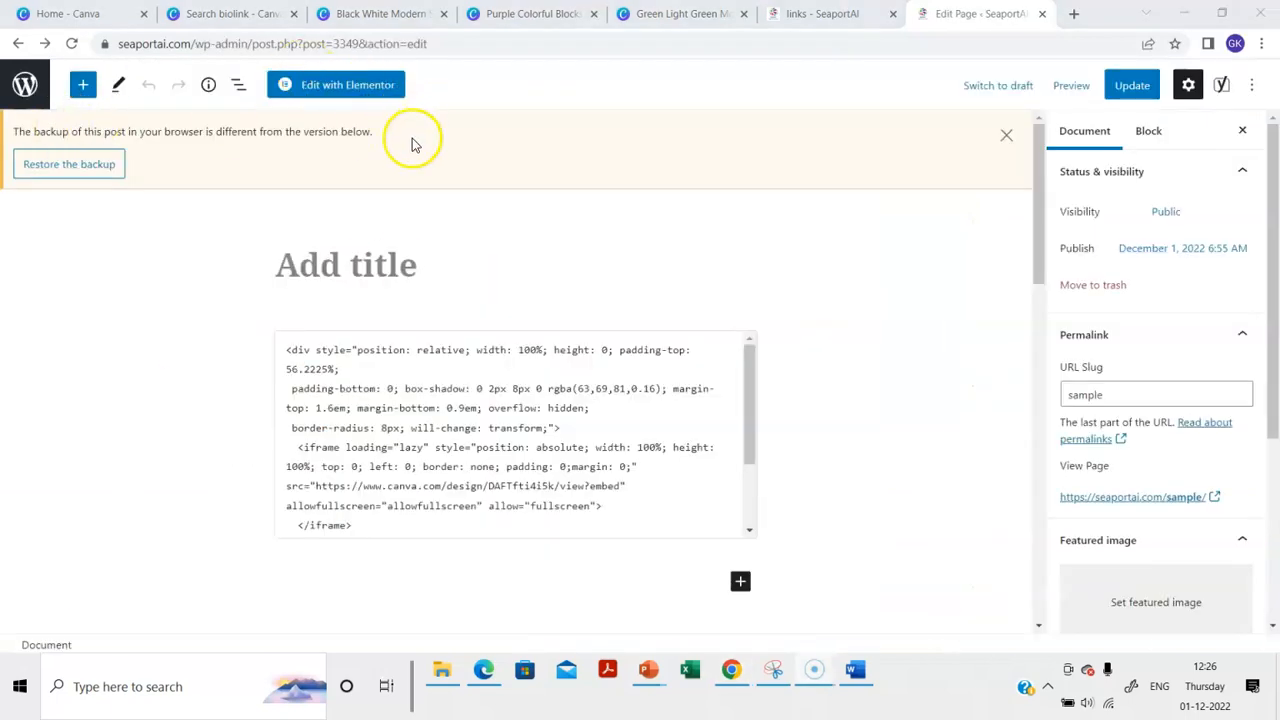
Open the page in Elementor and set its Page Layout to Elementor Canvas
click(335, 86)
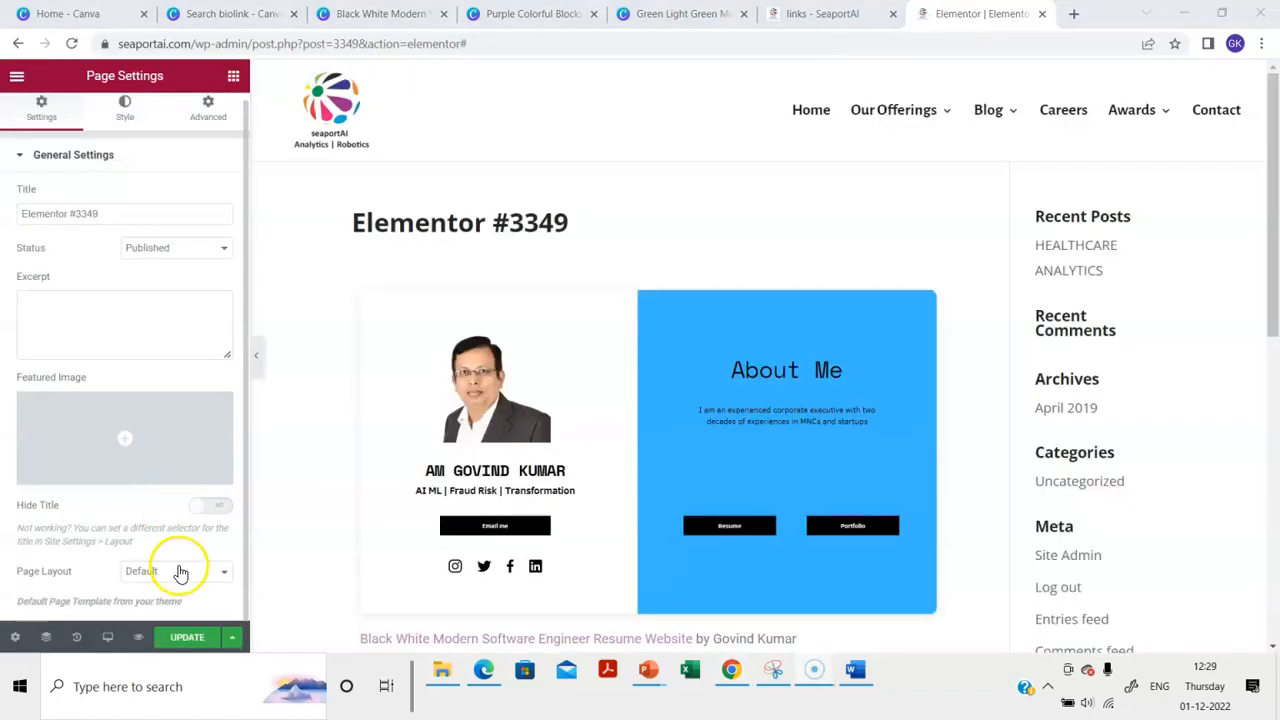
click(180, 572)
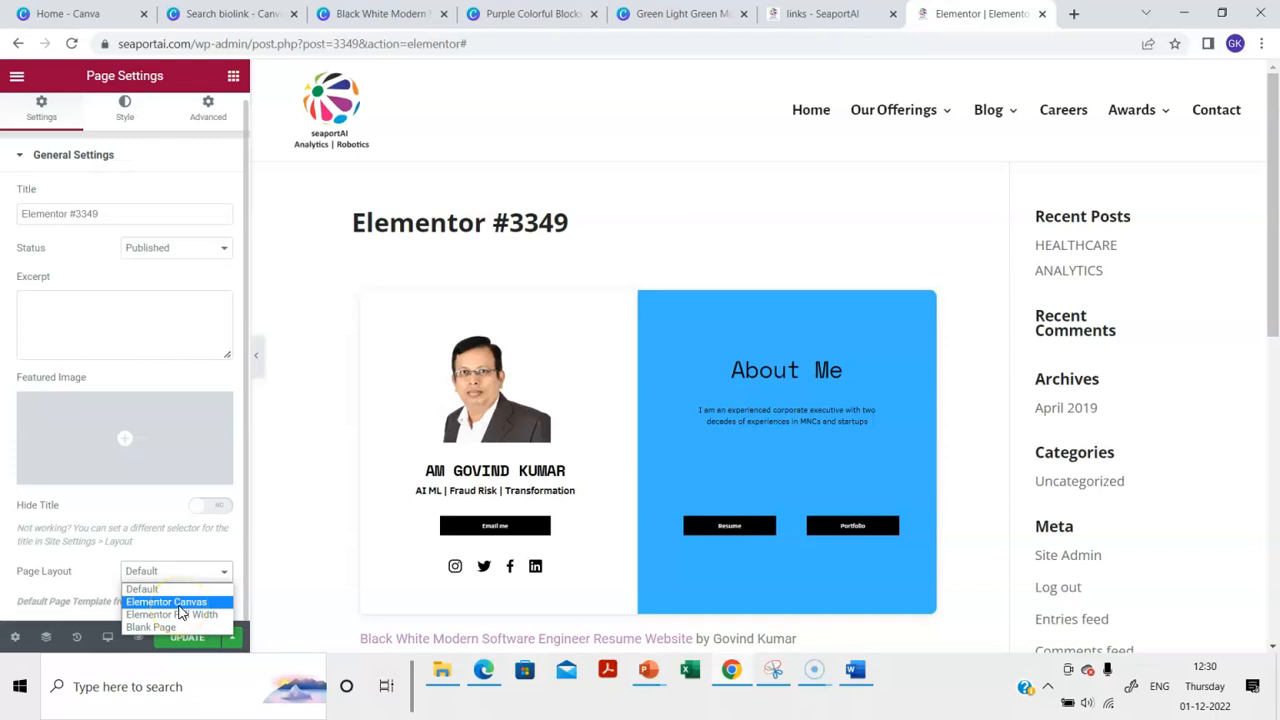
click(178, 603)
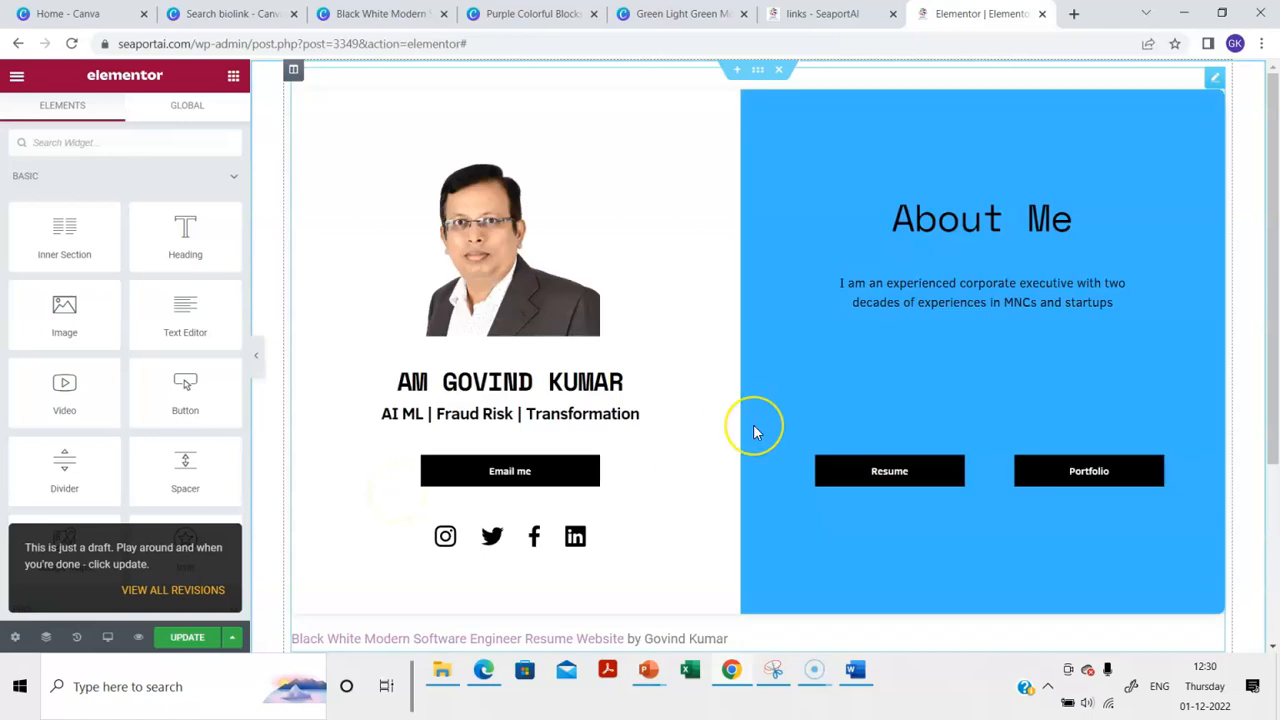
scroll(755, 432, down, 2)
scroll(720, 440, up, 2)
scroll(622, 562, down, 1)
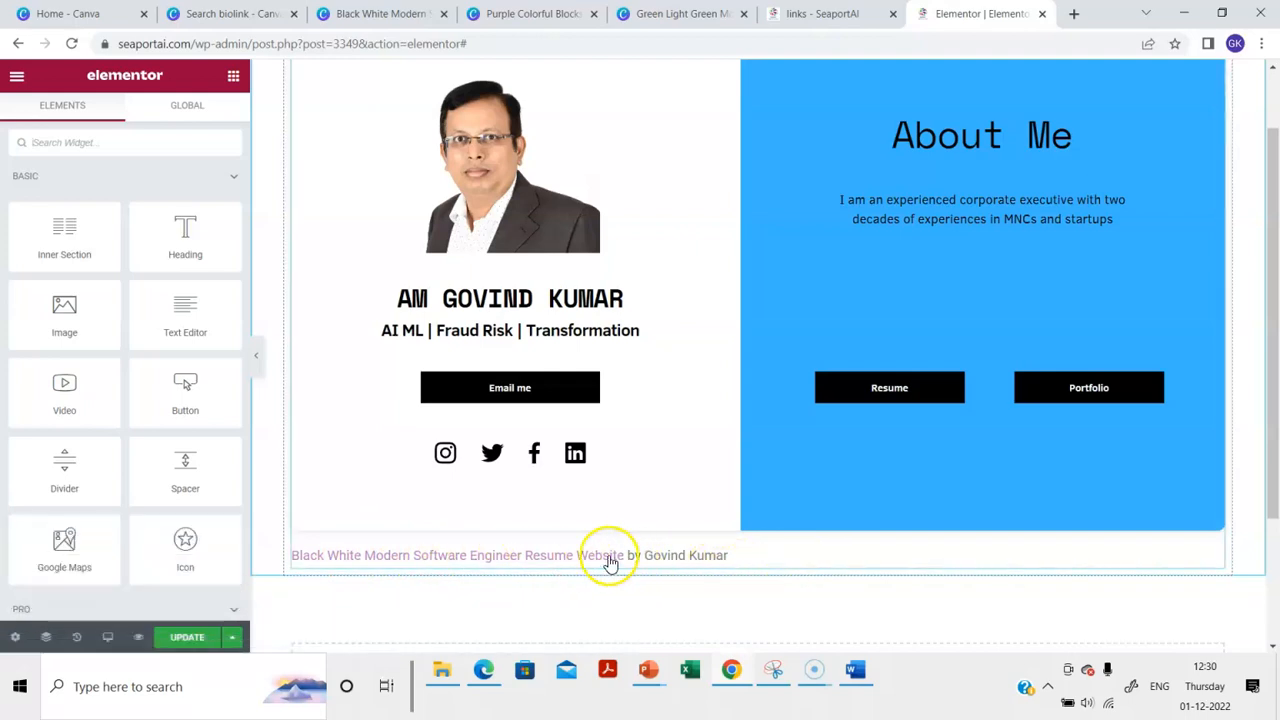
scroll(723, 545, up, 1)
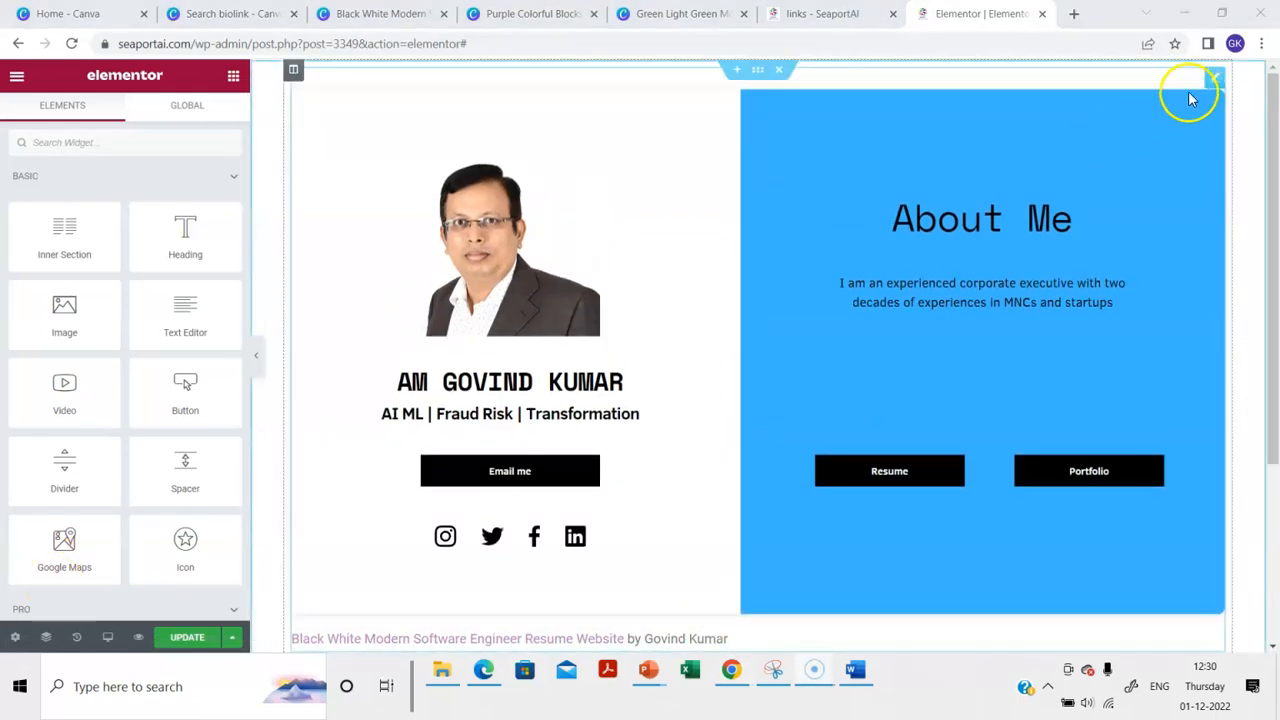
Show the Text Editor widget's raw HTML and delete the 'by …' author credit
click(1216, 78)
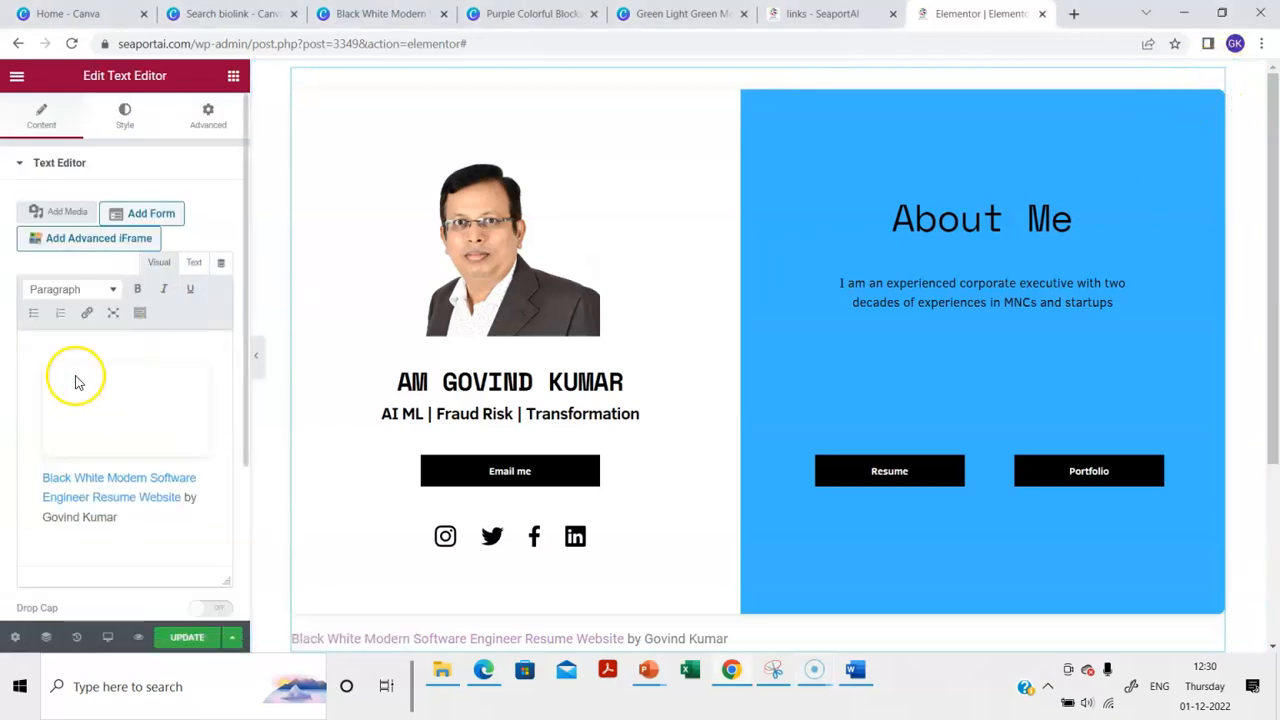
click(196, 264)
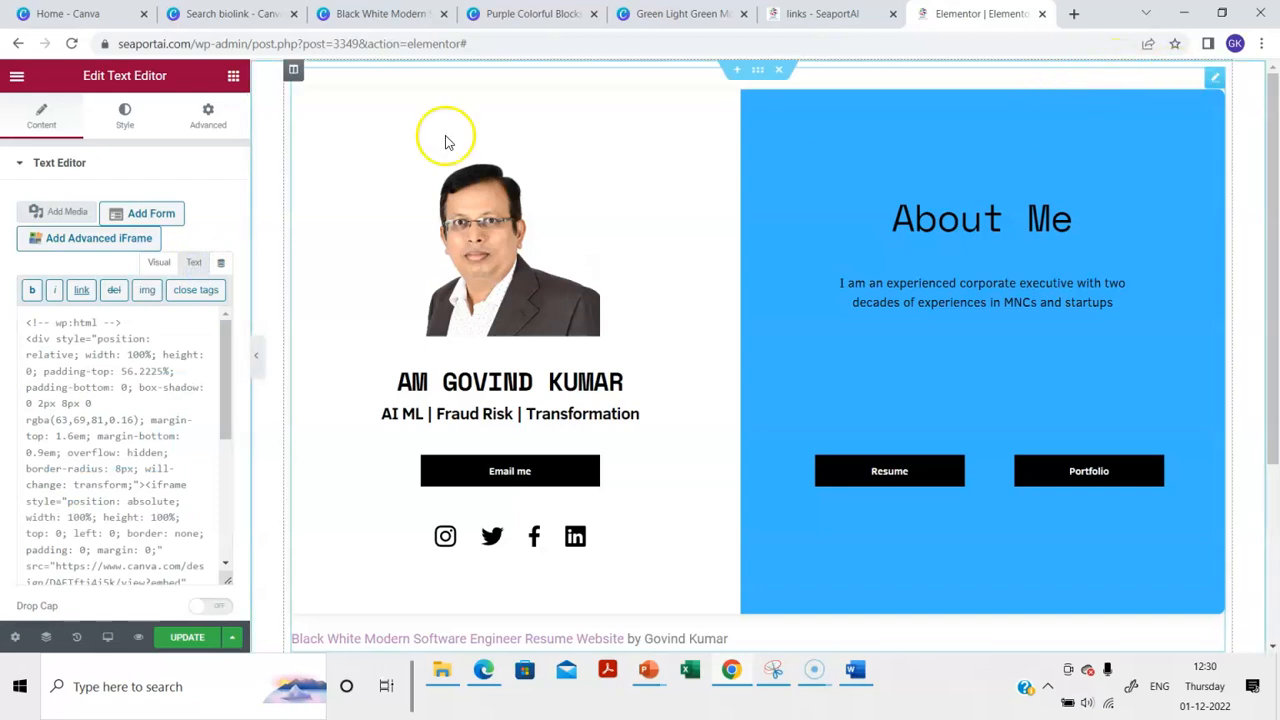
scroll(137, 453, down, 5)
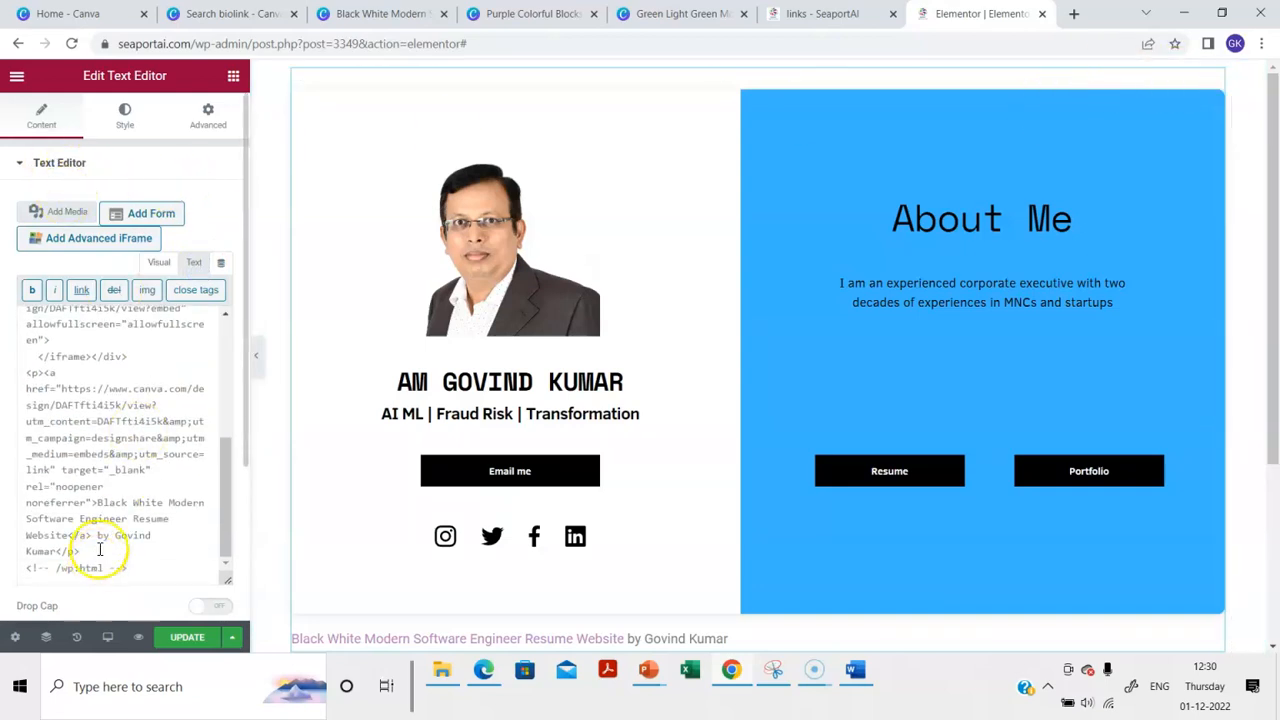
click(99, 536)
drag(99, 537, 101, 551)
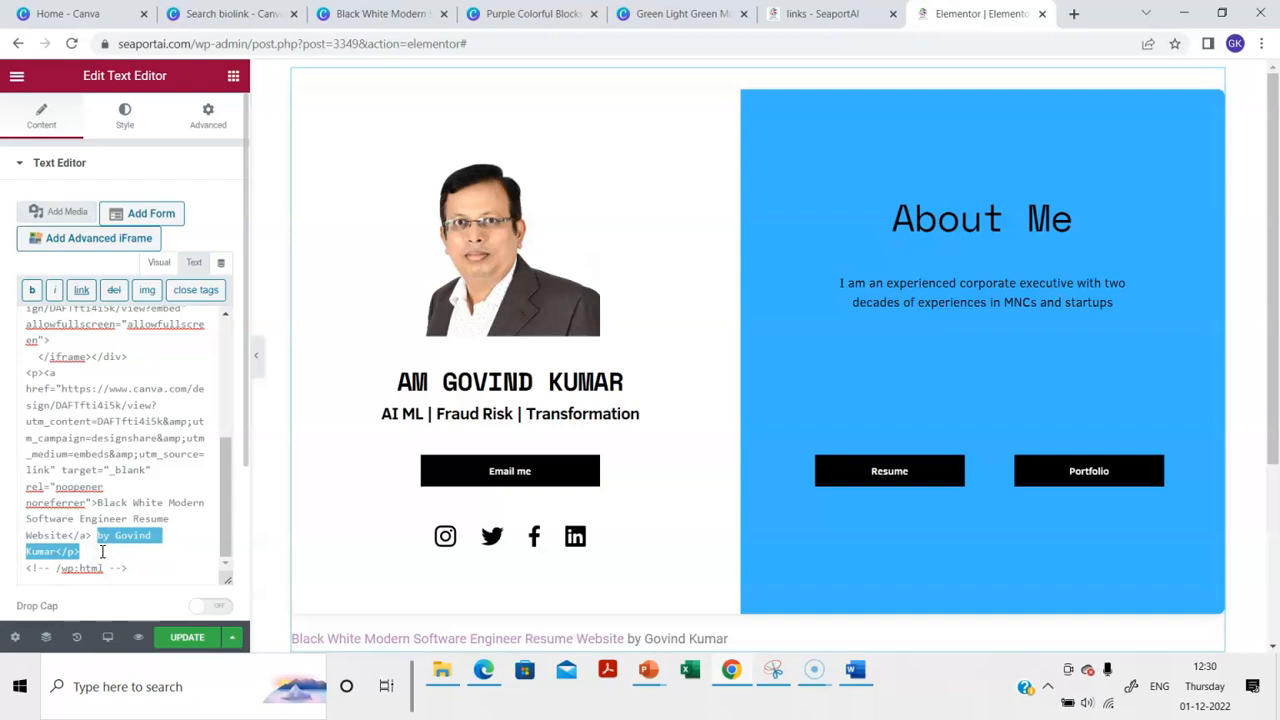
key(Delete)
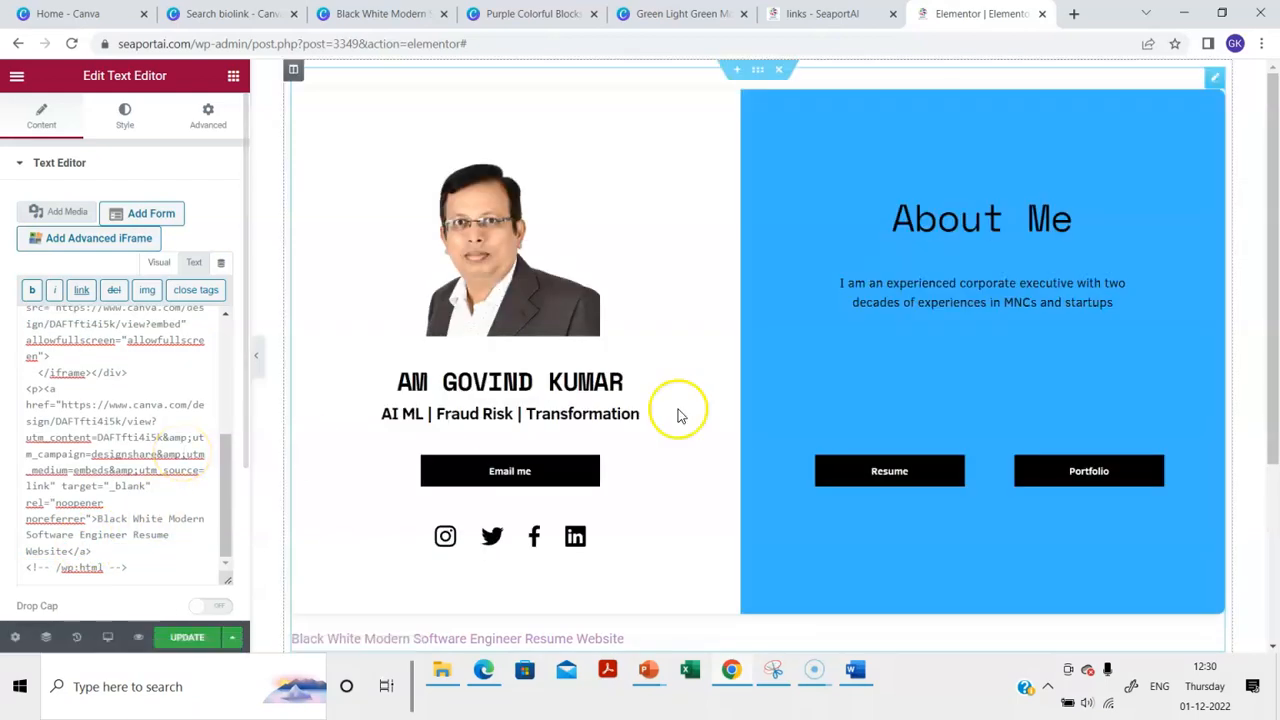
Delete the Canva design title link text and update the page
scroll(680, 417, down, 1)
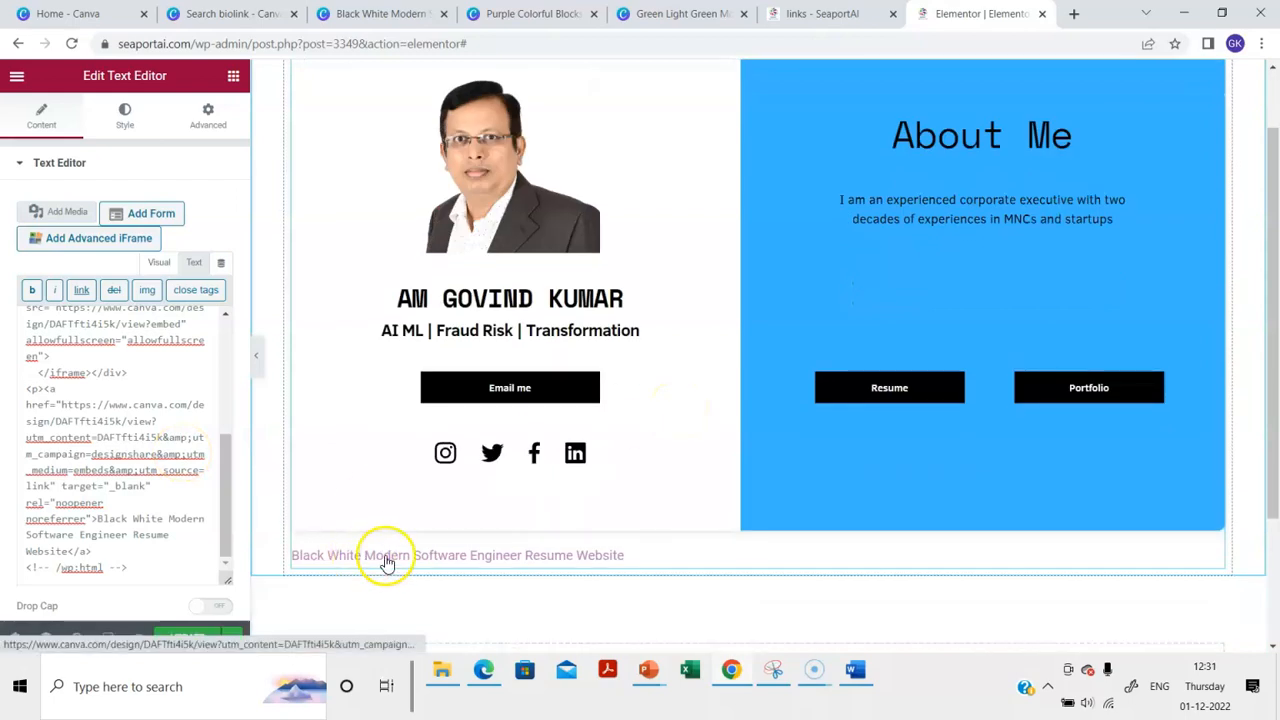
drag(97, 518, 99, 558)
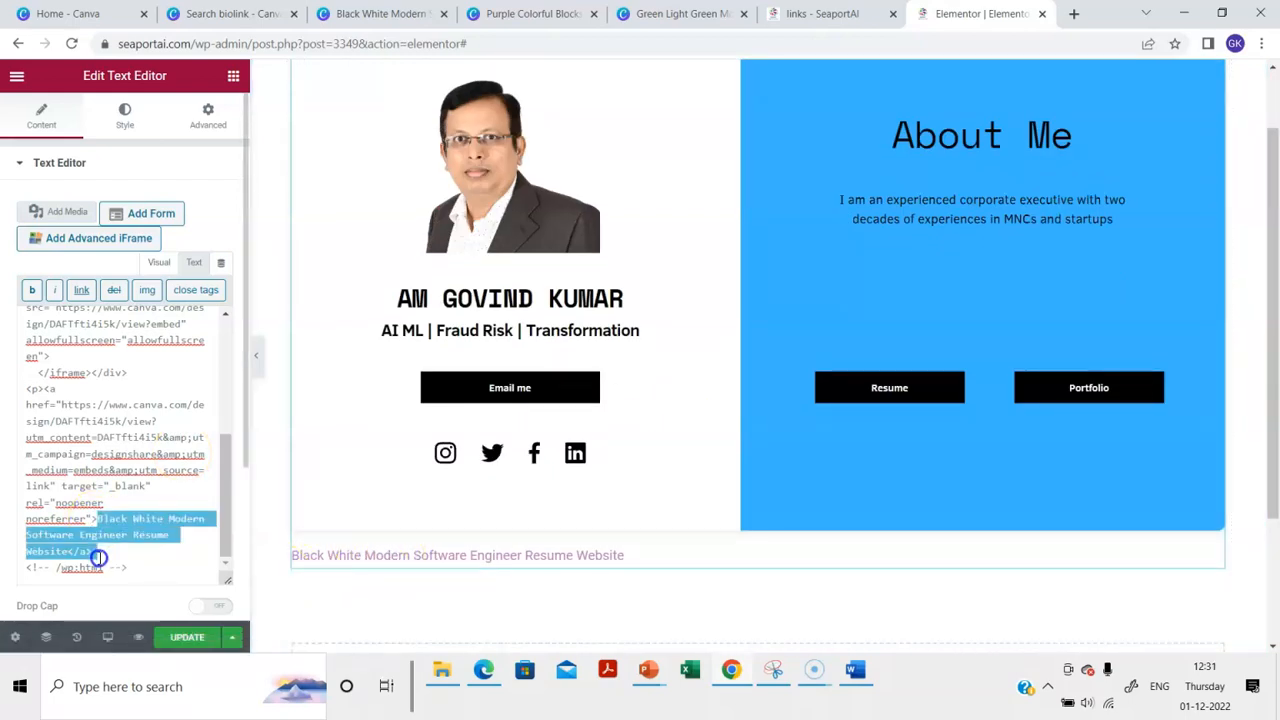
key(BackSpace)
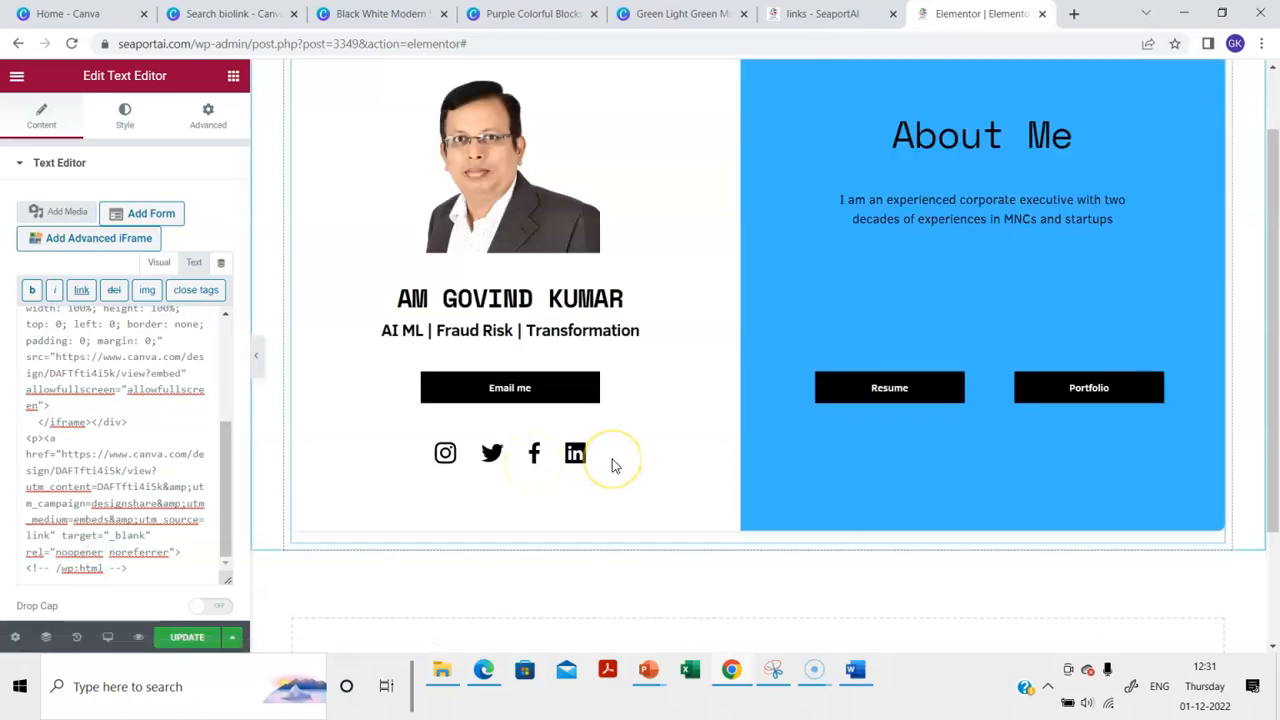
click(187, 639)
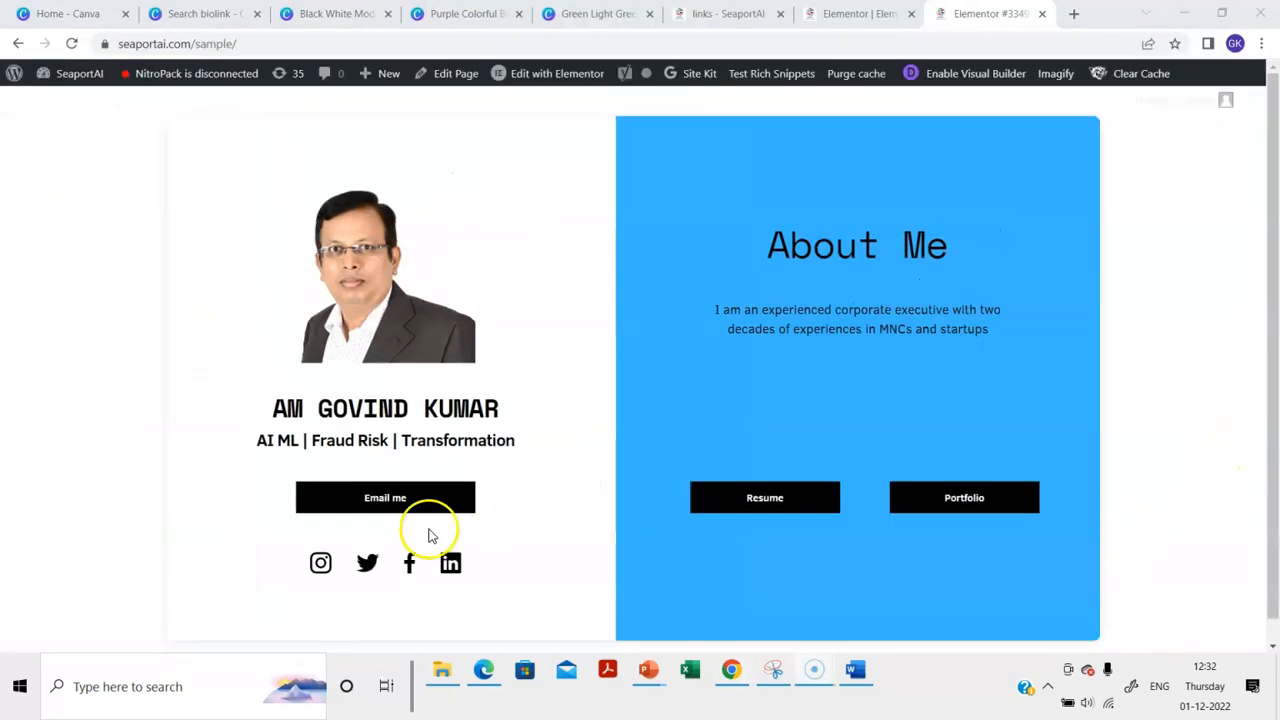
scroll(448, 436, down, 1)
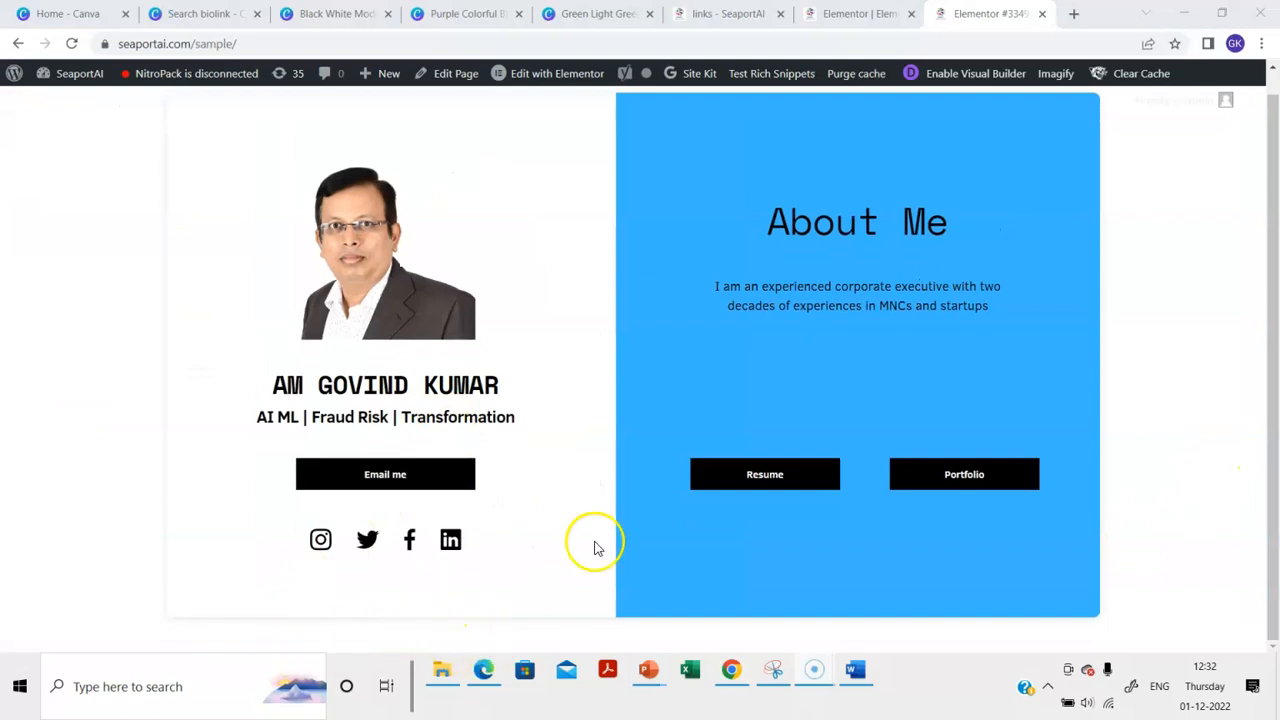
scroll(566, 449, up, 1)
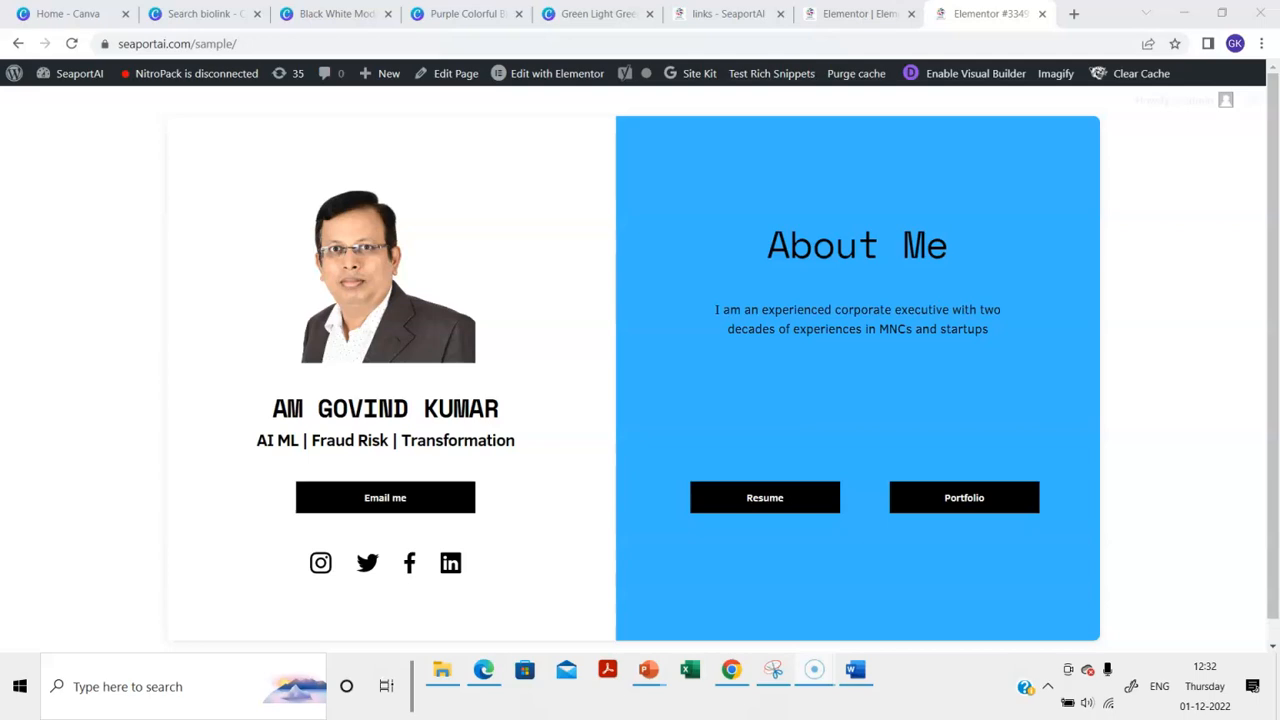
click(715, 13)
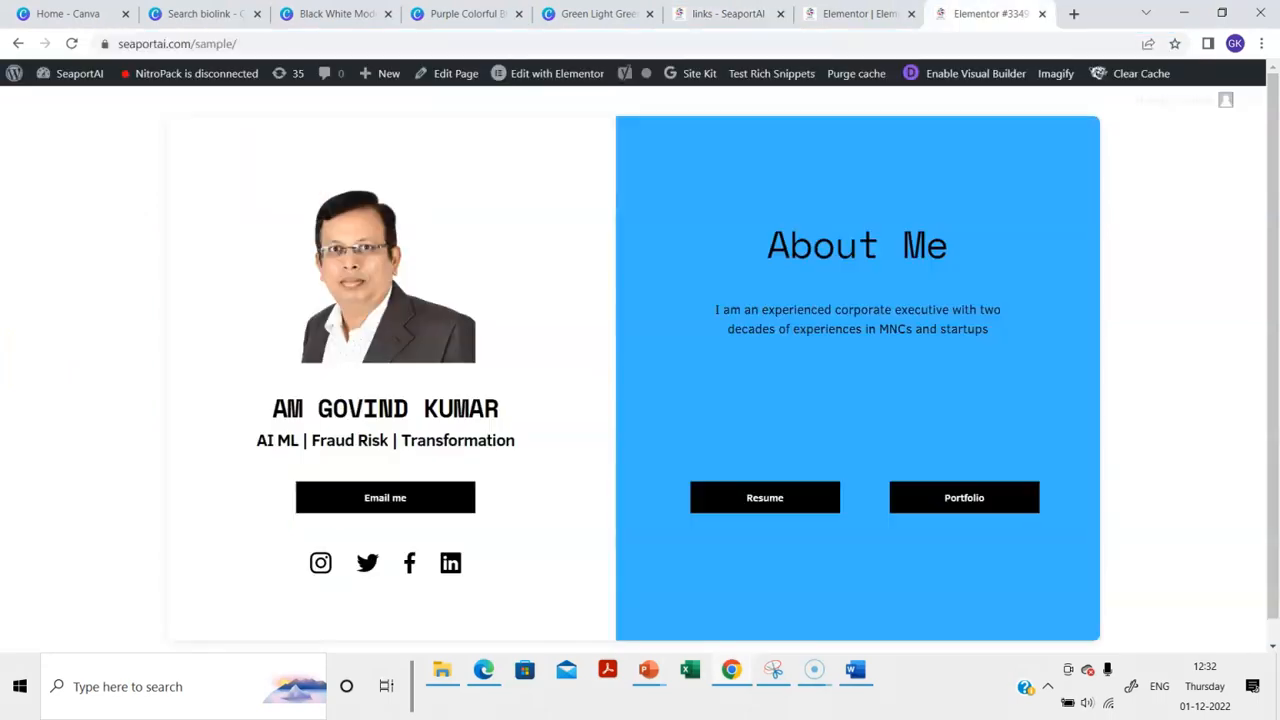
click(1018, 12)
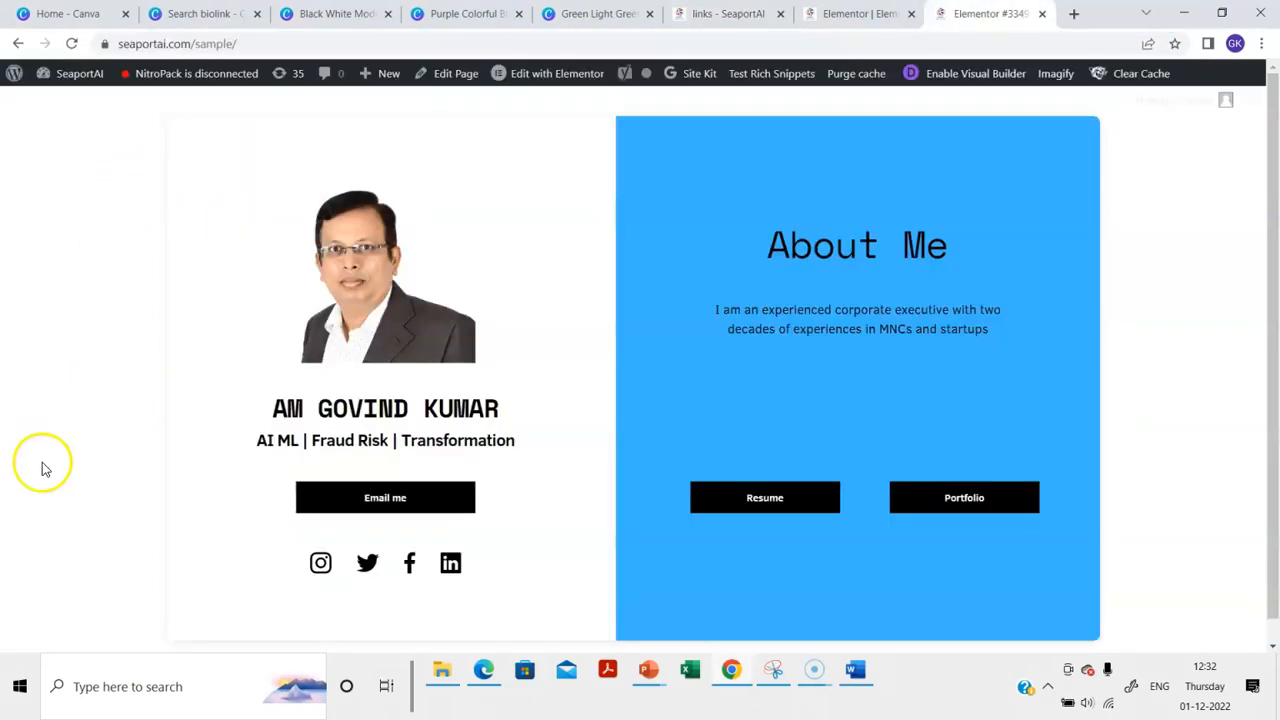